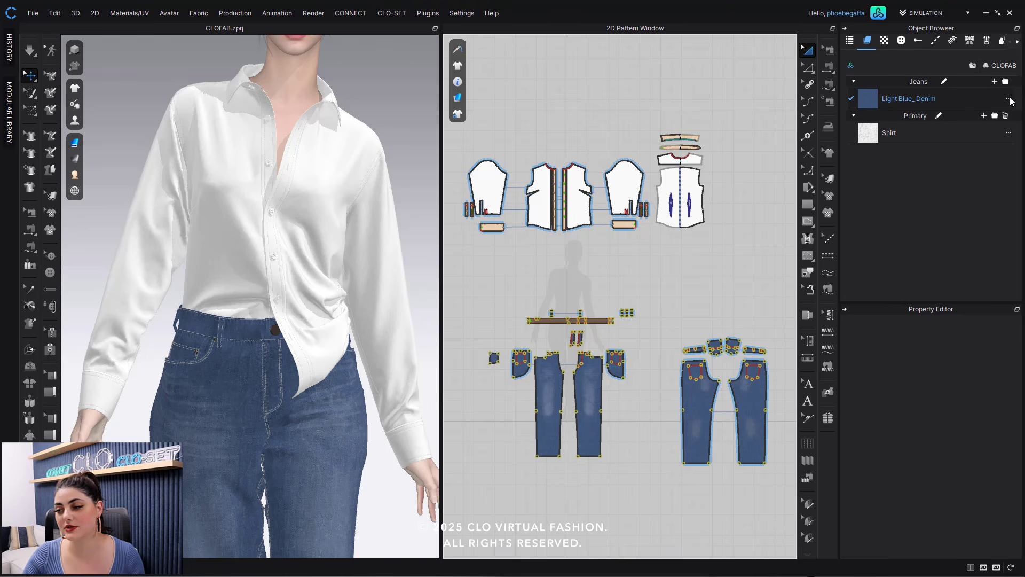
# - Open CLOFAB to create a new fabric in the object browser
pyautogui.click(1008, 99)
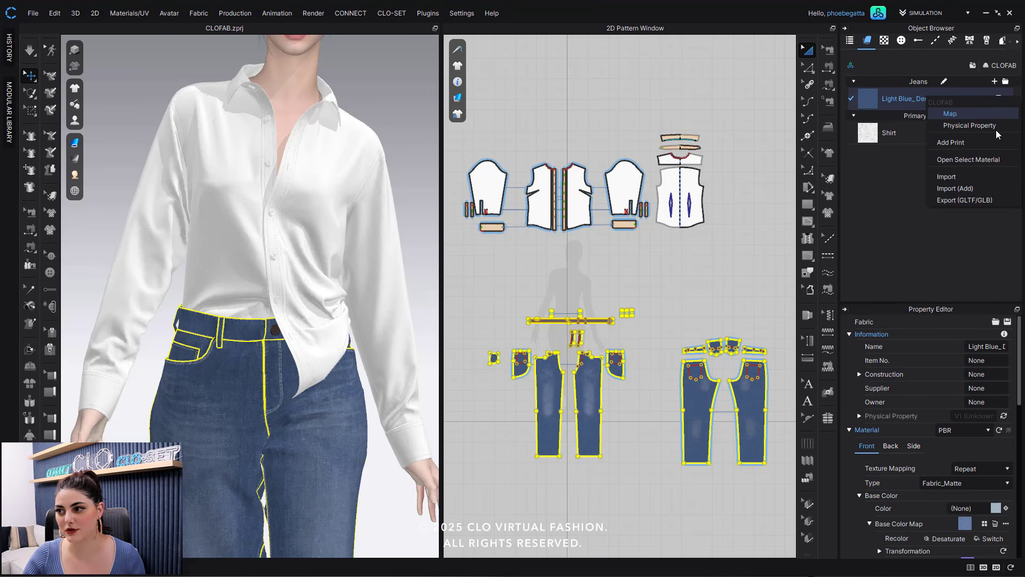
pyautogui.click(945, 63)
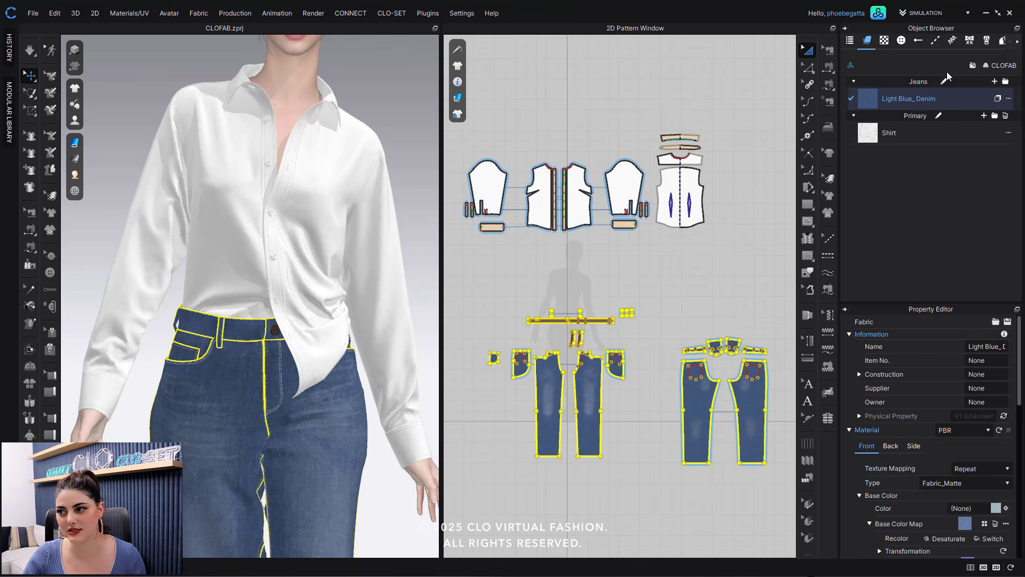
pyautogui.click(201, 15)
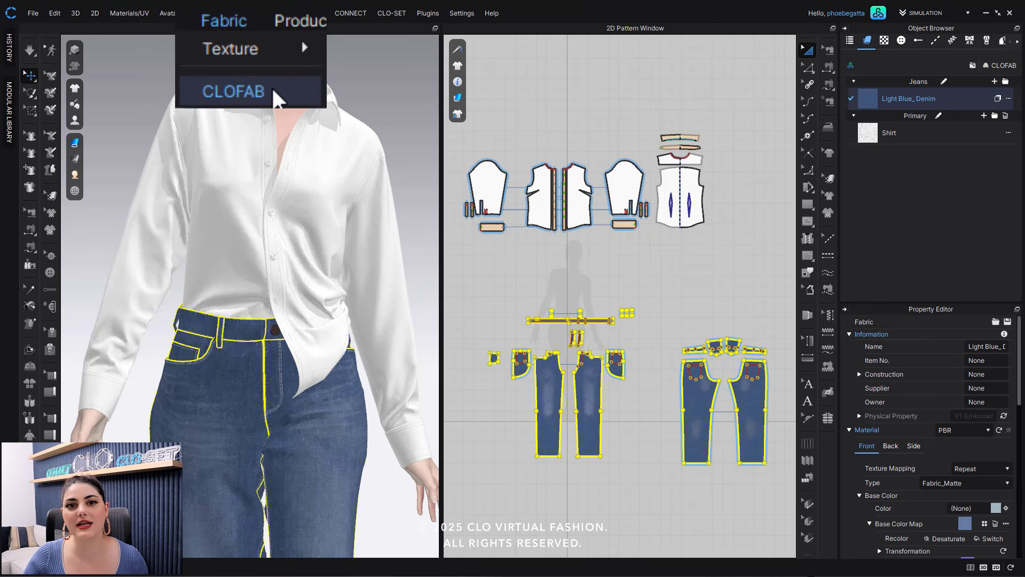
pyautogui.click(514, 6)
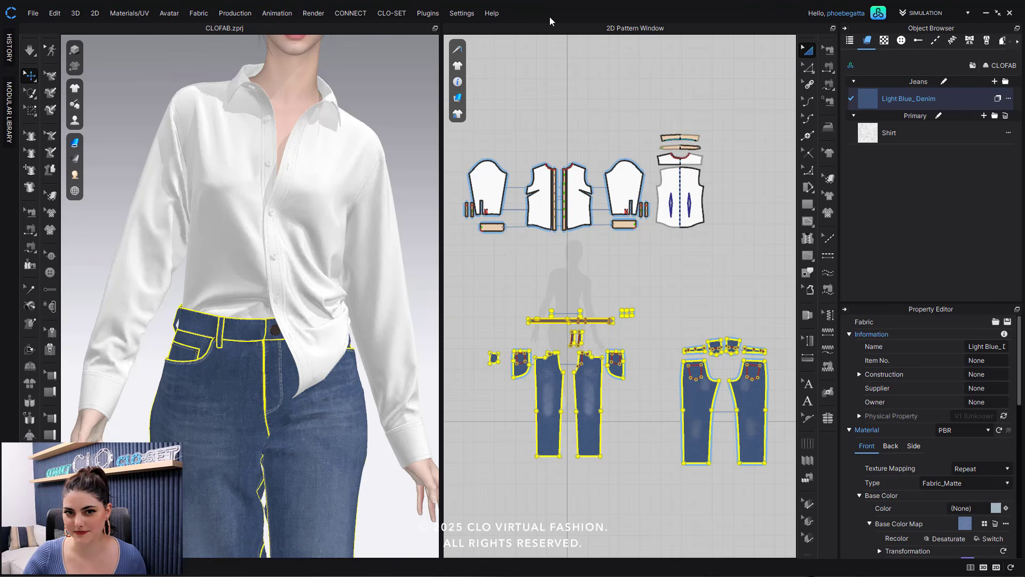
pyautogui.click(1003, 65)
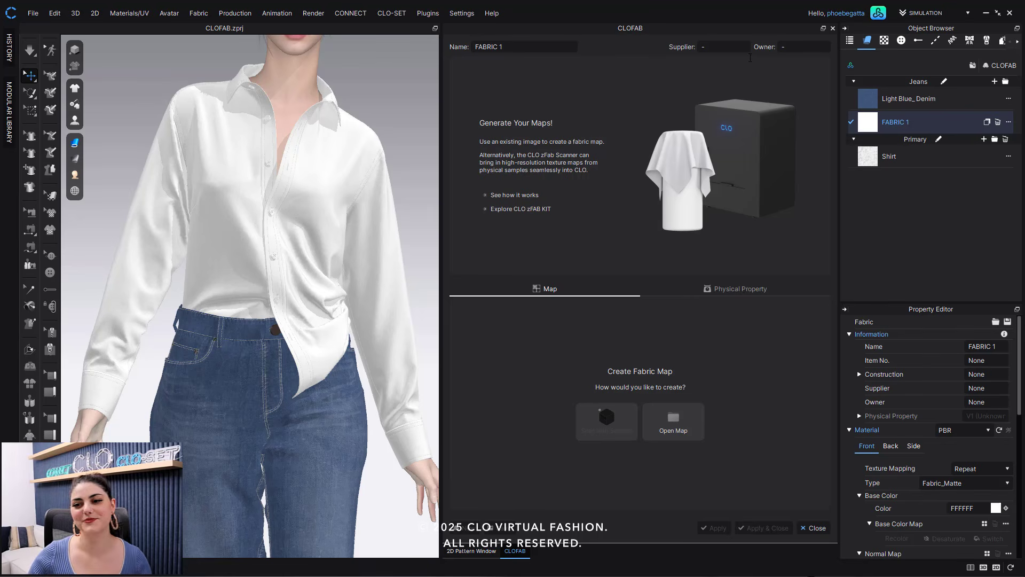
# - Open the CLO zFab Kit web page from the CLOFAB window and return to the program
pyautogui.click(518, 209)
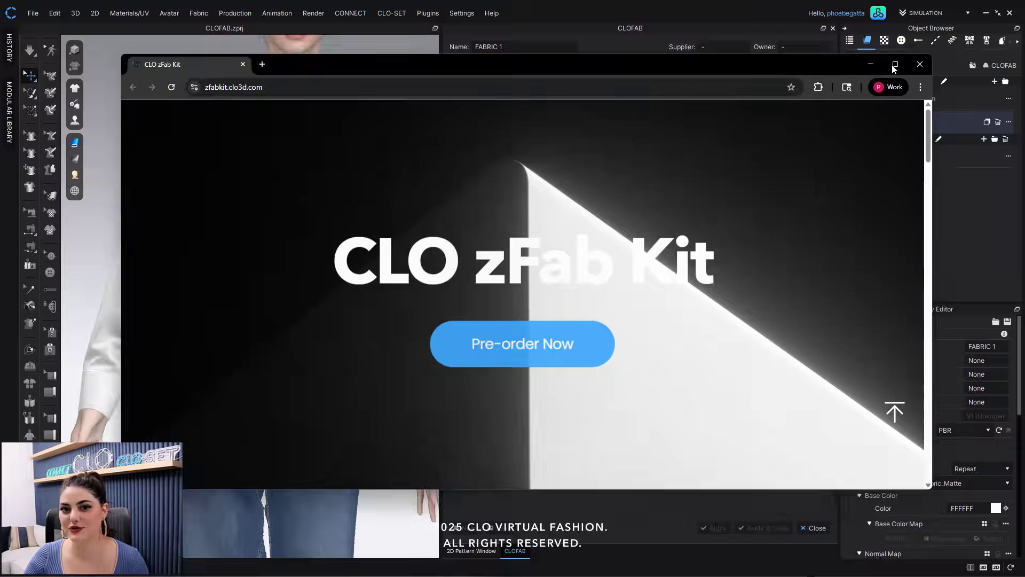
pyautogui.click(895, 64)
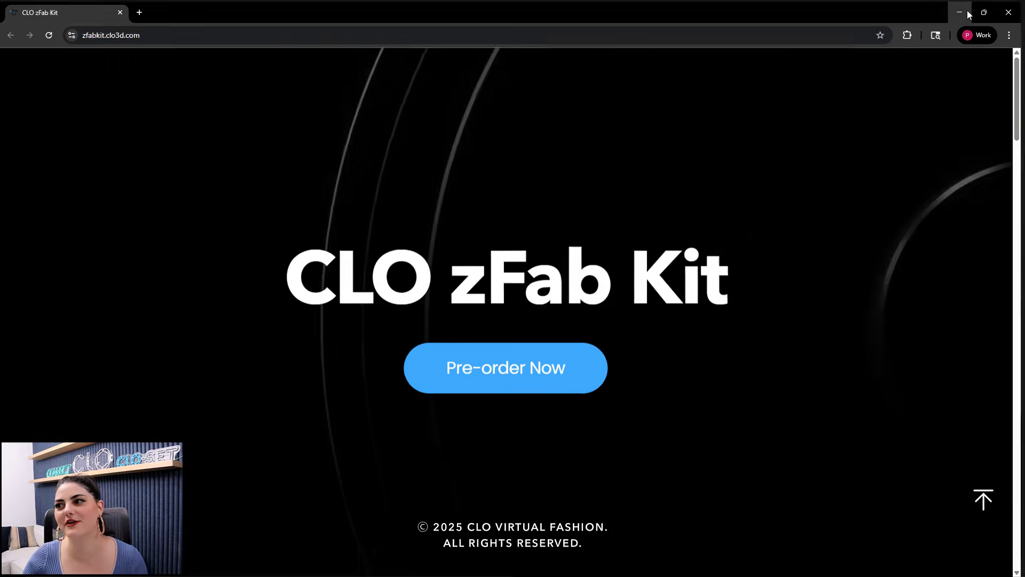
pyautogui.click(968, 14)
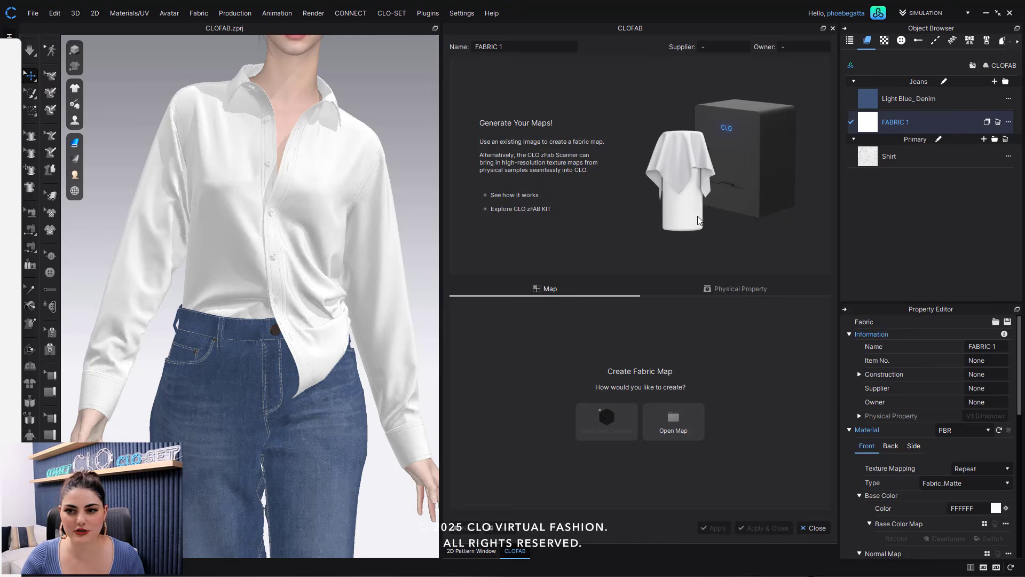
# - Open the CLOFAB help article in the browser and read through its sections
pyautogui.moveTo(698, 216); pyautogui.dragTo(513, 75)
pyautogui.click(850, 75)
pyautogui.scroll(-2, 709, 354)
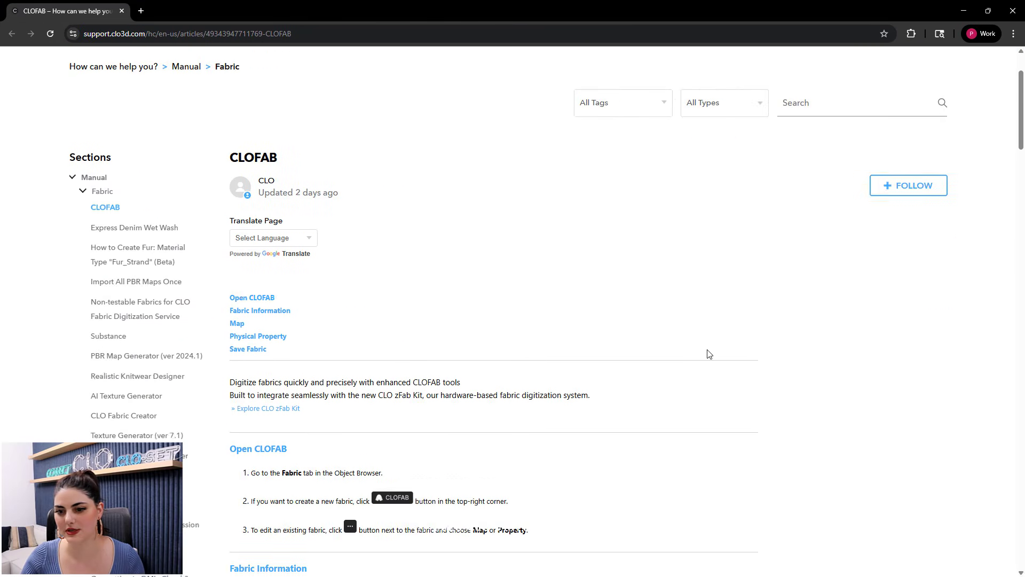
pyautogui.scroll(-6, 708, 353)
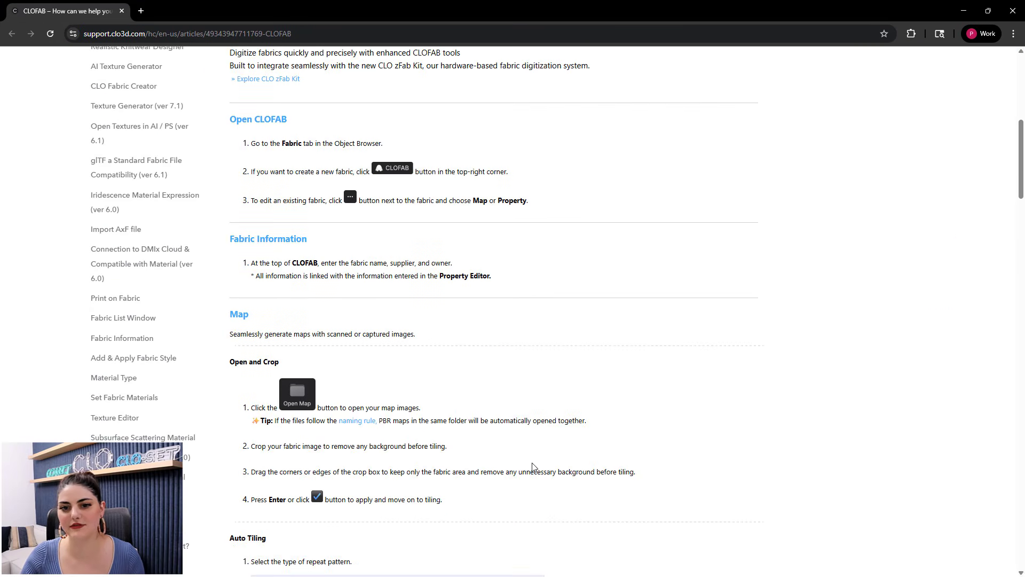
pyautogui.scroll(-9, 572, 383)
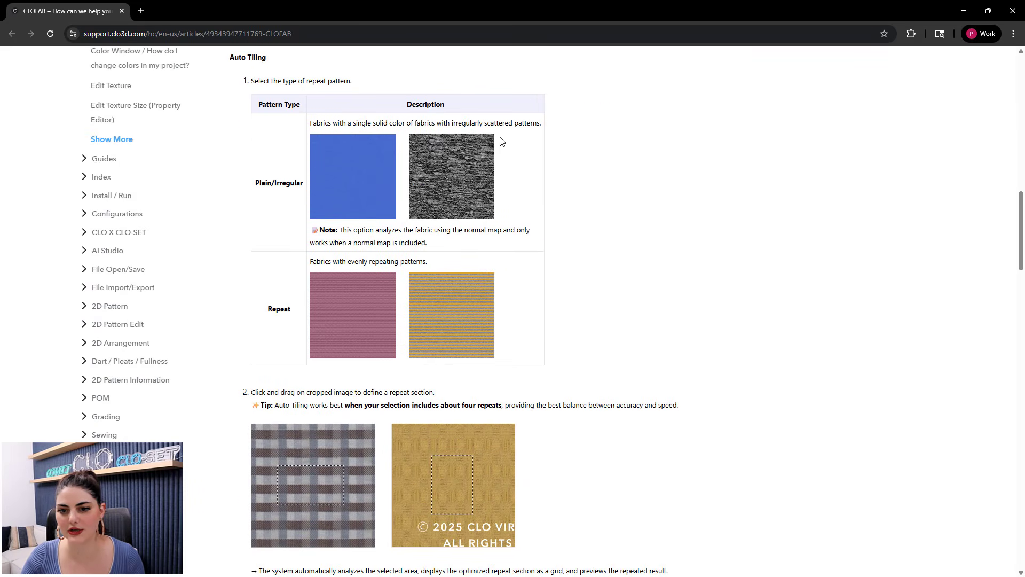
pyautogui.click(967, 8)
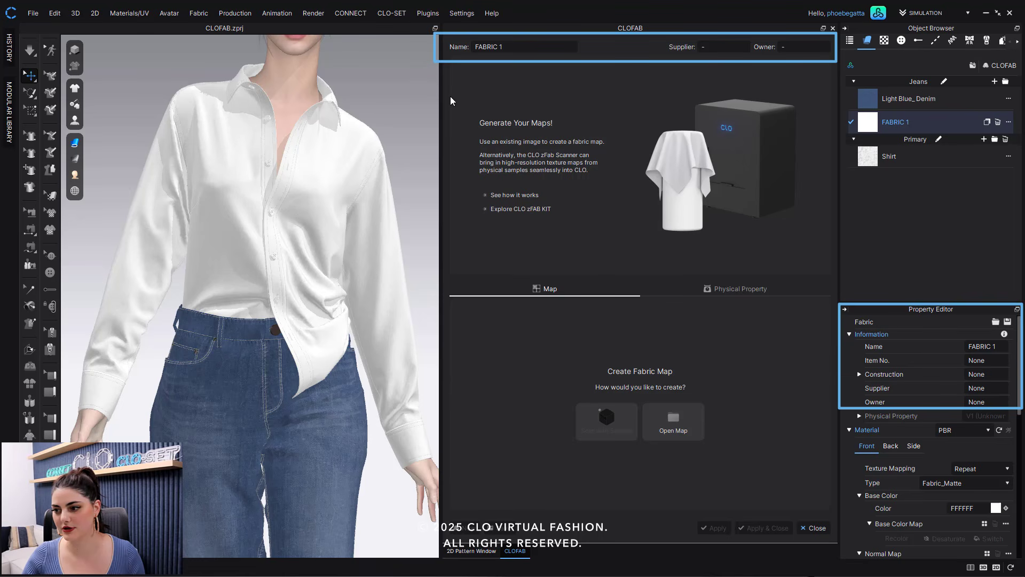
# - Rename the new fabric with the user's first name in possessive form
pyautogui.doubleClick(509, 47)
pyautogui.click(509, 46)
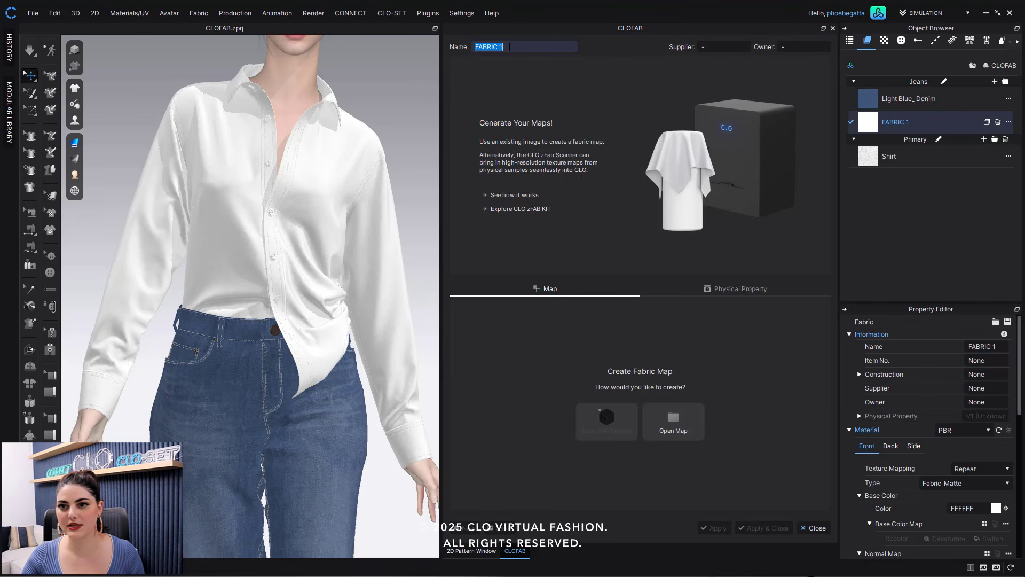
pyautogui.write("Phoebe's")
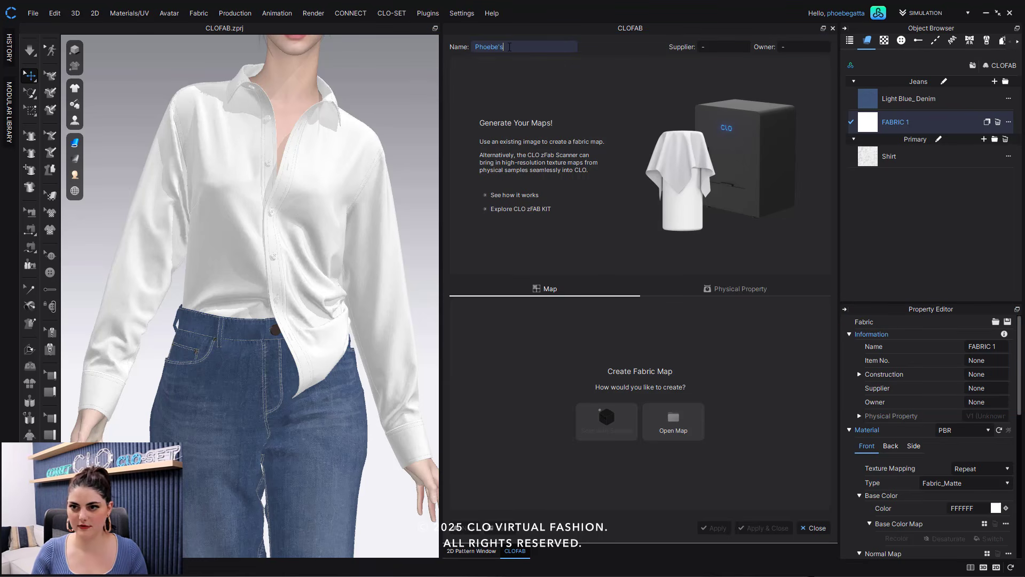
# - Set the fabric's supplier to CLO and its owner to CVF
pyautogui.click(726, 49)
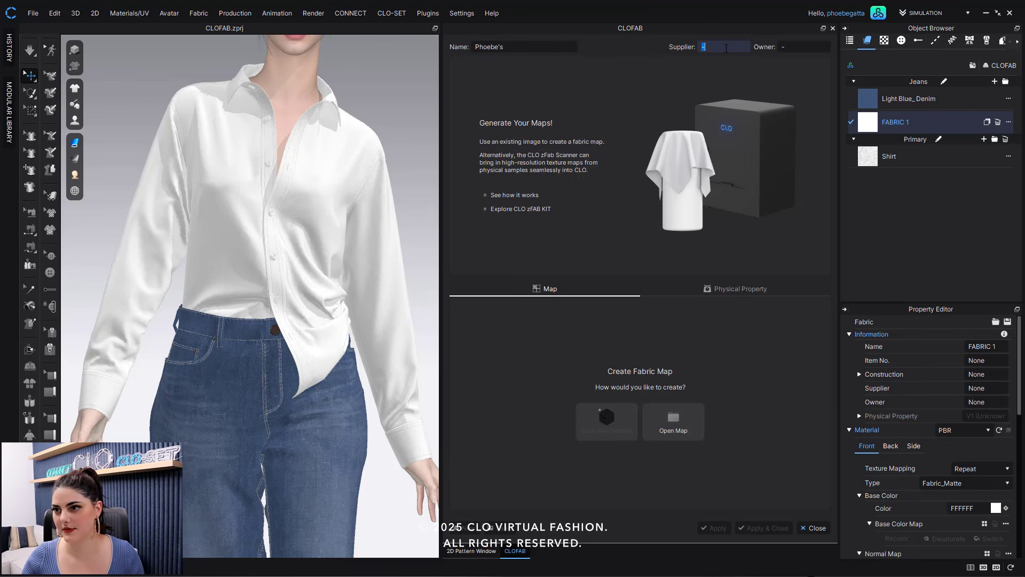
pyautogui.write('CLO')
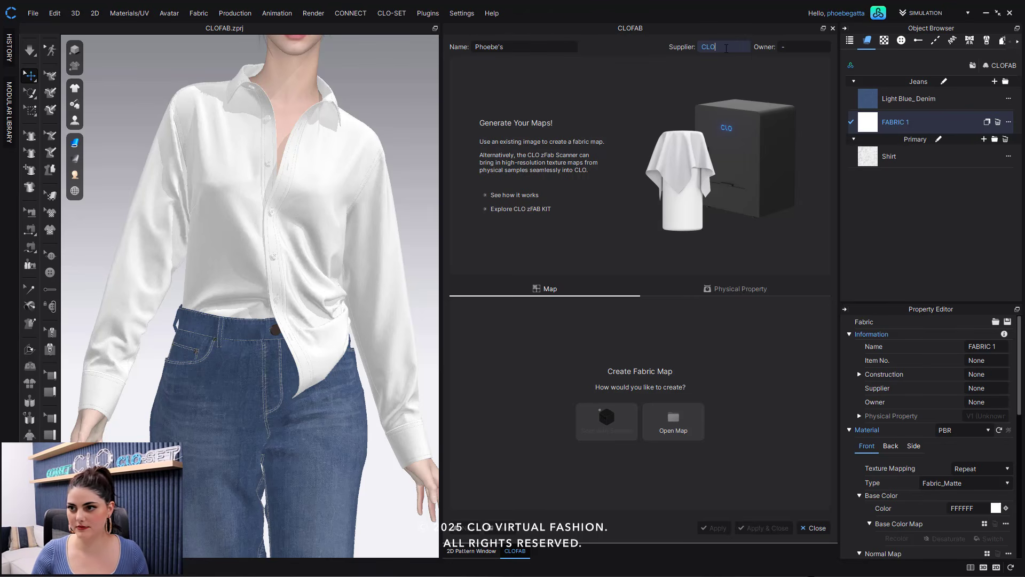
pyautogui.click(804, 47)
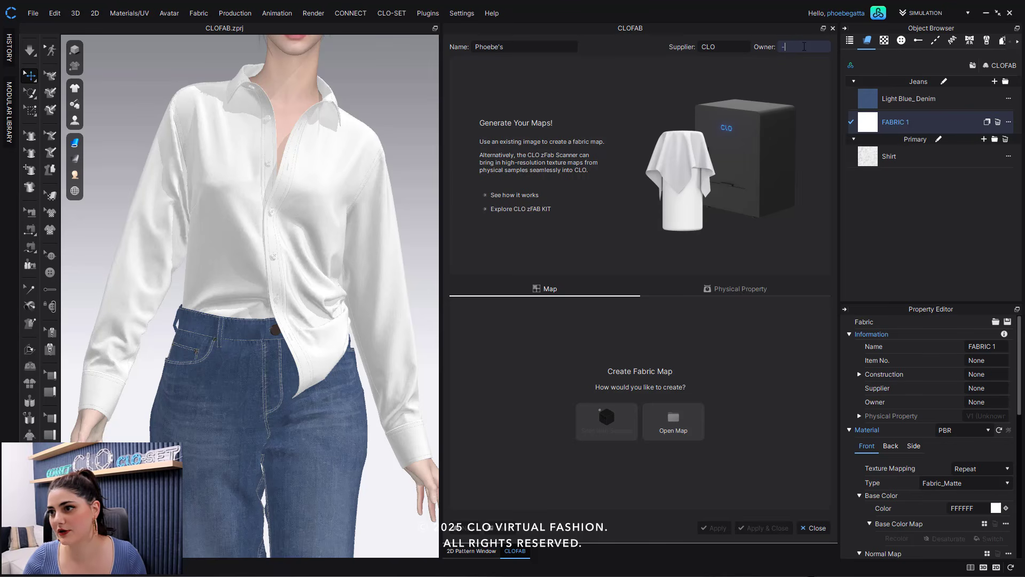
pyautogui.write('CVF')
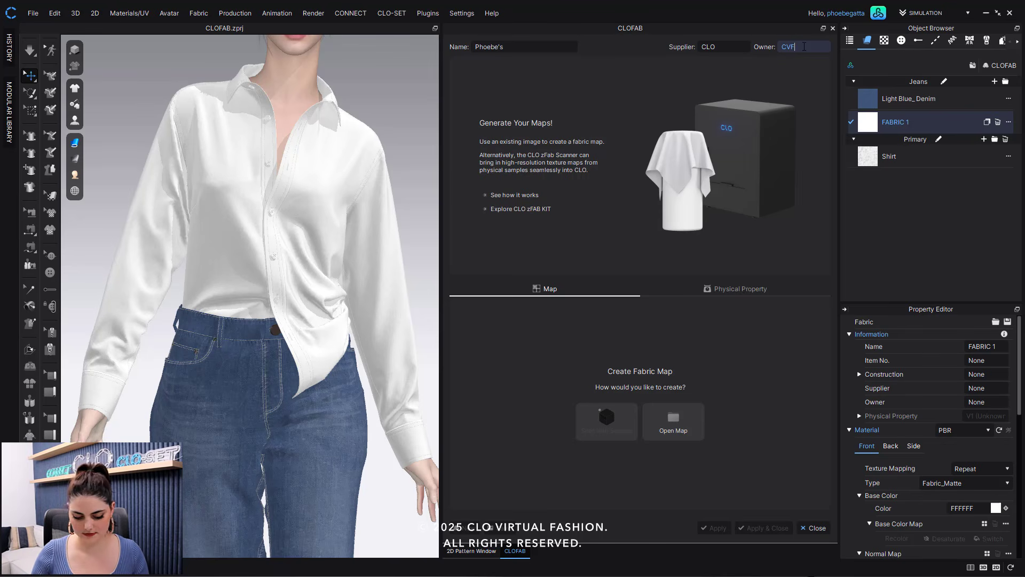
pyautogui.press('Return')
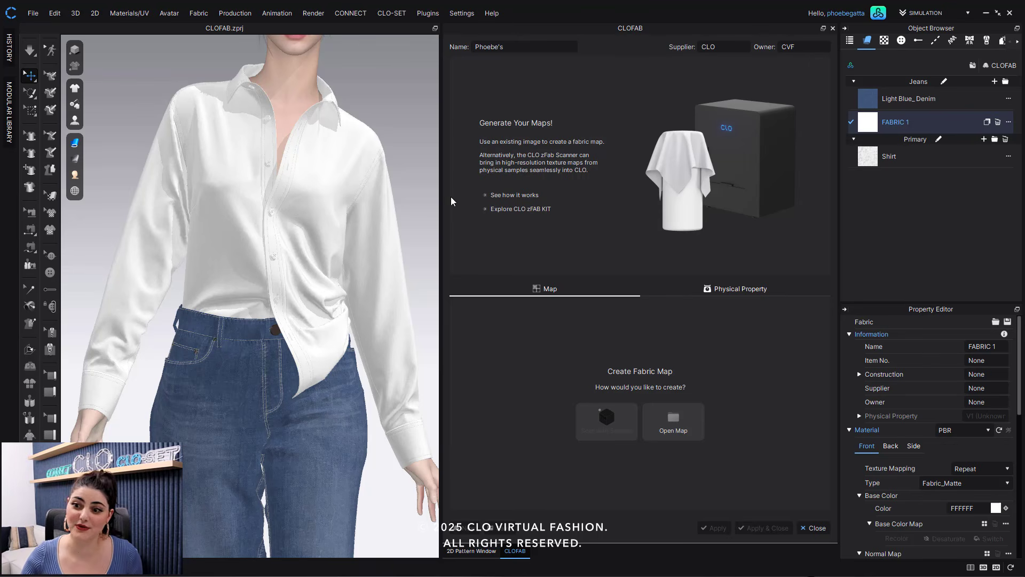
# - Open the Fabric_COL image from the CLOFAB folder as the fabric map
pyautogui.click(679, 423)
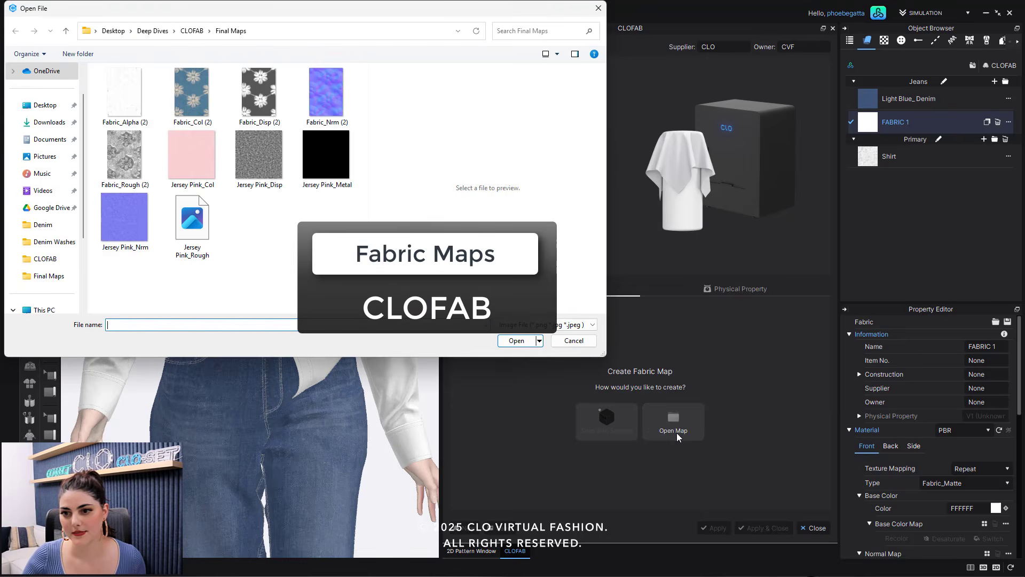
pyautogui.click(192, 30)
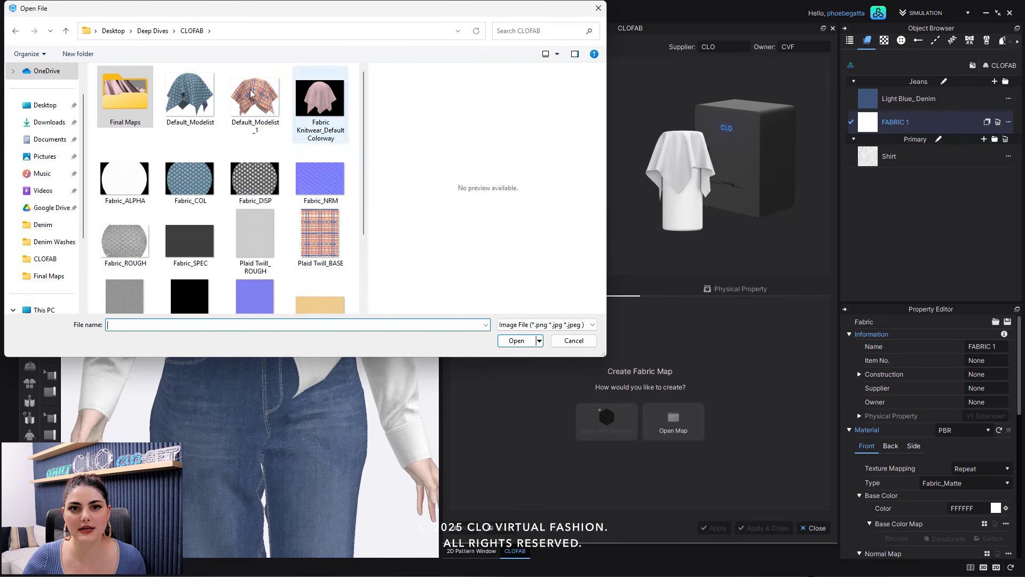
pyautogui.scroll(-2, 171, 176)
pyautogui.scroll(2, 171, 203)
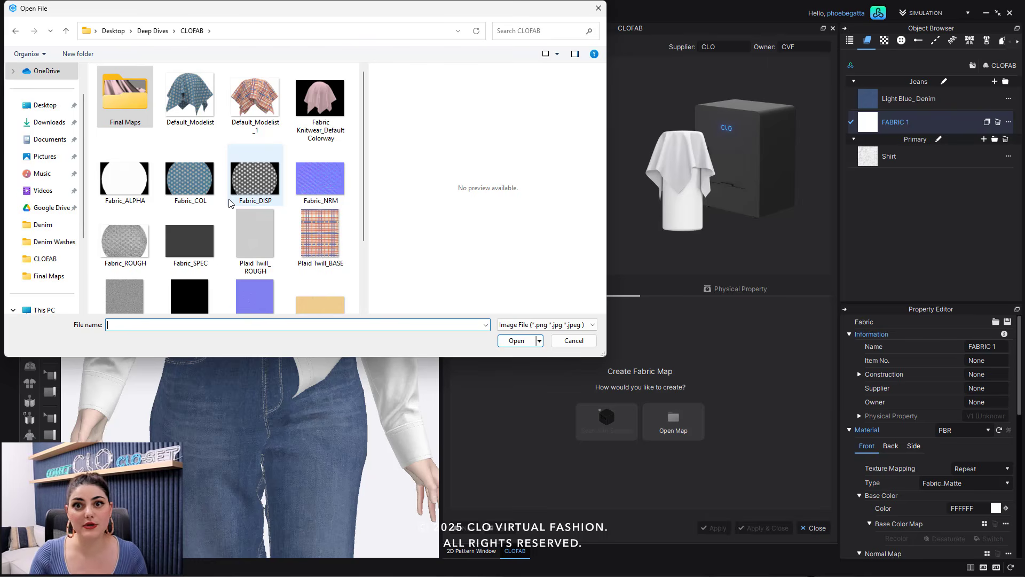
pyautogui.scroll(-2, 271, 230)
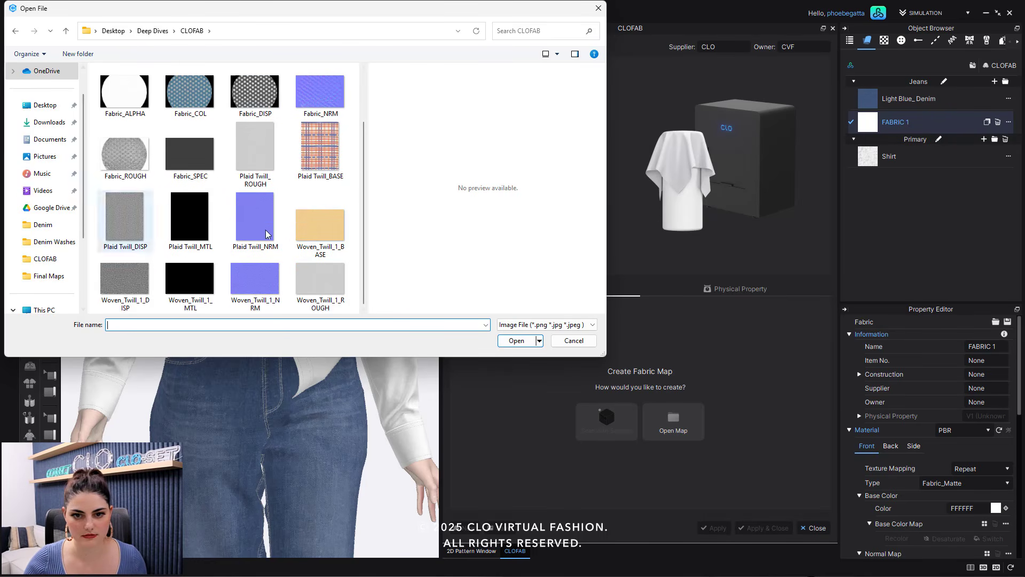
pyautogui.scroll(2, 266, 233)
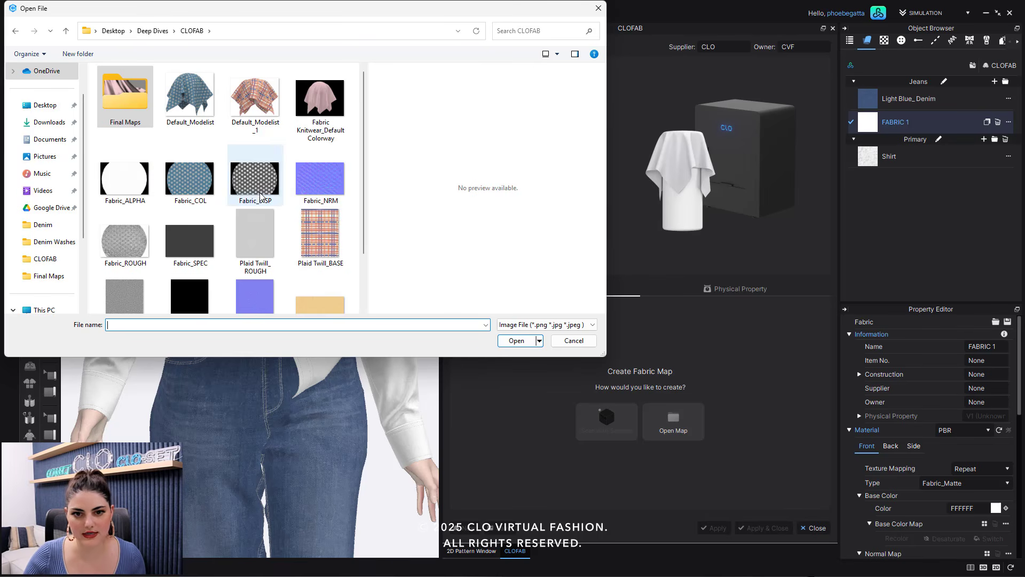
pyautogui.click(209, 189)
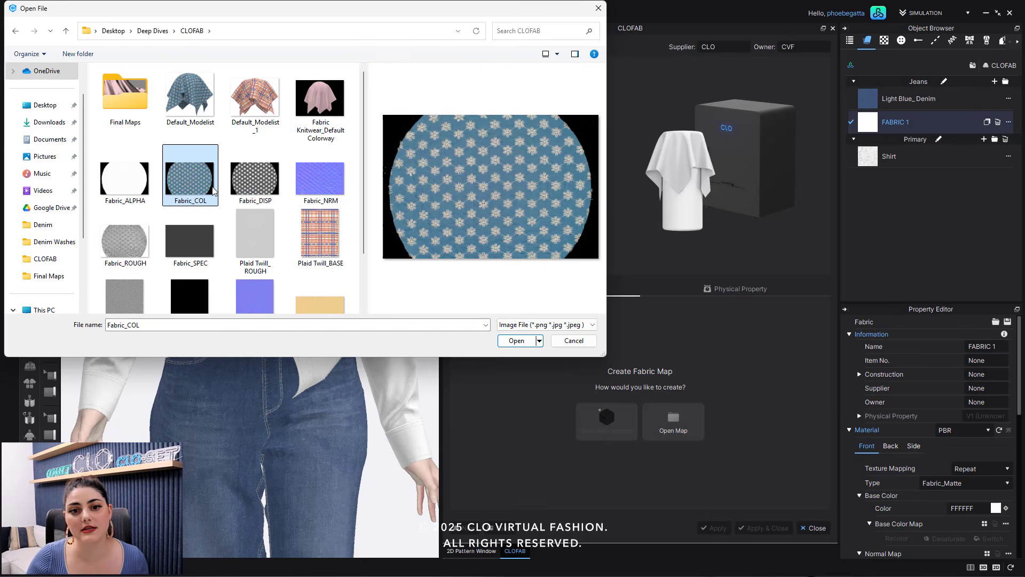
pyautogui.click(516, 341)
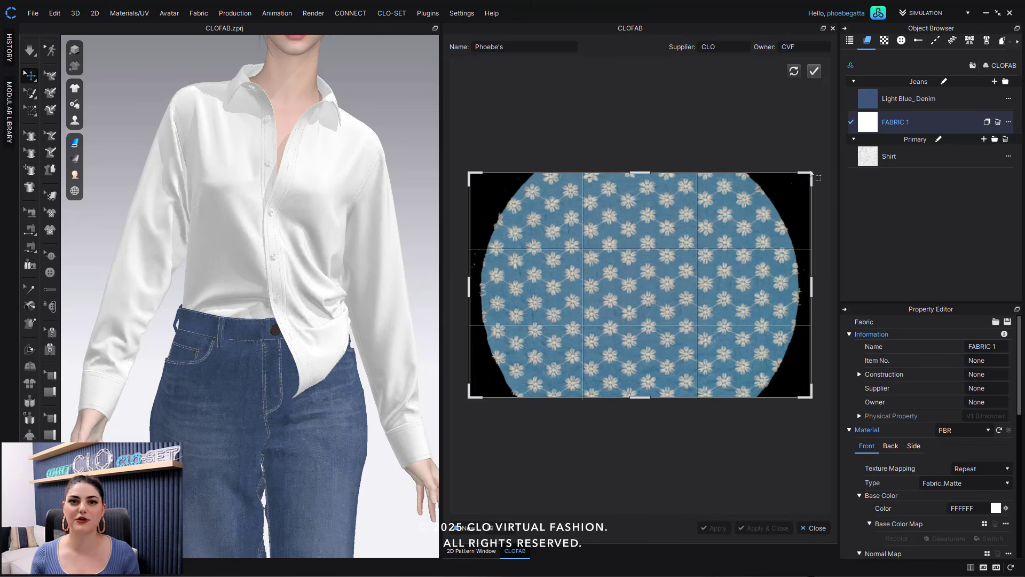
# - Crop the image to the patterned fabric area, excluding the black background, and apply the crop
pyautogui.moveTo(811, 175); pyautogui.dragTo(738, 179)
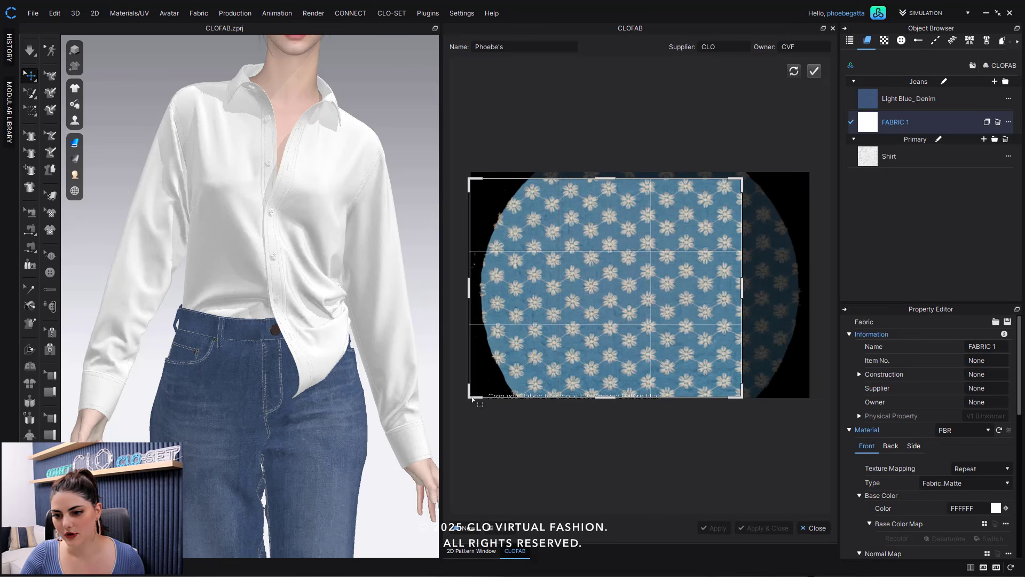
pyautogui.moveTo(473, 397); pyautogui.dragTo(528, 394)
pyautogui.moveTo(666, 327)
pyautogui.mouseDown()
pyautogui.moveTo(668, 286)
pyautogui.moveTo(670, 319)
pyautogui.moveTo(671, 307)
pyautogui.mouseUp()
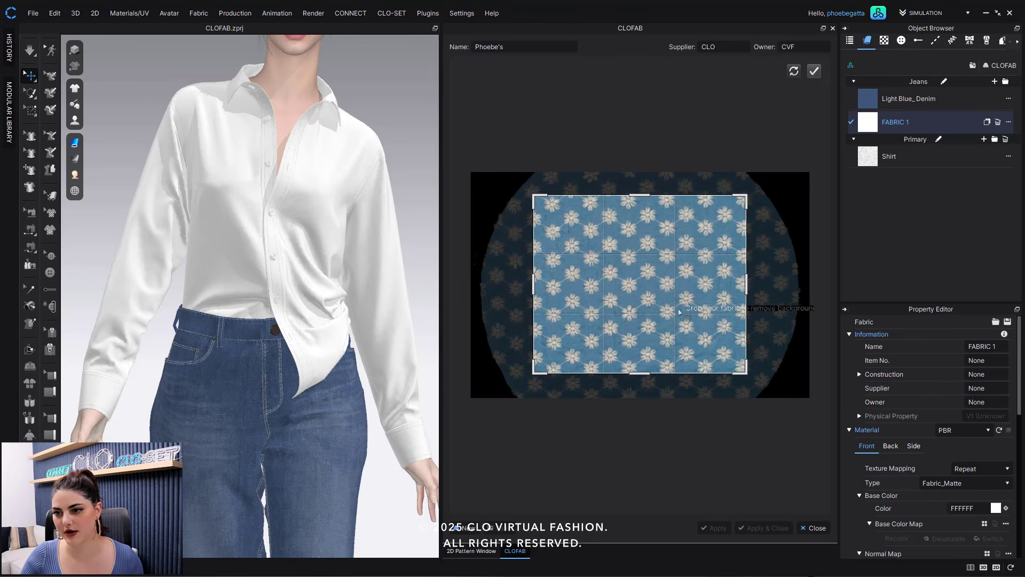
pyautogui.moveTo(742, 382); pyautogui.dragTo(743, 389)
pyautogui.moveTo(673, 306); pyautogui.dragTo(673, 301)
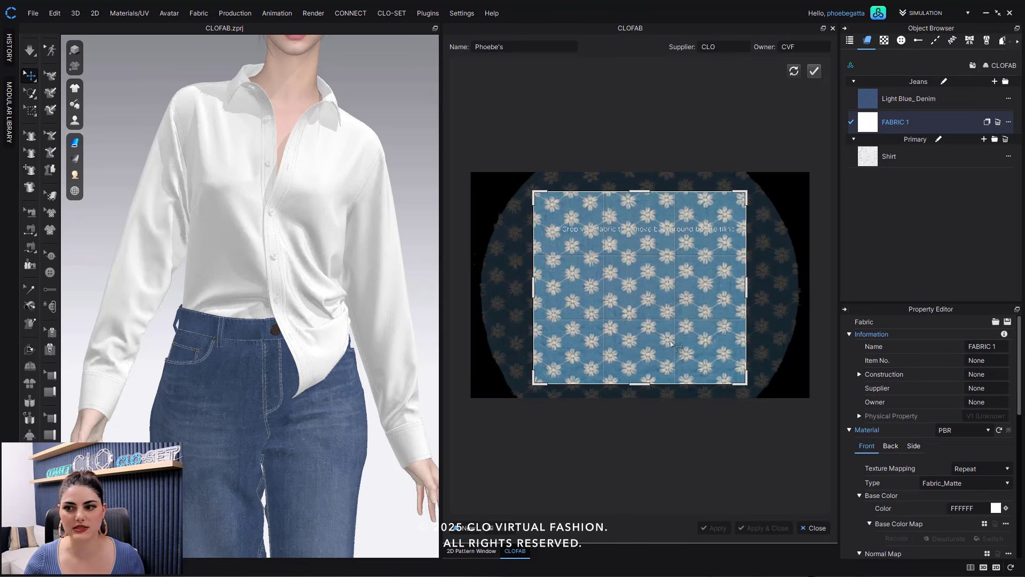
pyautogui.click(817, 71)
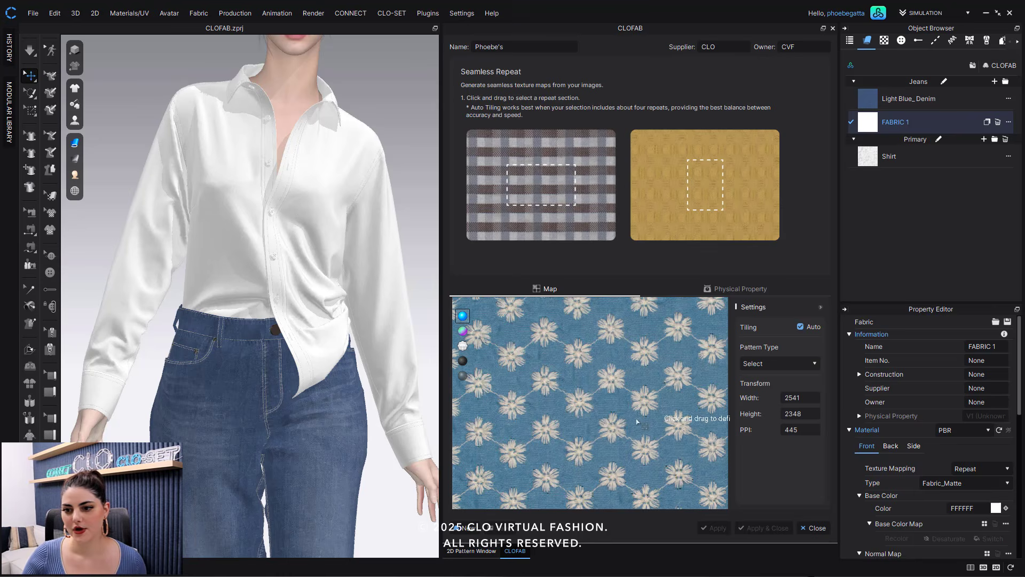
# - Switch through the generated map previews, from base color through normal, displacement, roughness and metalness
pyautogui.scroll(-2, 636, 422)
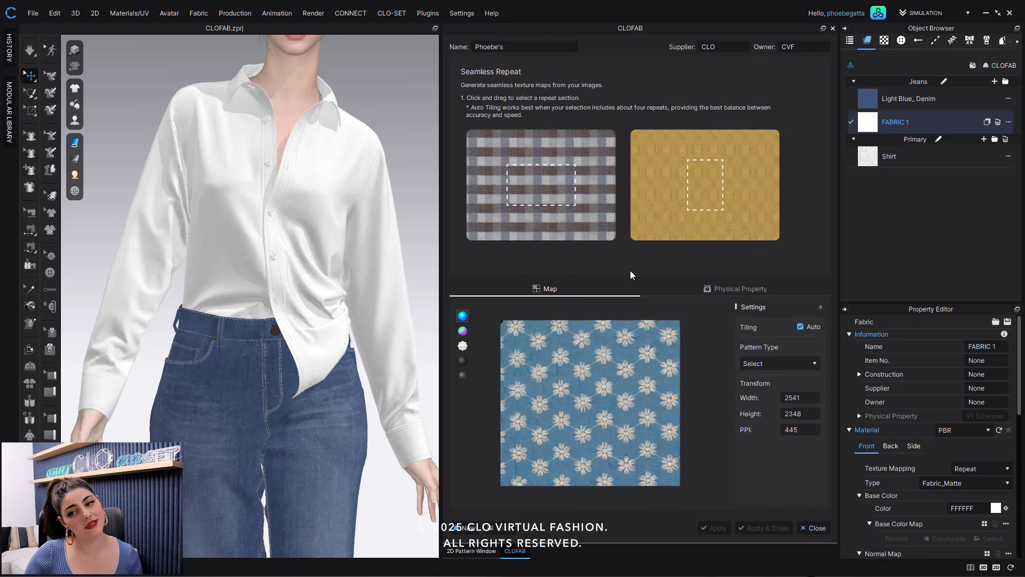
pyautogui.click(462, 332)
pyautogui.click(463, 346)
pyautogui.click(463, 361)
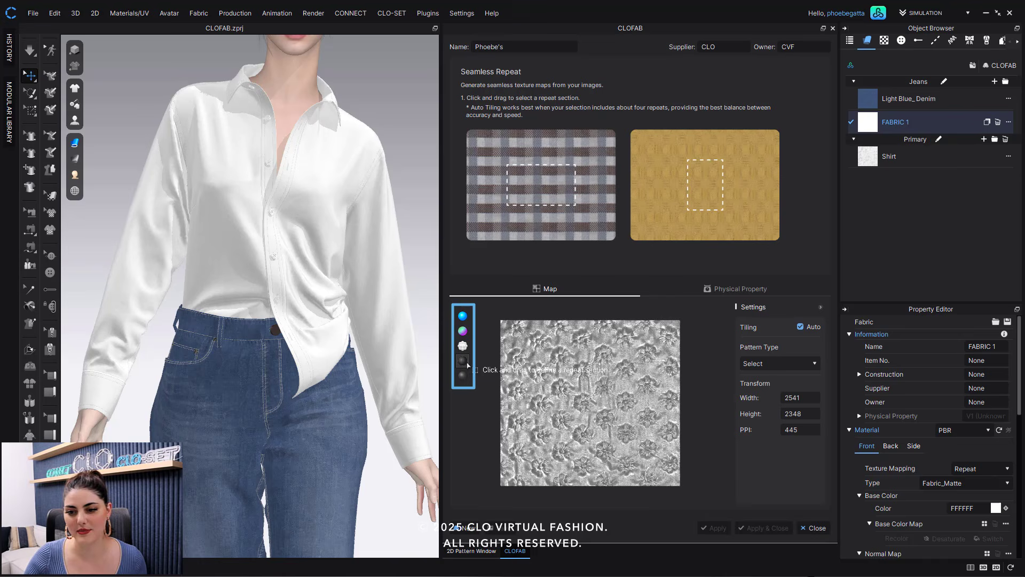
pyautogui.click(463, 376)
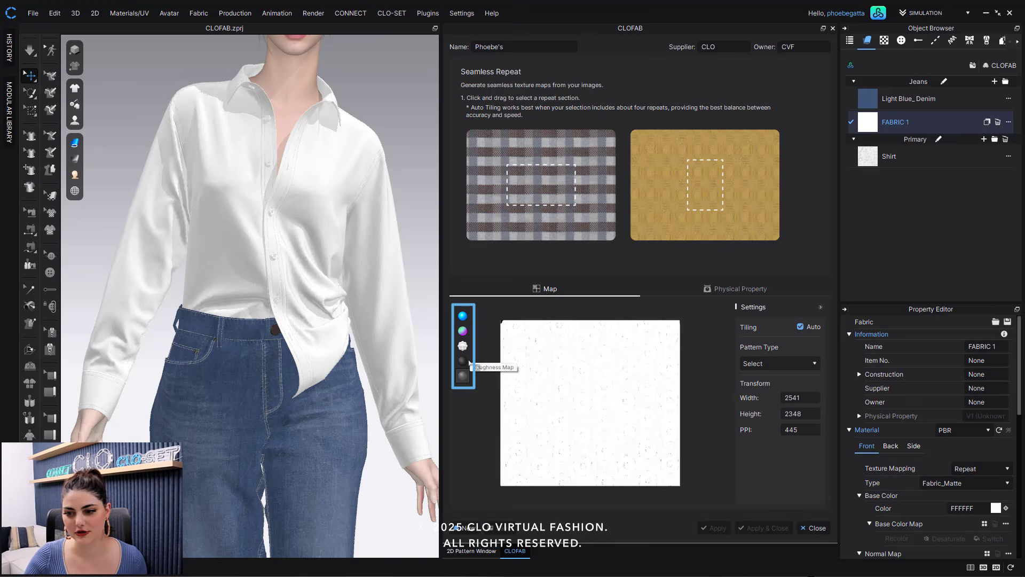
pyautogui.click(465, 362)
pyautogui.click(463, 346)
pyautogui.click(463, 332)
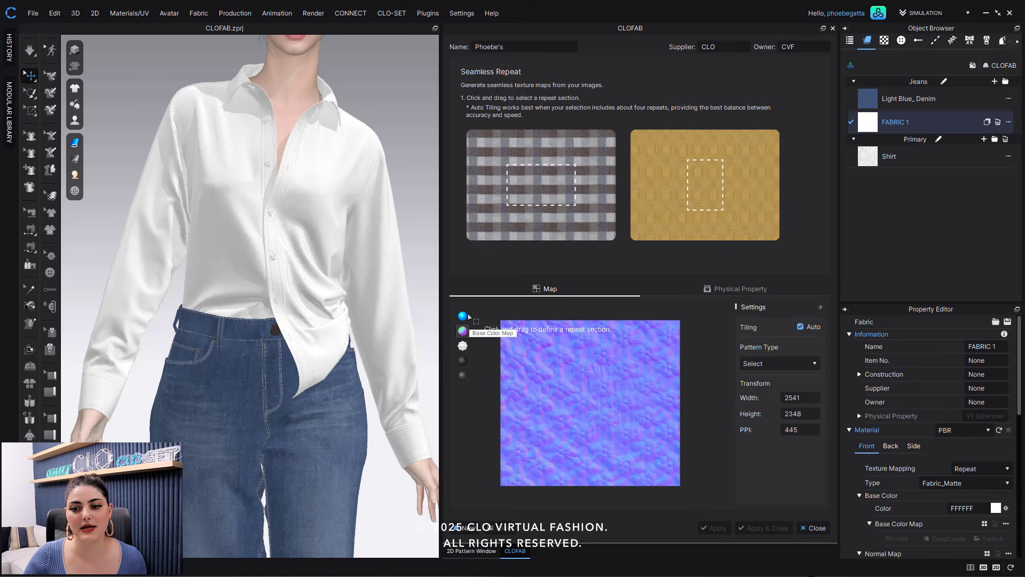
pyautogui.click(468, 316)
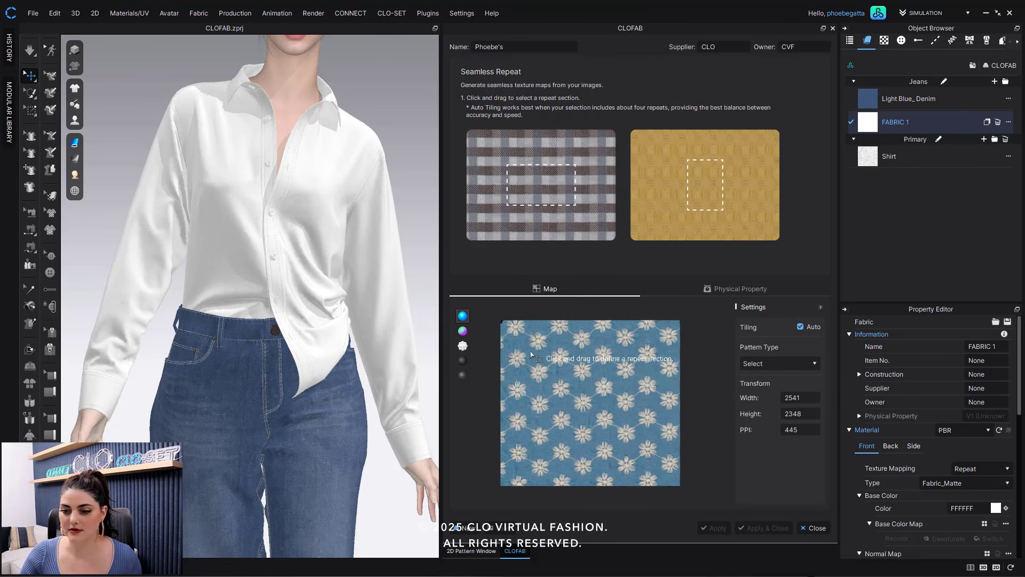
# - Try to select a repeat section on the cropped fabric image
pyautogui.moveTo(530, 351); pyautogui.dragTo(667, 440)
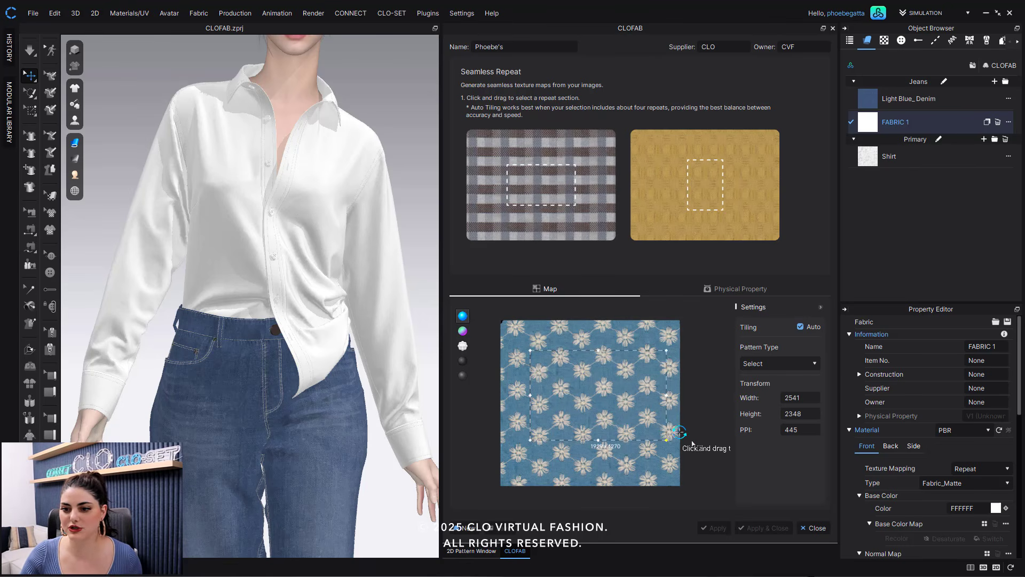
pyautogui.click(622, 391)
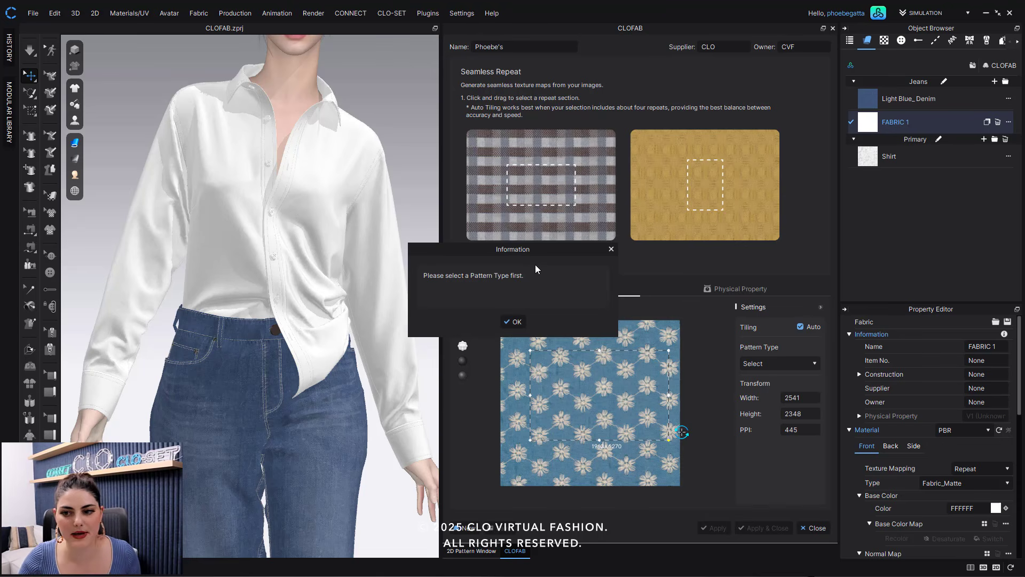
pyautogui.click(611, 249)
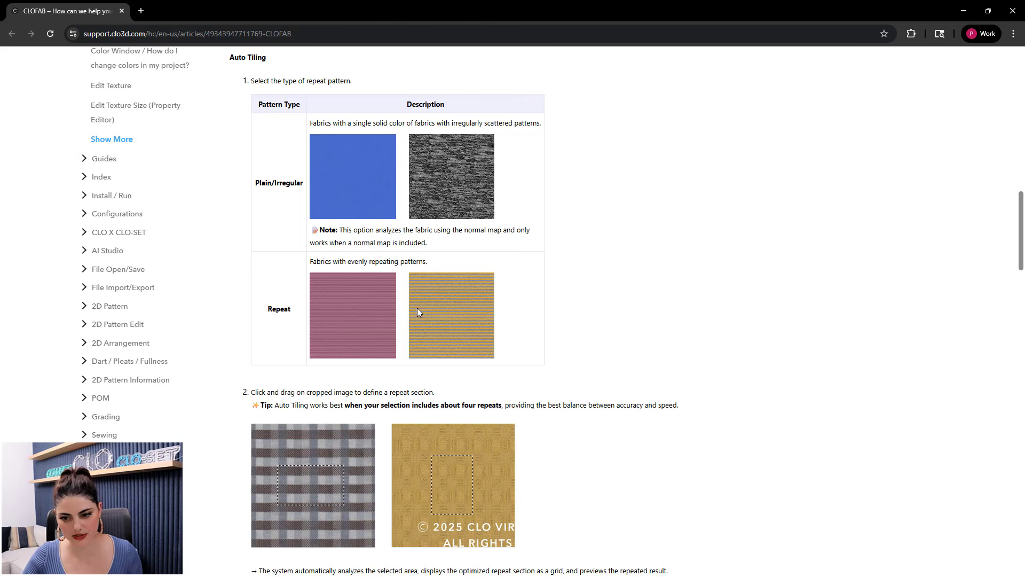
# - Set the pattern type to Repeat and select a repeat section covering about four flower repeats
pyautogui.click(967, 14)
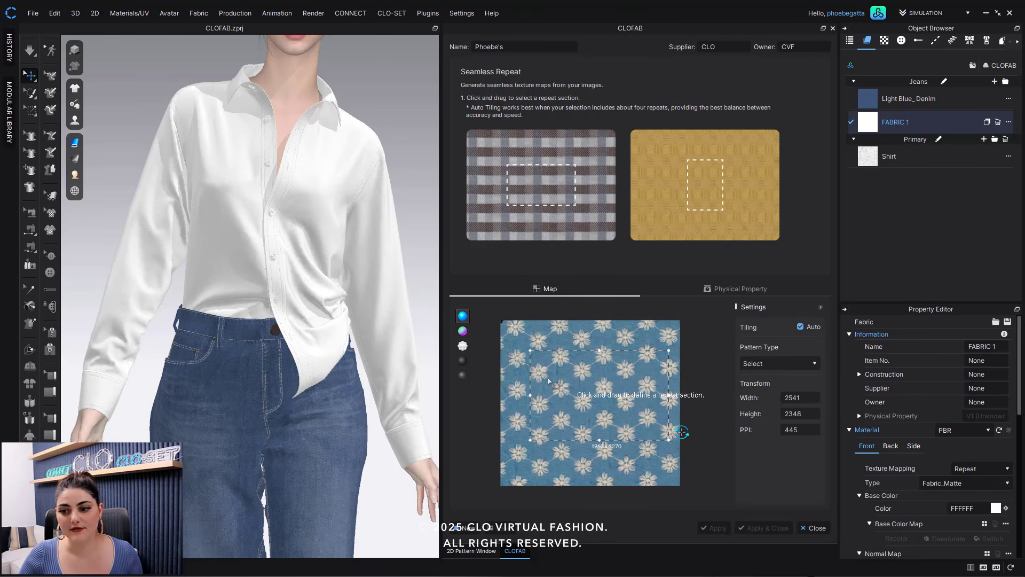
pyautogui.click(780, 363)
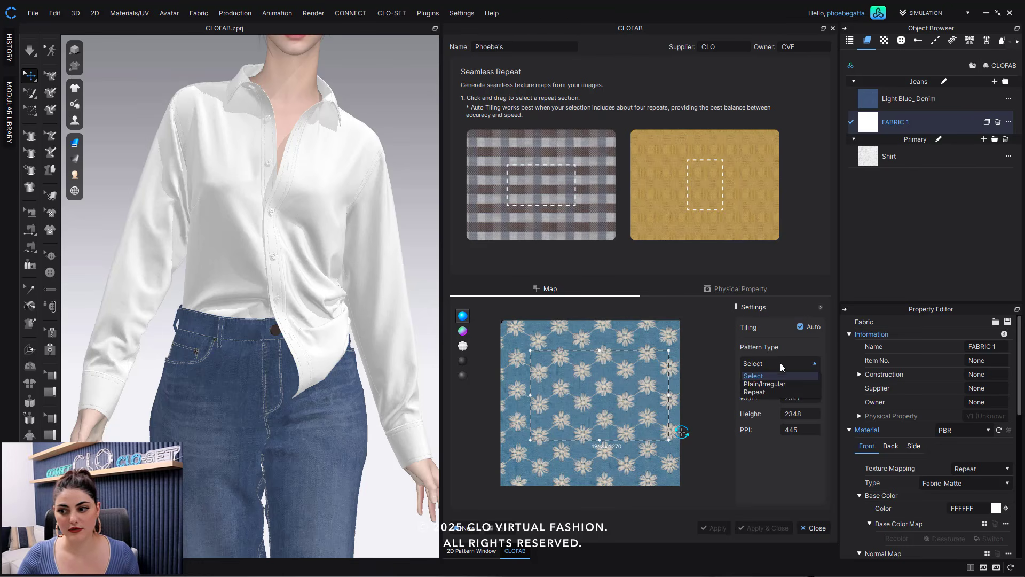
pyautogui.click(766, 393)
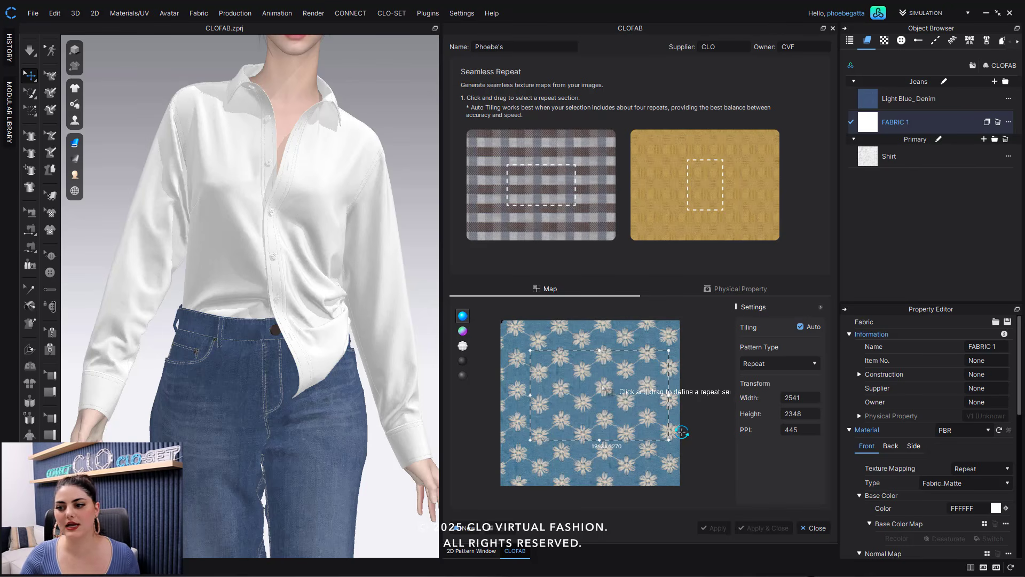
pyautogui.moveTo(531, 348); pyautogui.dragTo(641, 423)
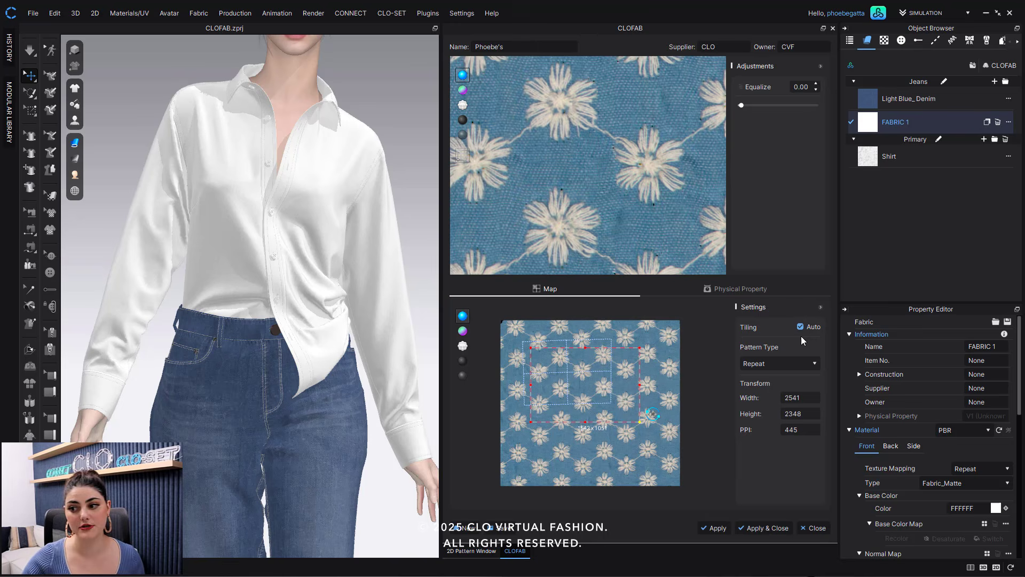
# - Review the tiled result across the base color, normal, displacement, roughness and metalness map previews
pyautogui.scroll(-6, 587, 236)
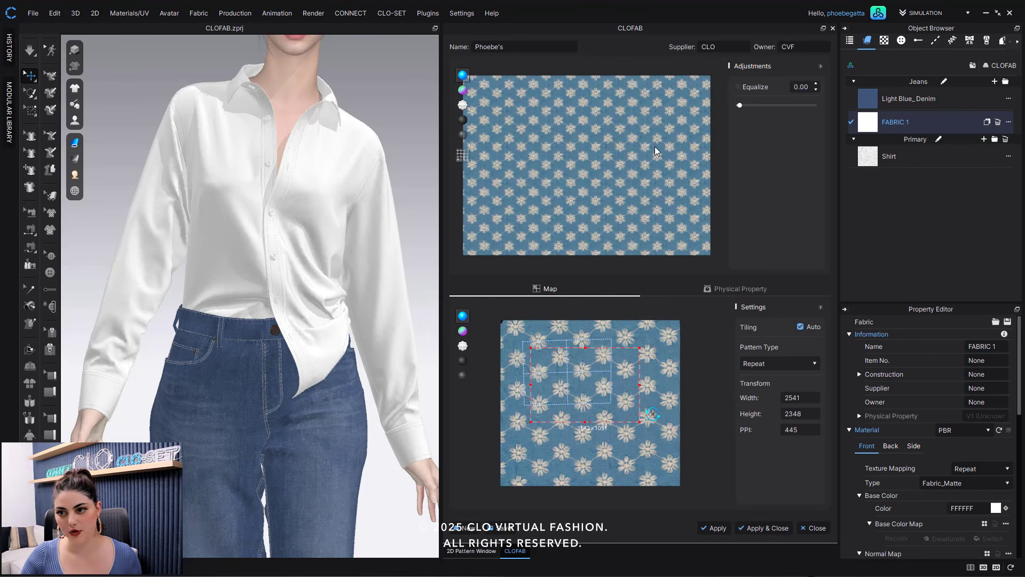
pyautogui.click(462, 90)
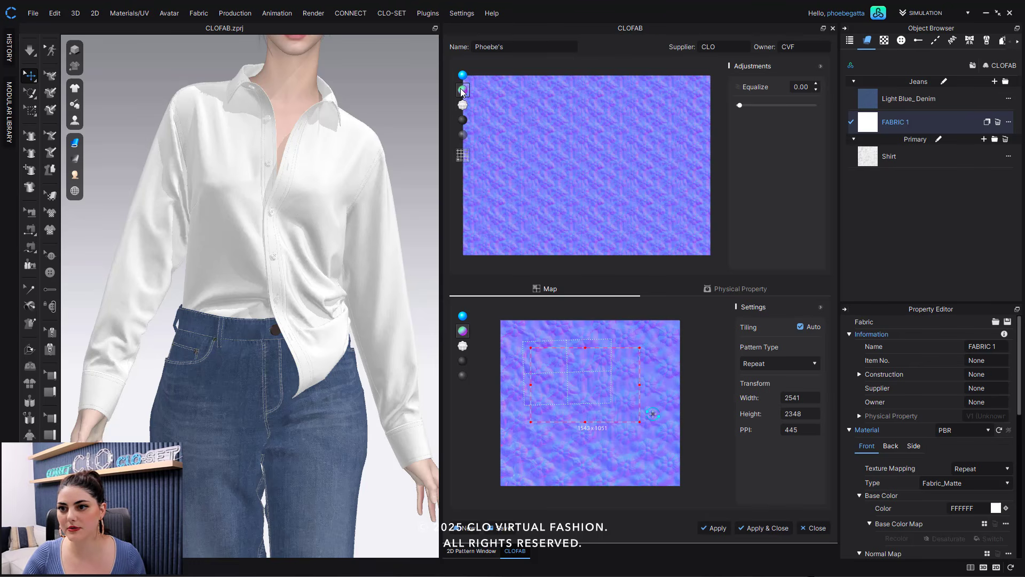
pyautogui.click(463, 107)
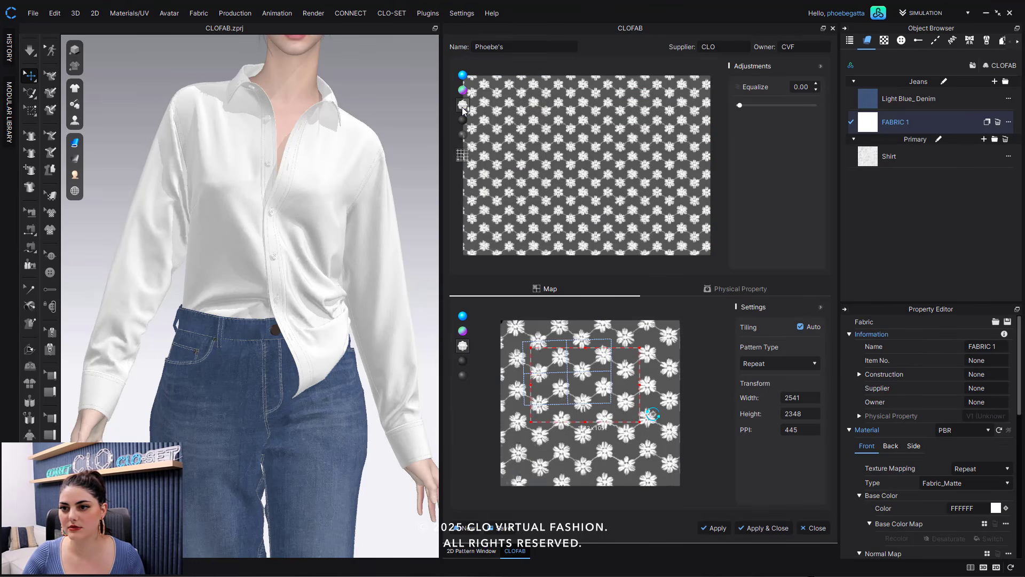
pyautogui.click(464, 120)
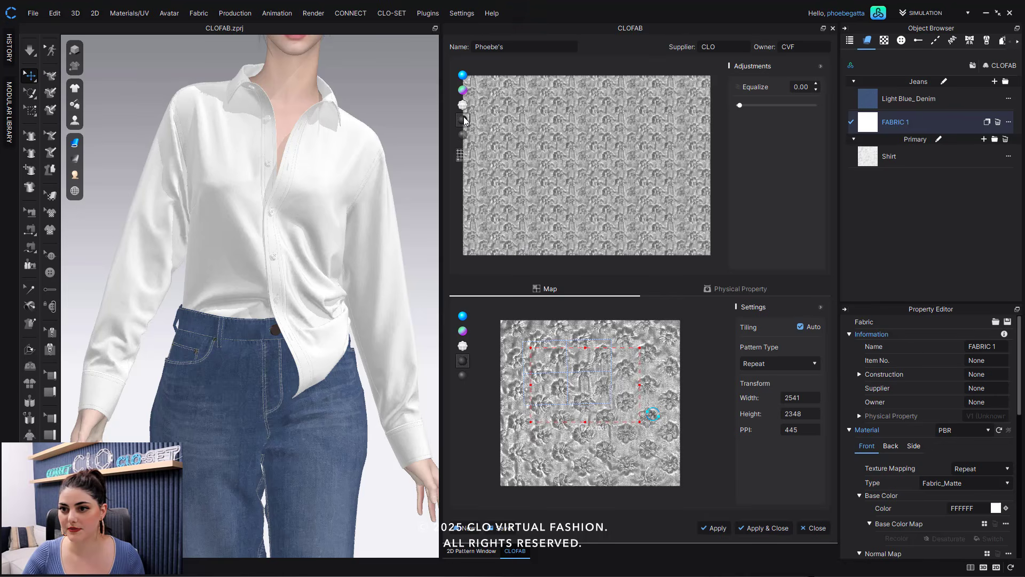
pyautogui.click(464, 135)
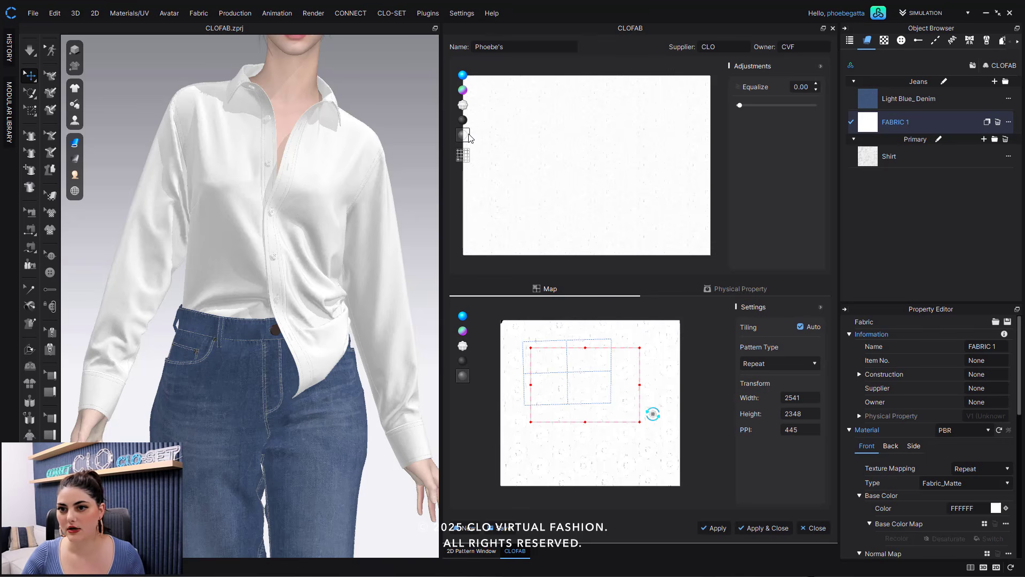
pyautogui.click(463, 90)
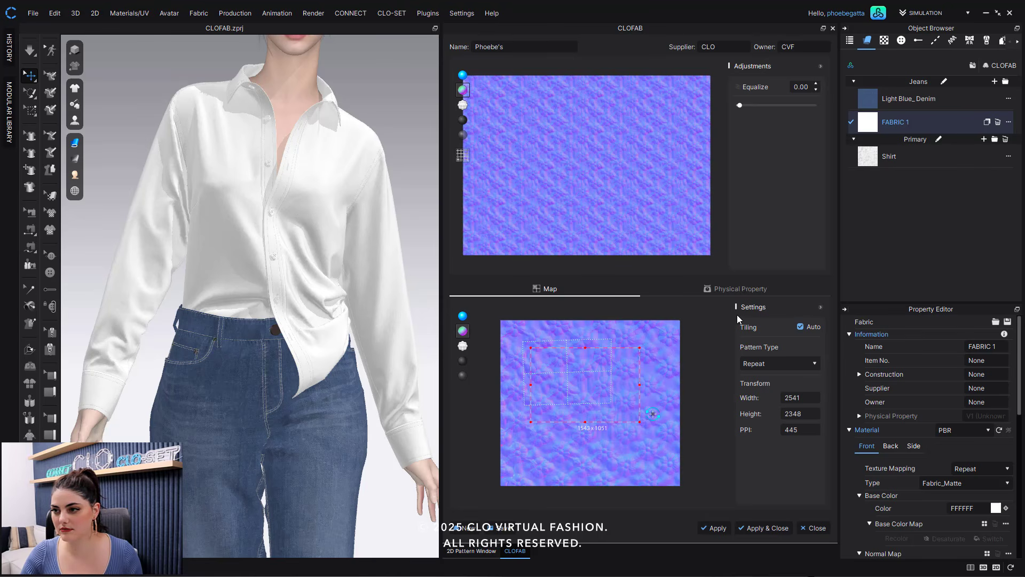
# - Apply the tiled maps to the fabric and select it in the object browser
pyautogui.click(709, 528)
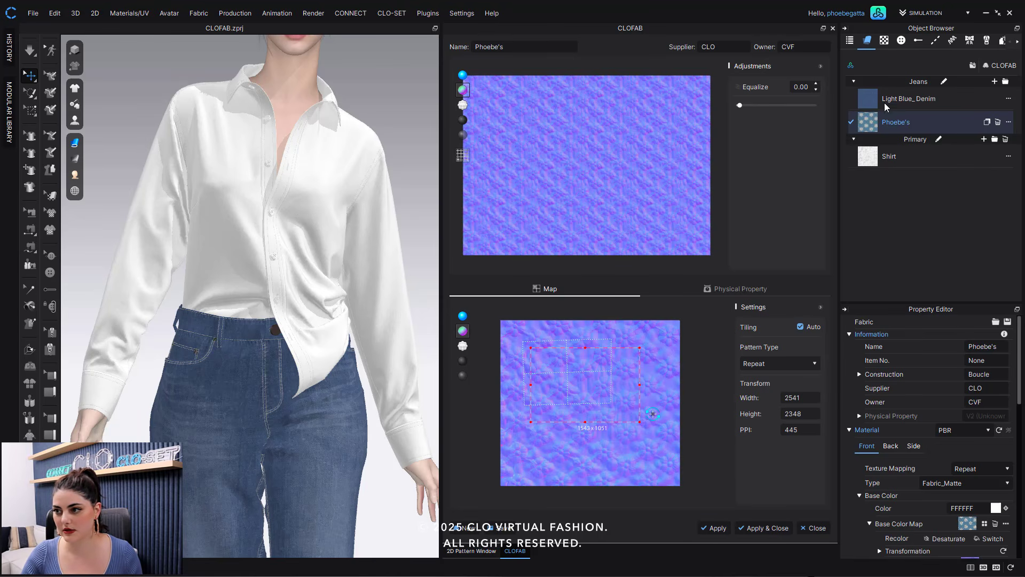
pyautogui.click(888, 128)
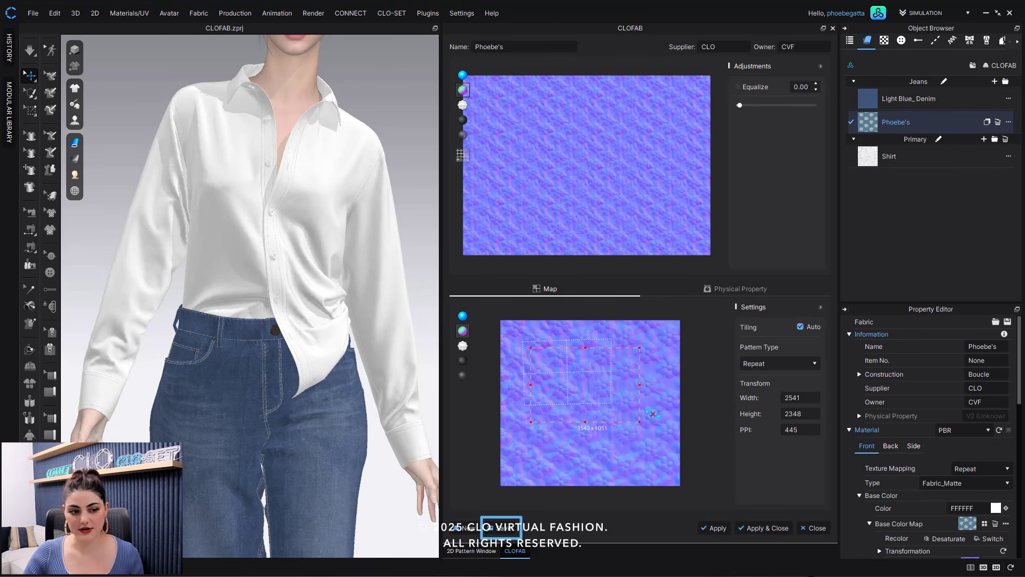
# - Save the fabric with the Default_Modelist custom preview image and all textures into the CLOFAB folder
pyautogui.moveTo(1, 154); pyautogui.dragTo(399, 158)
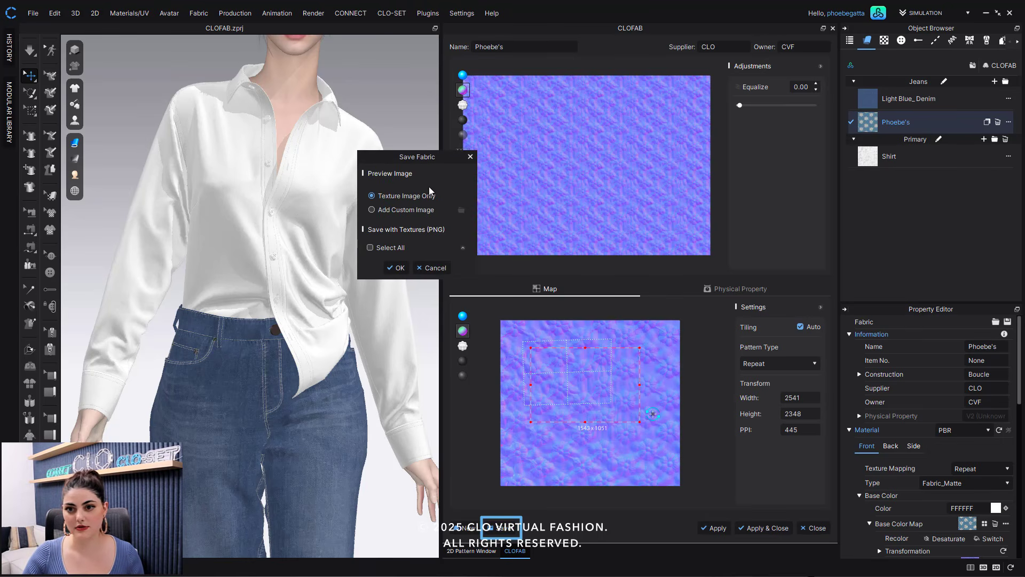
pyautogui.click(377, 247)
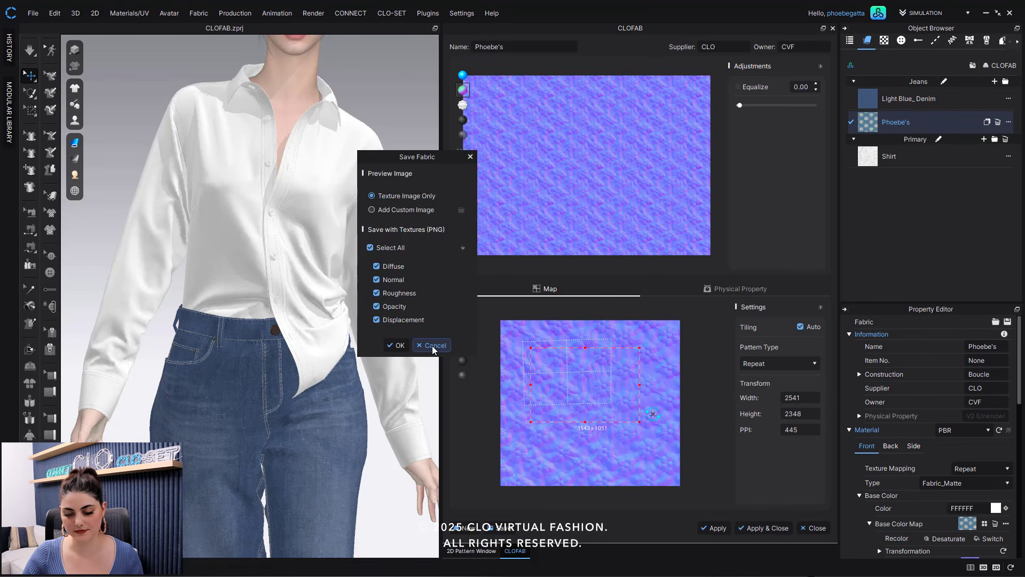
pyautogui.click(399, 210)
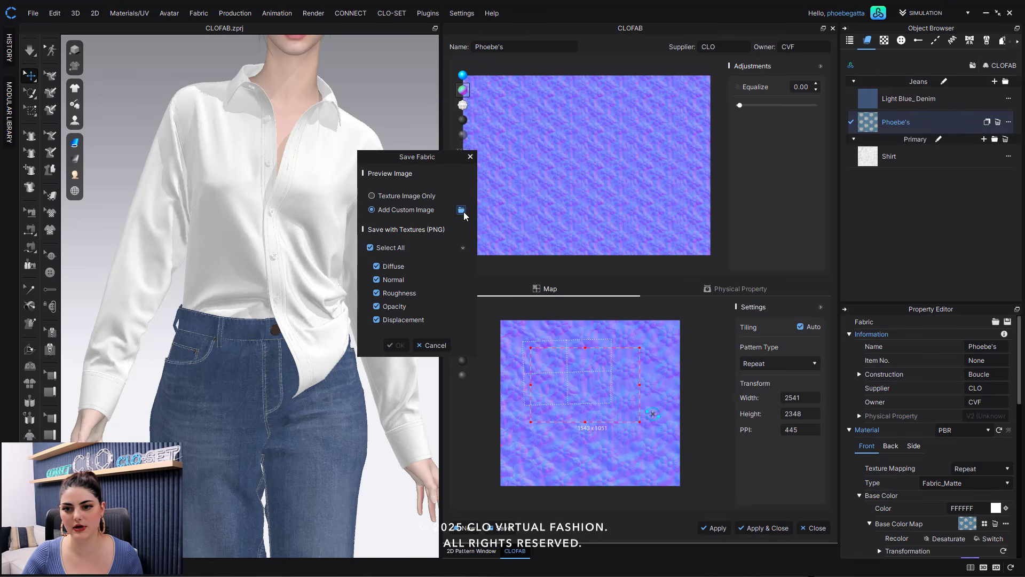
pyautogui.click(462, 210)
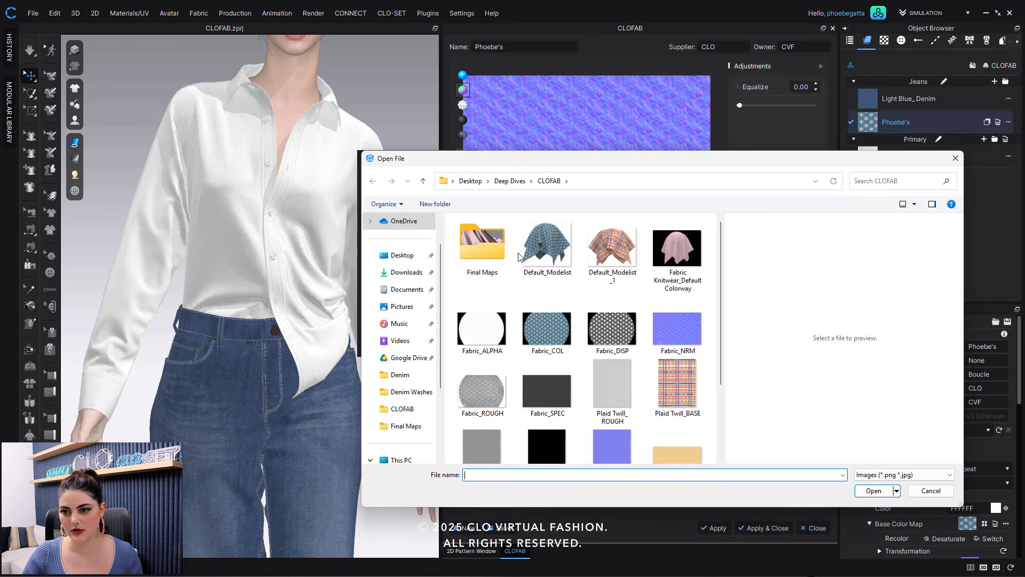
pyautogui.click(545, 246)
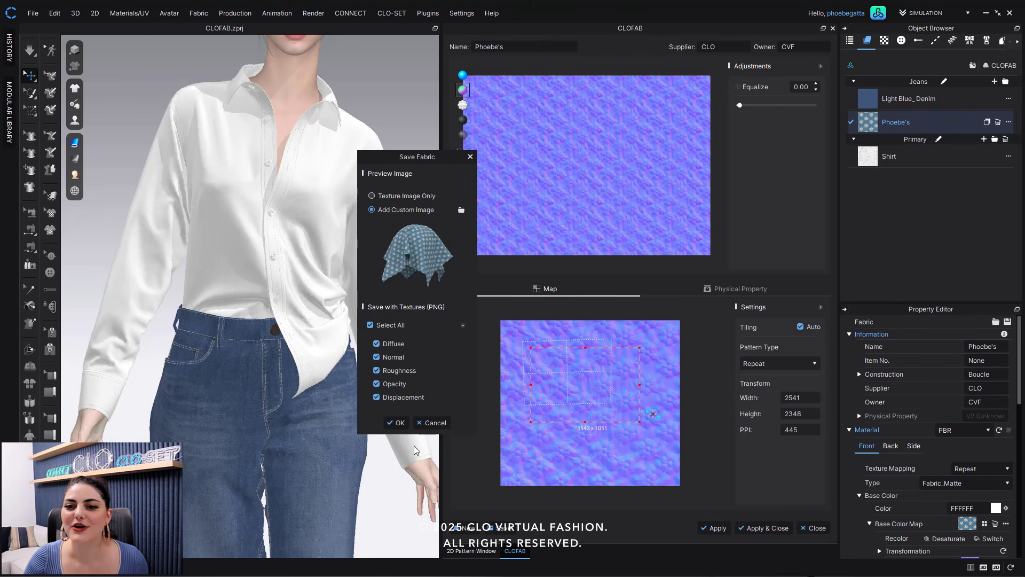
pyautogui.click(397, 423)
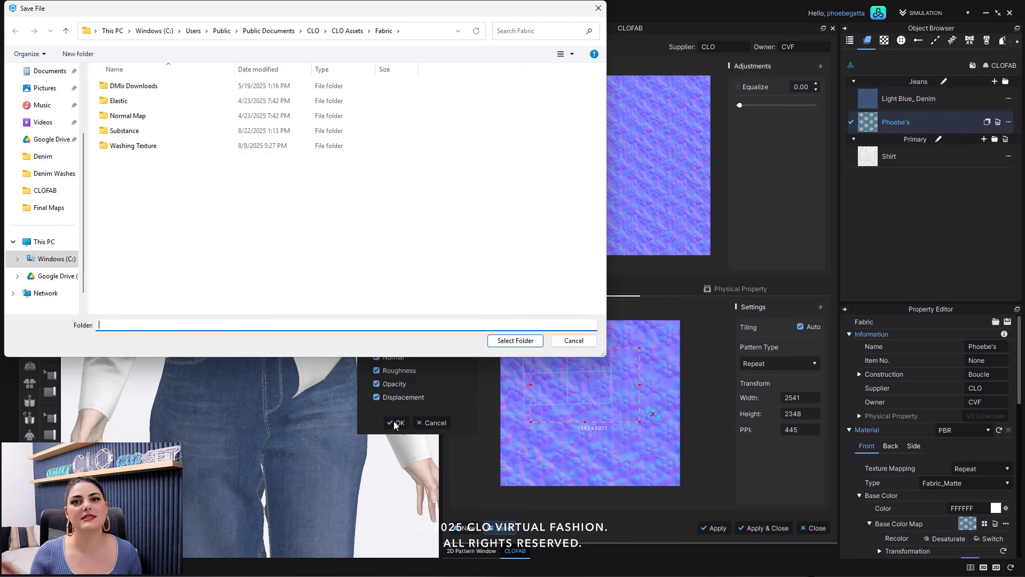
pyautogui.click(45, 190)
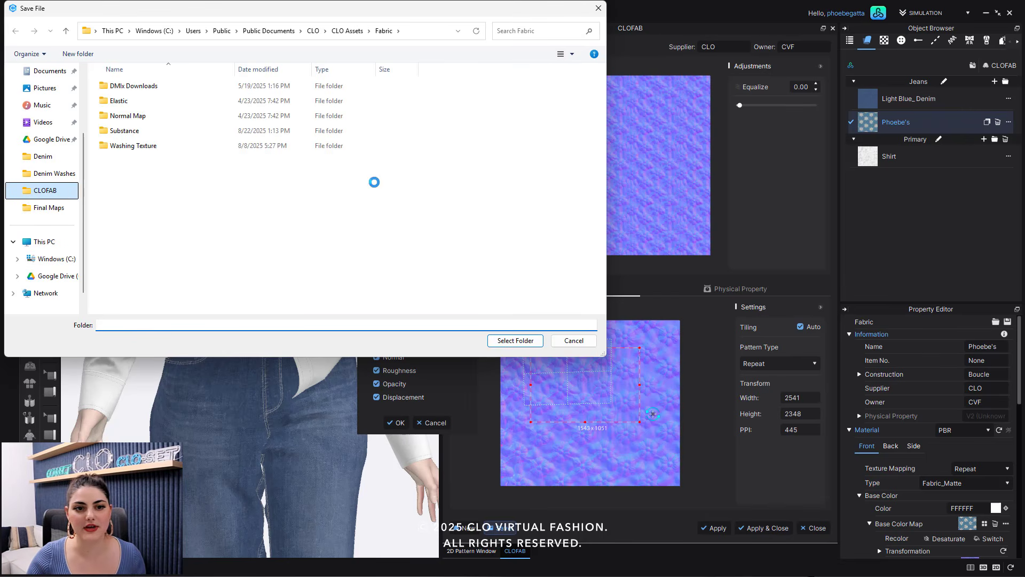
pyautogui.click(514, 340)
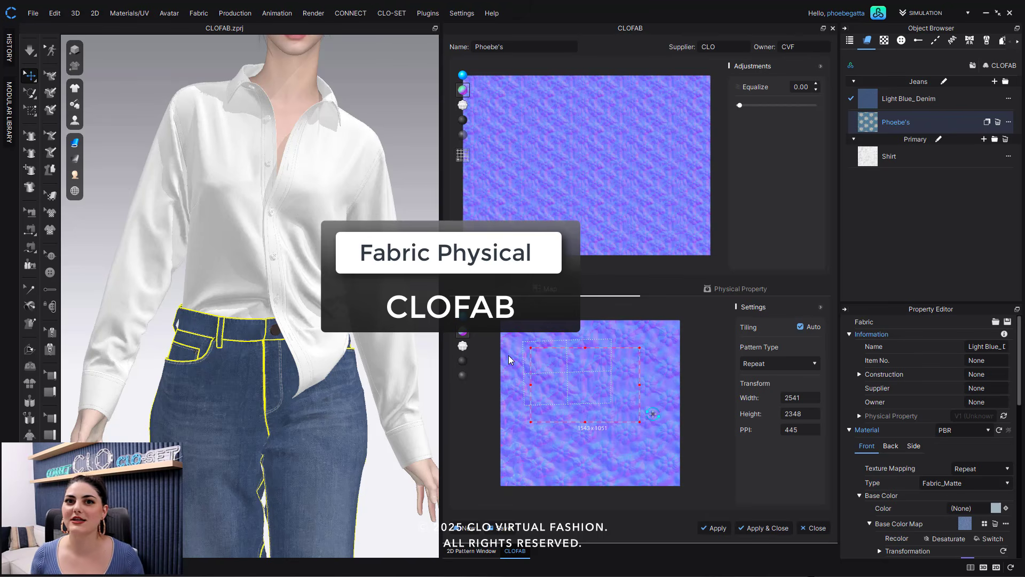
# - Set the fabric's physical fabric type to Plain and its composition to Cotton and Spandex / Elastane
pyautogui.click(731, 289)
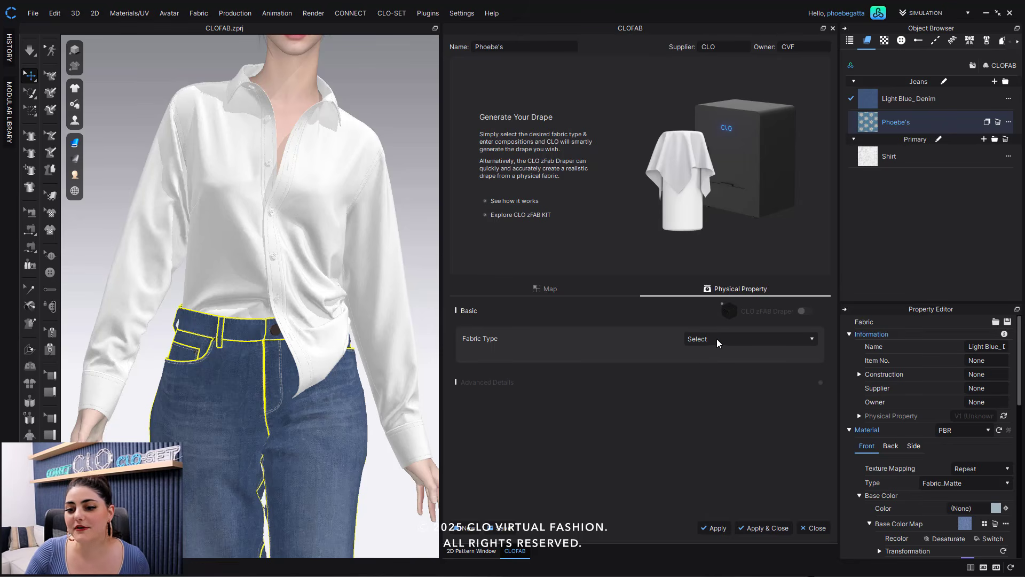
pyautogui.click(733, 340)
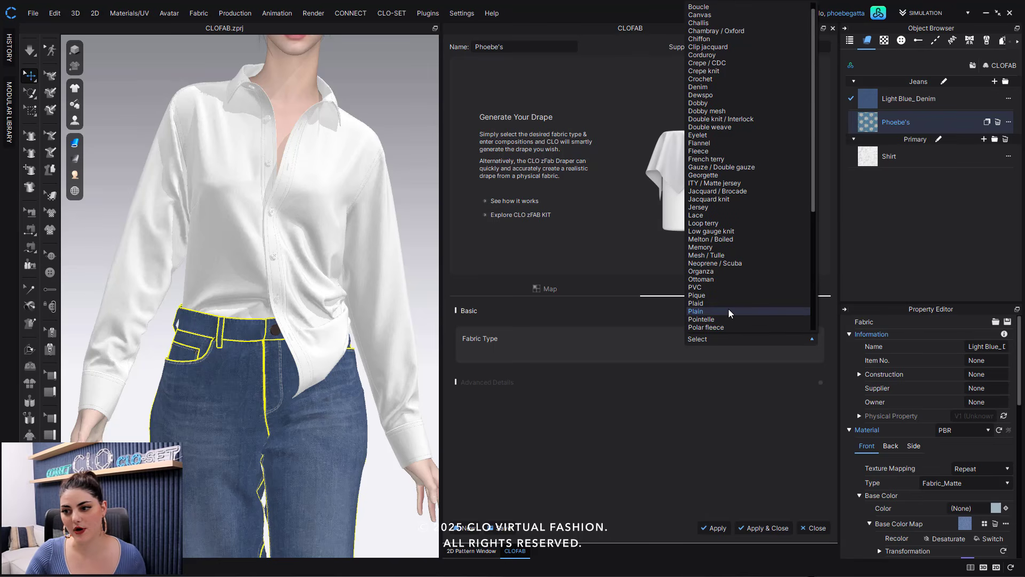
pyautogui.click(729, 309)
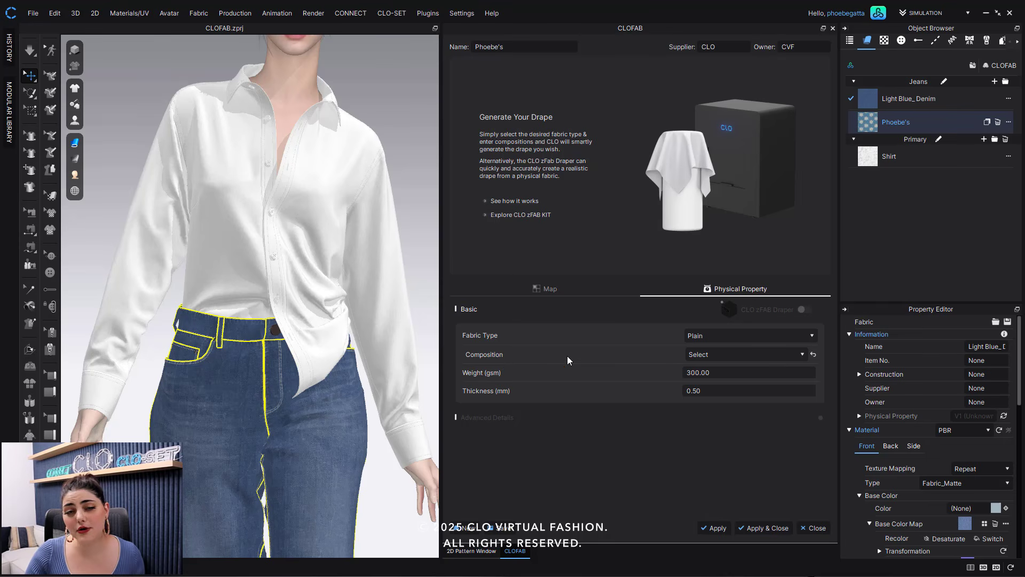
pyautogui.click(745, 354)
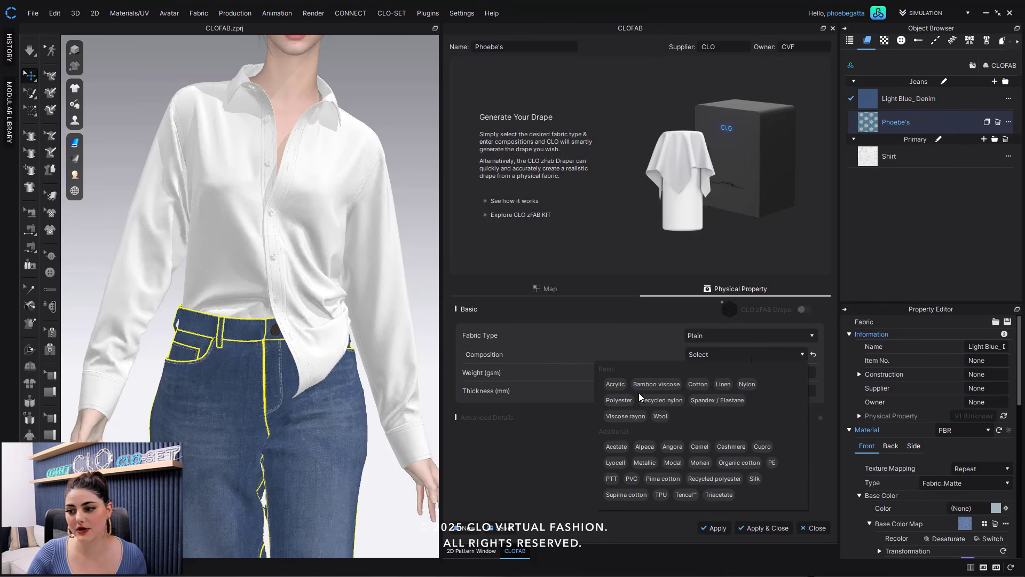
pyautogui.click(698, 383)
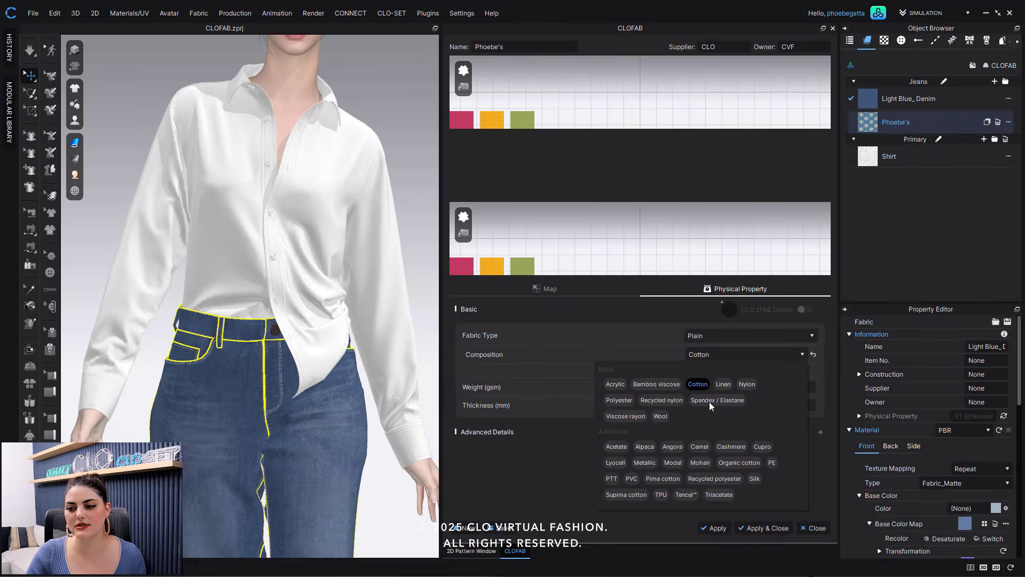
pyautogui.click(628, 337)
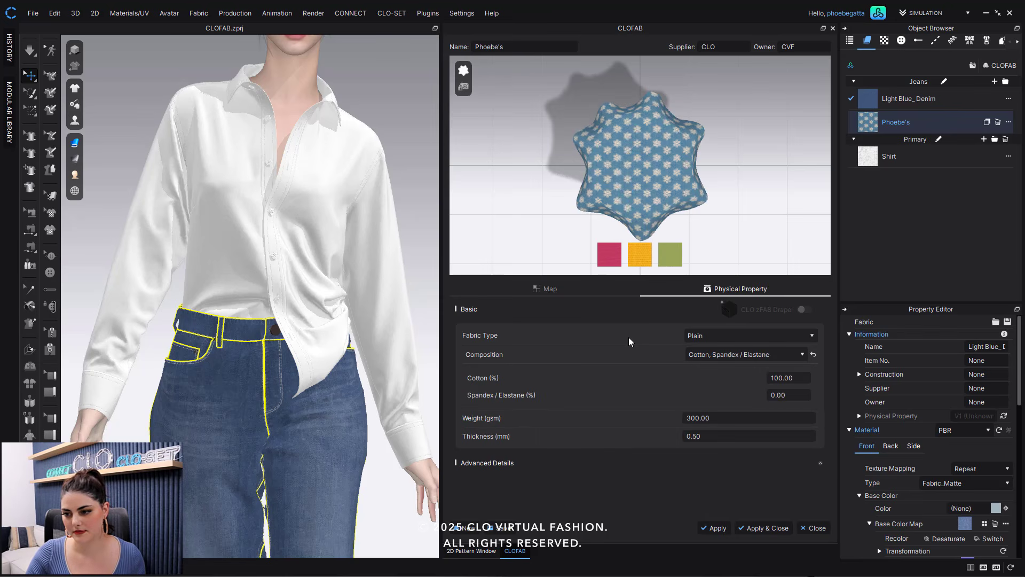
# - Set the composition to 95% cotton and the weight to 165 gsm
pyautogui.doubleClick(780, 378)
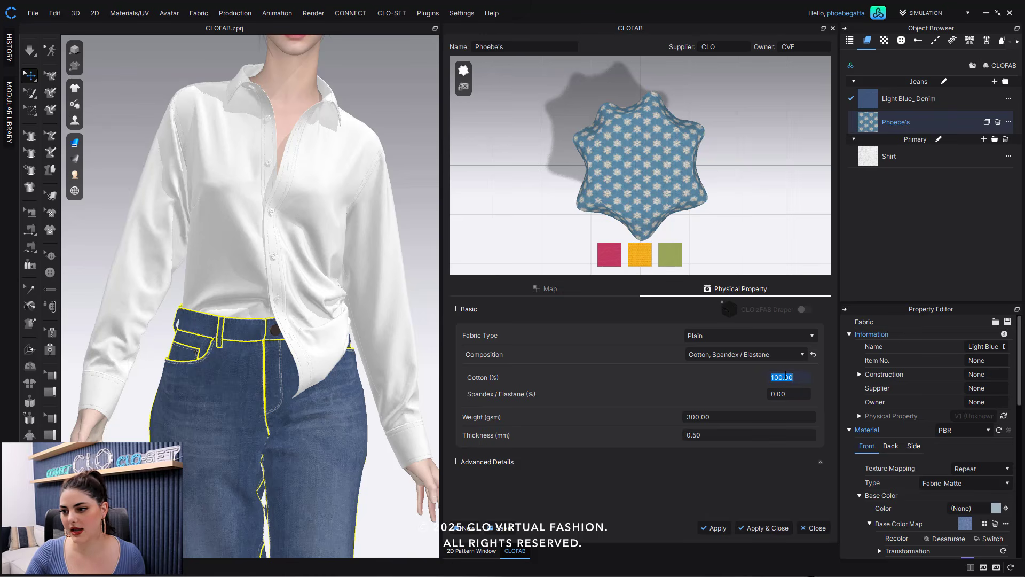
pyautogui.write('95')
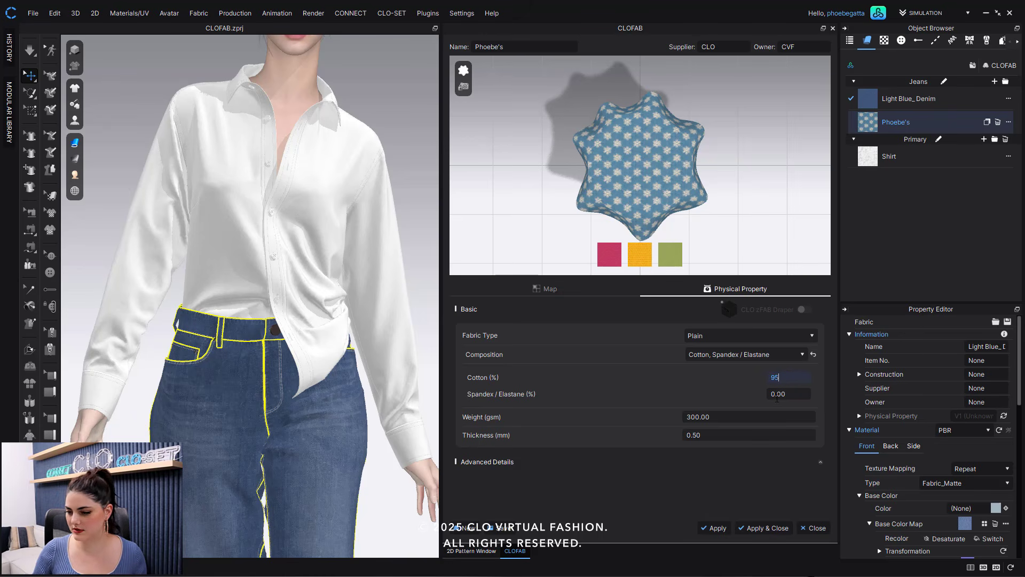
pyautogui.press('Tab')
pyautogui.click(667, 399)
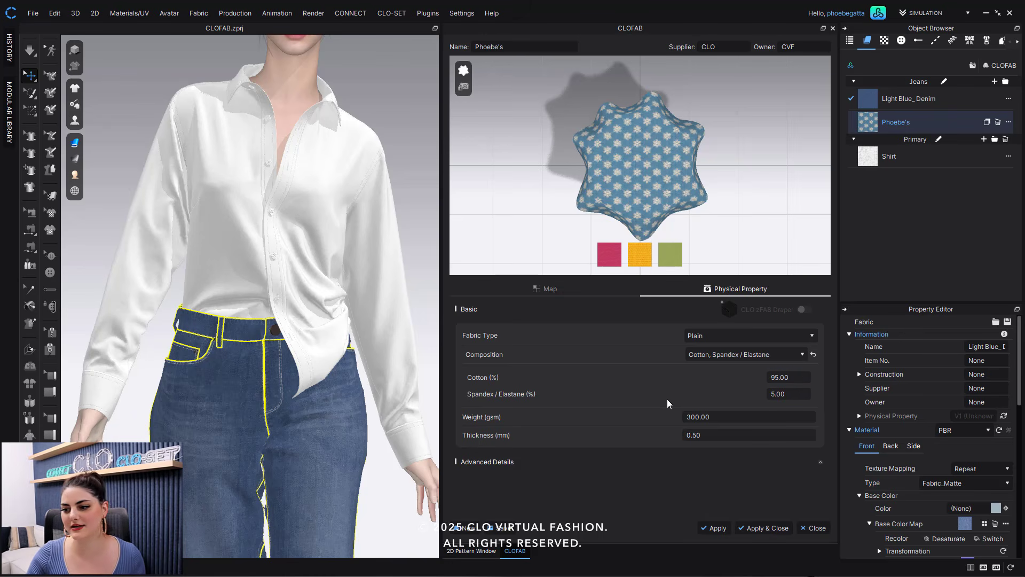
pyautogui.click(728, 416)
pyautogui.doubleClick(727, 416)
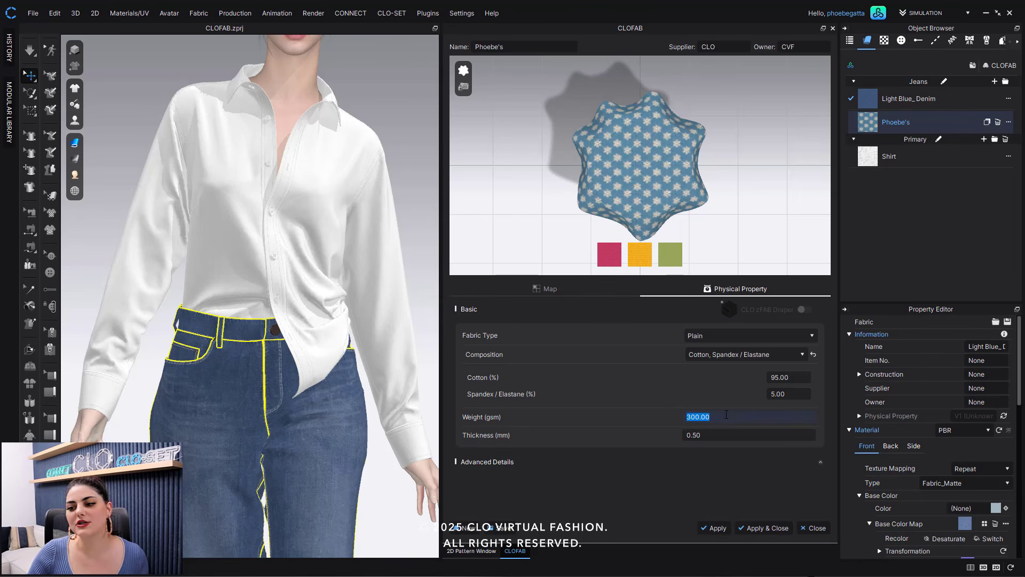
pyautogui.write('165')
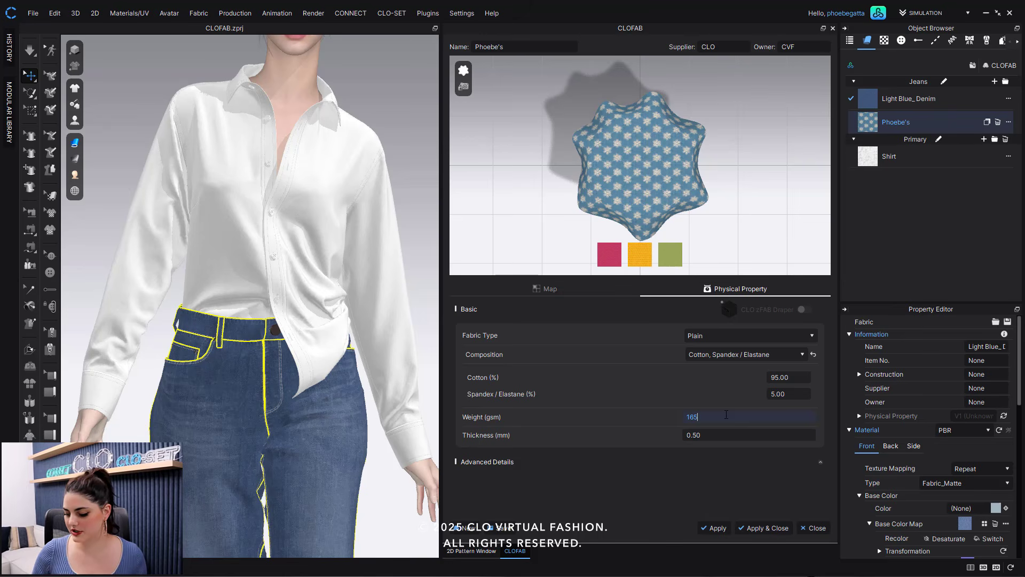
pyautogui.press('Return')
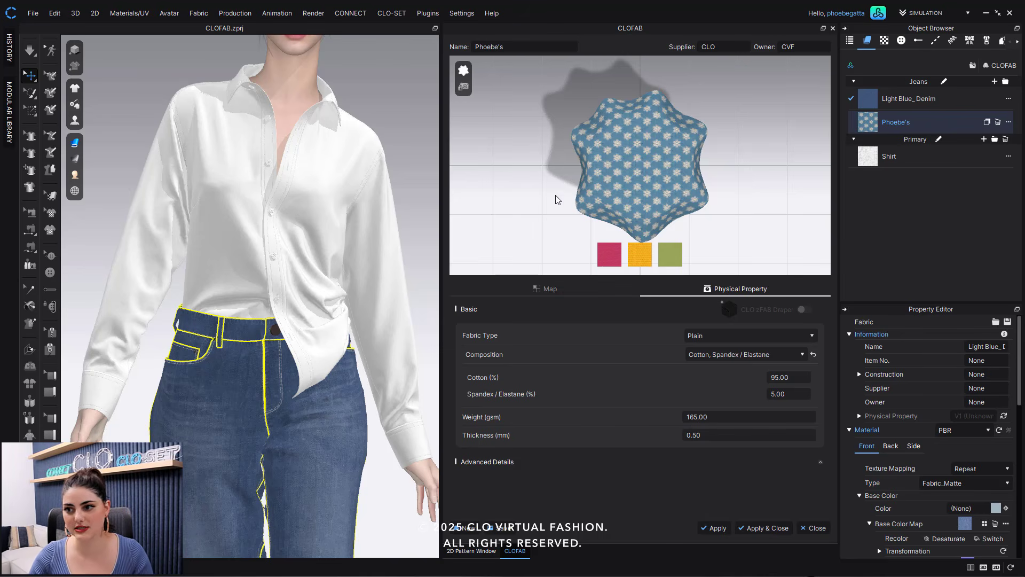
# - Set the fabric weight to 300 gsm
pyautogui.click(717, 417)
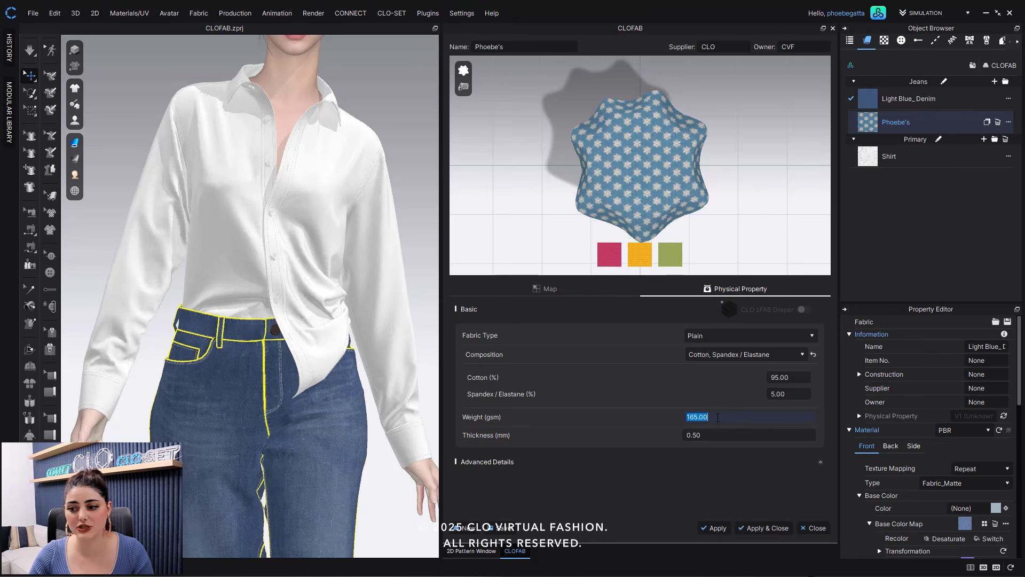
pyautogui.write('300')
pyautogui.press('Return')
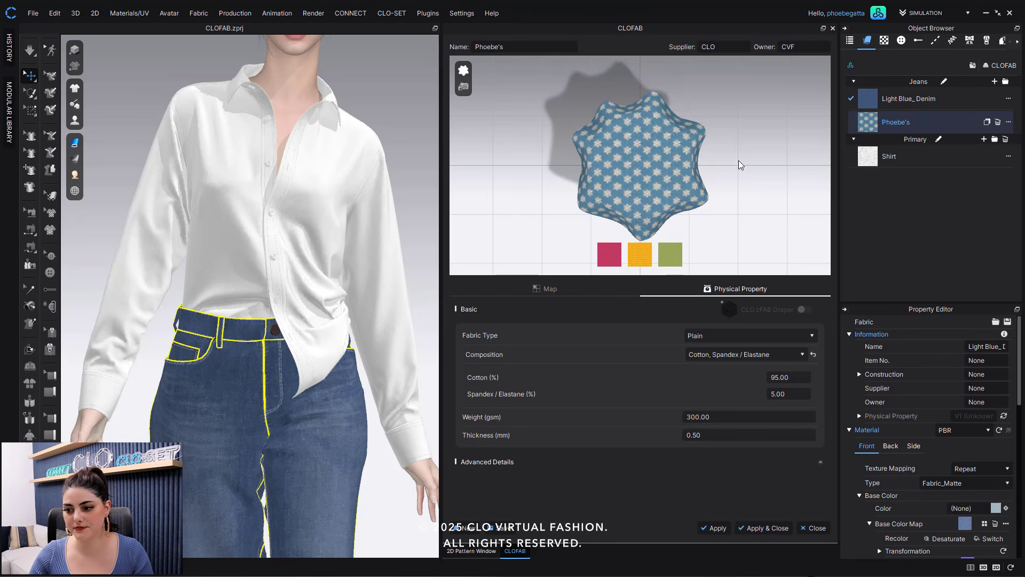
# - Set the fabric weight back to 165 gsm
pyautogui.click(717, 419)
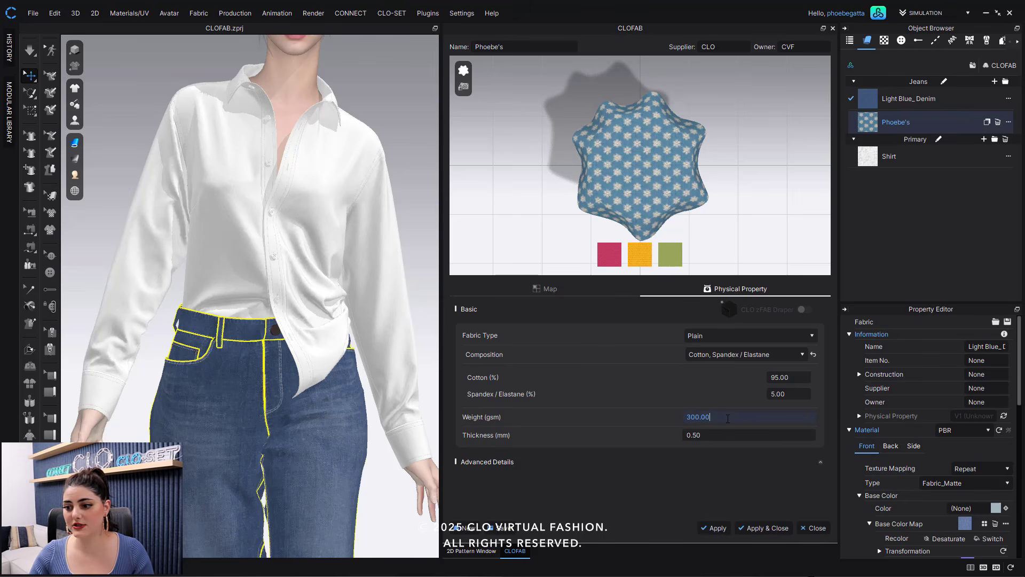
pyautogui.doubleClick(728, 419)
pyautogui.click(728, 419)
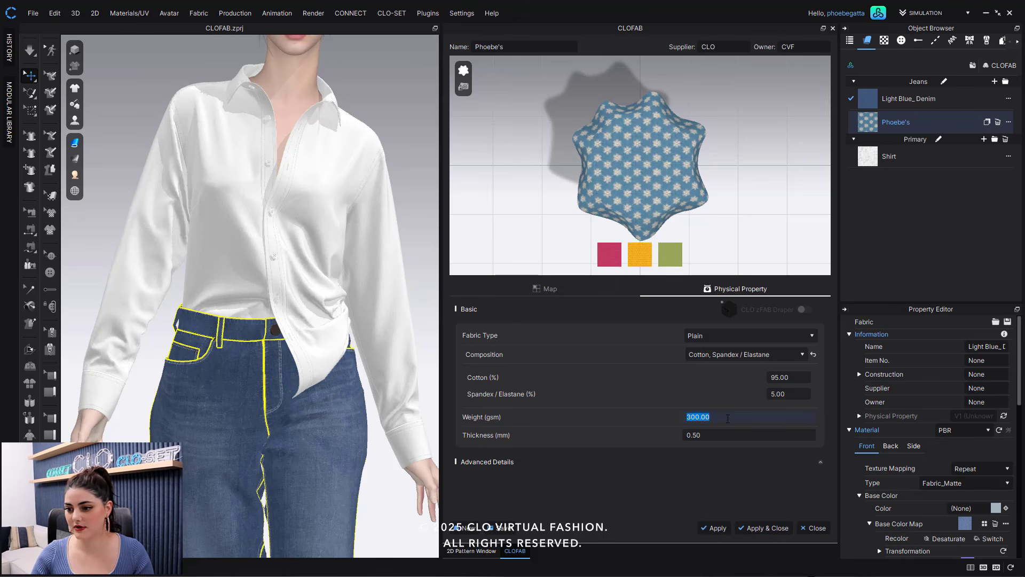
pyautogui.write('165')
pyautogui.press('Return')
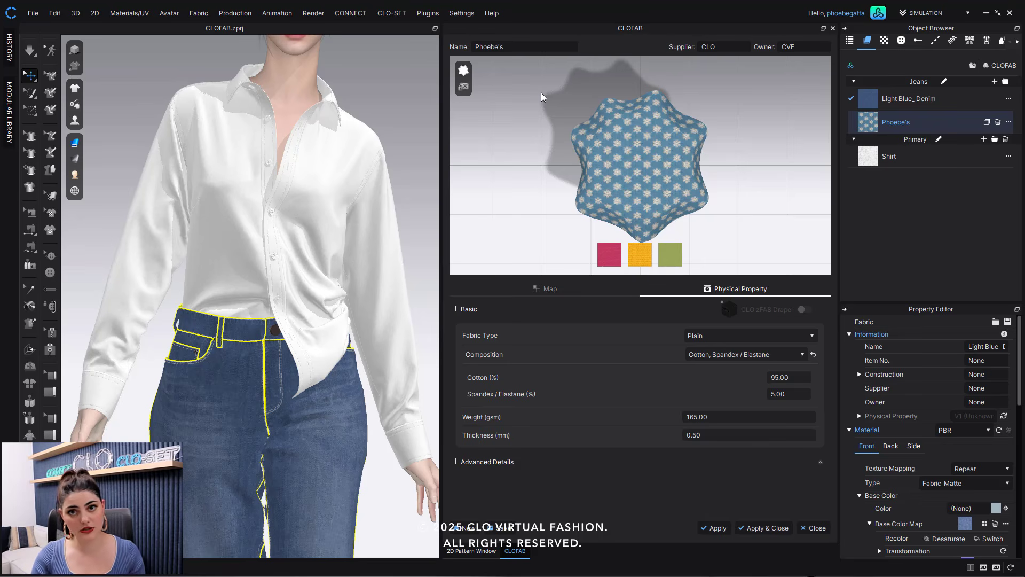
# - Preview the fabric on the Square - Cylinder, Cape and Circle - Cylinder model types and orbit the preview
pyautogui.click(464, 86)
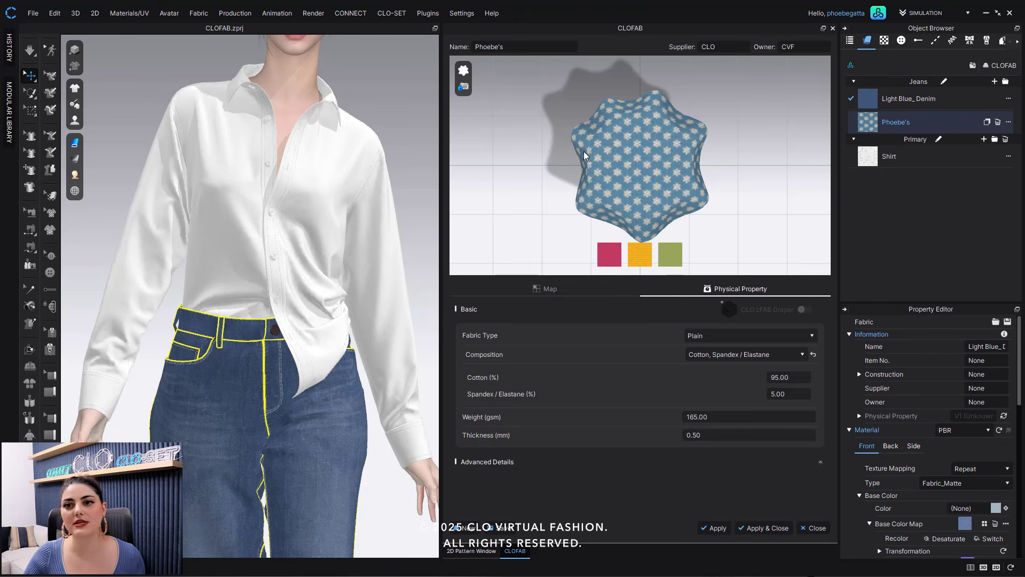
pyautogui.click(464, 71)
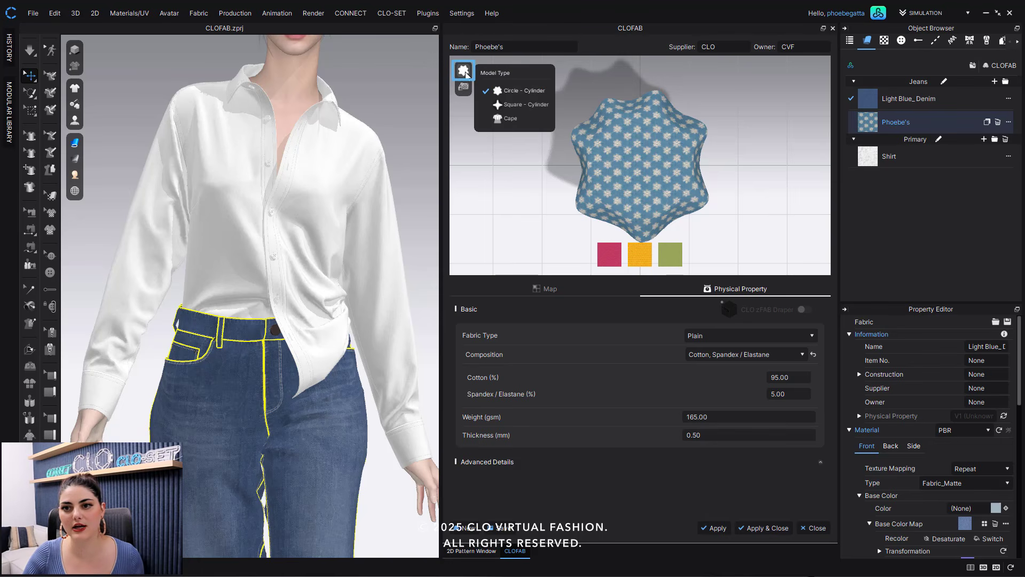
pyautogui.click(511, 106)
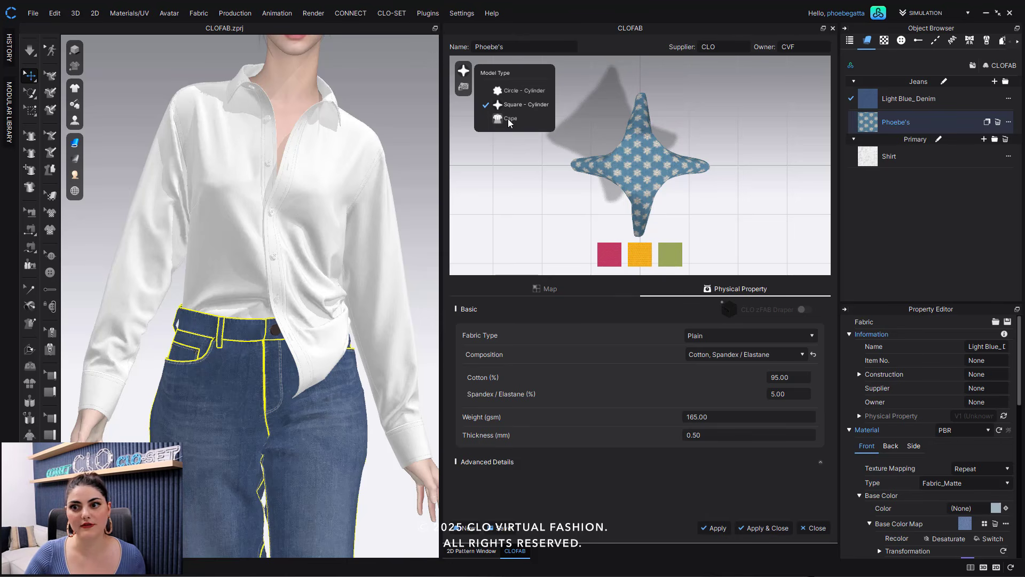
pyautogui.click(510, 119)
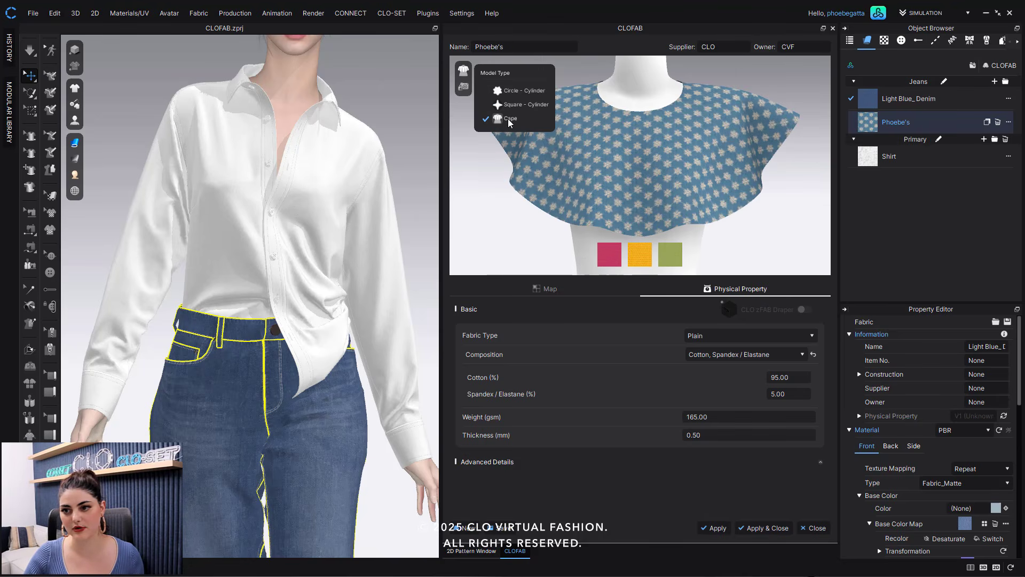
pyautogui.click(510, 91)
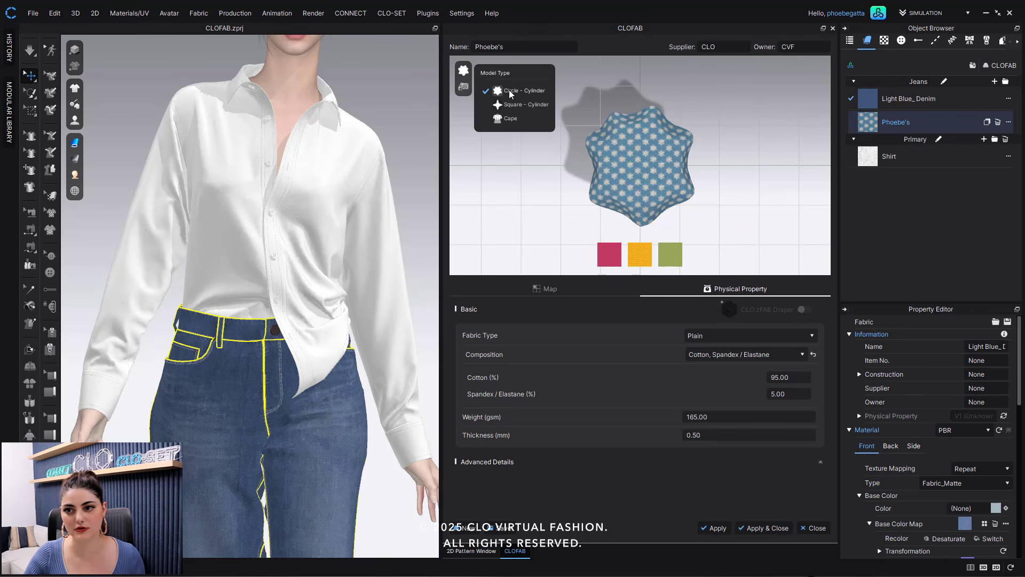
pyautogui.click(463, 72)
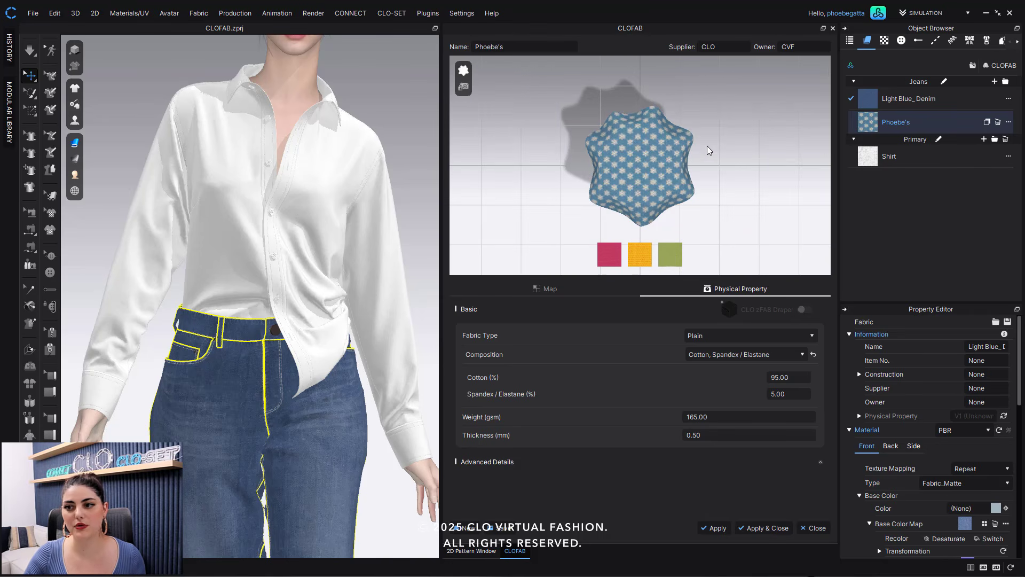
pyautogui.moveTo(708, 121)
pyautogui.mouseDown(button='right')
pyautogui.moveTo(707, 184)
pyautogui.moveTo(716, 178)
pyautogui.moveTo(708, 104)
pyautogui.mouseUp(button='right')
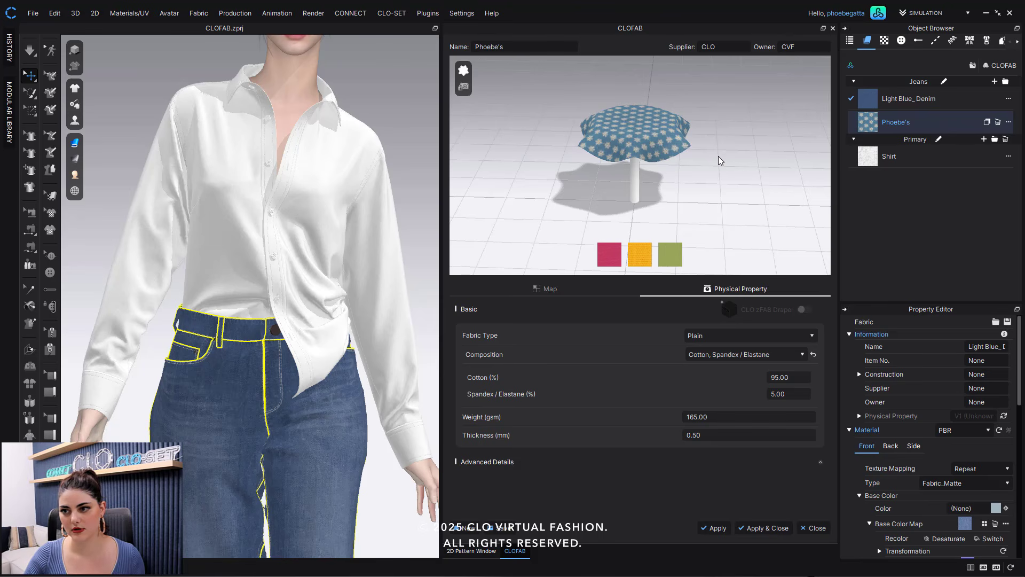
pyautogui.moveTo(719, 156)
pyautogui.mouseDown(button='right')
pyautogui.moveTo(721, 178)
pyautogui.moveTo(710, 111)
pyautogui.moveTo(707, 210)
pyautogui.moveTo(711, 162)
pyautogui.mouseUp(button='right')
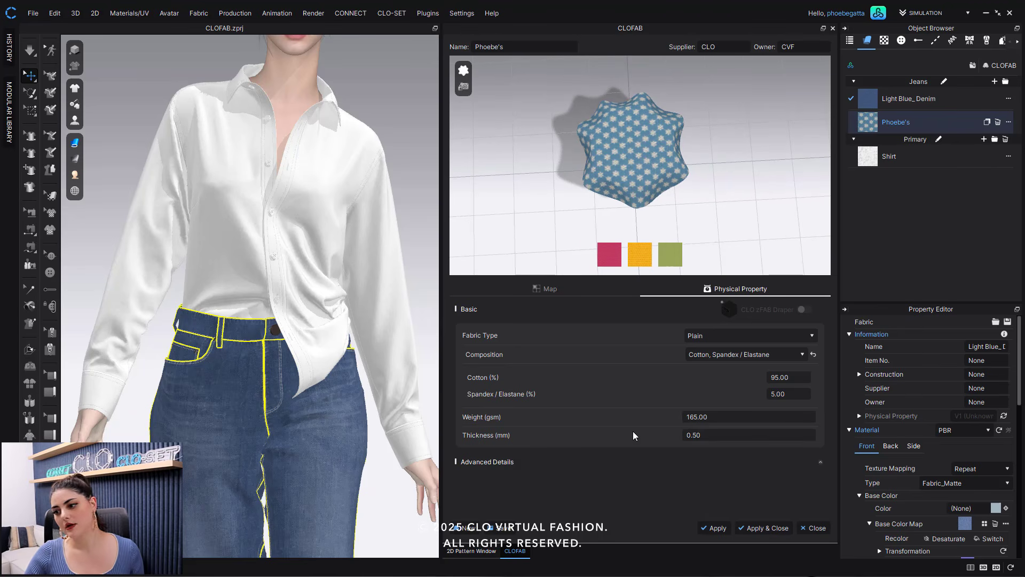
# - Set the fabric thickness to 1.03 mm
pyautogui.doubleClick(713, 433)
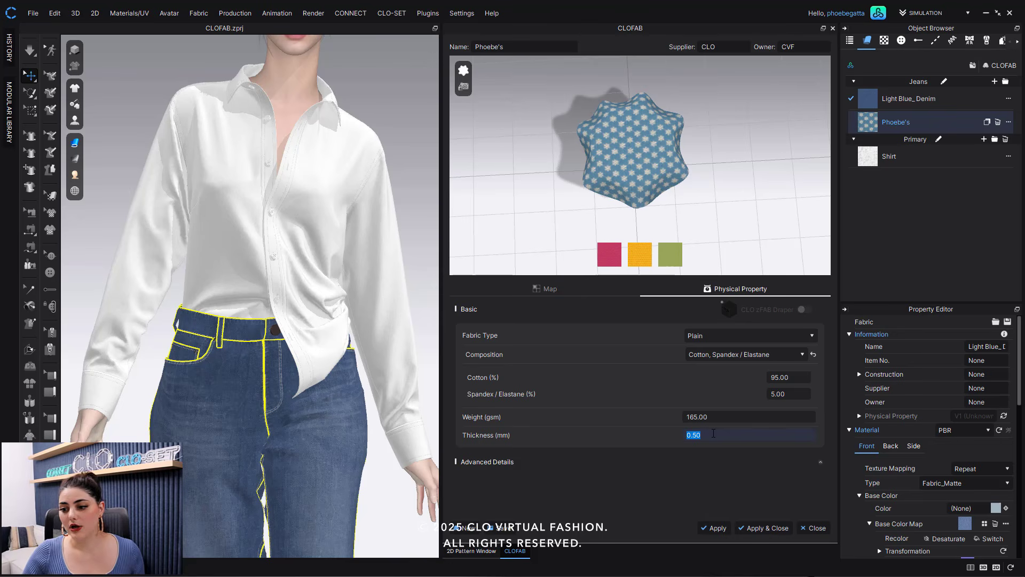
pyautogui.press('BackSpace')
pyautogui.write('1.3')
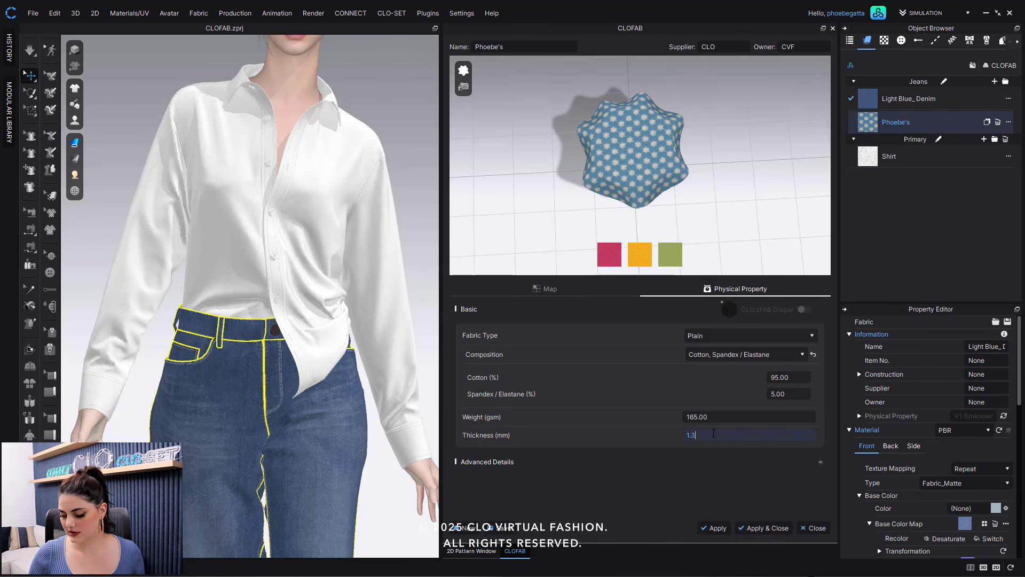
pyautogui.press('Return')
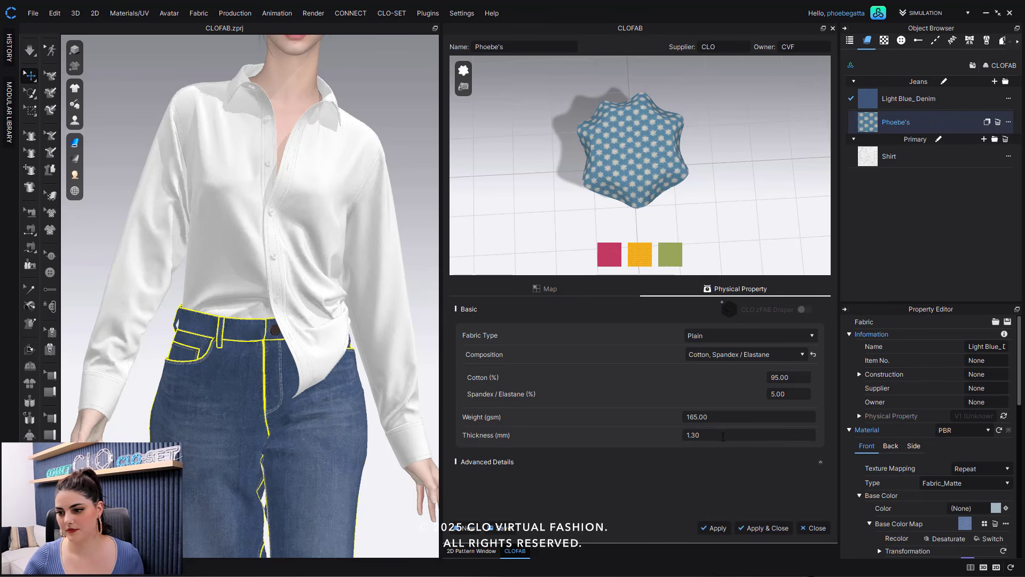
pyautogui.doubleClick(723, 436)
pyautogui.write('1.03')
pyautogui.press('Return')
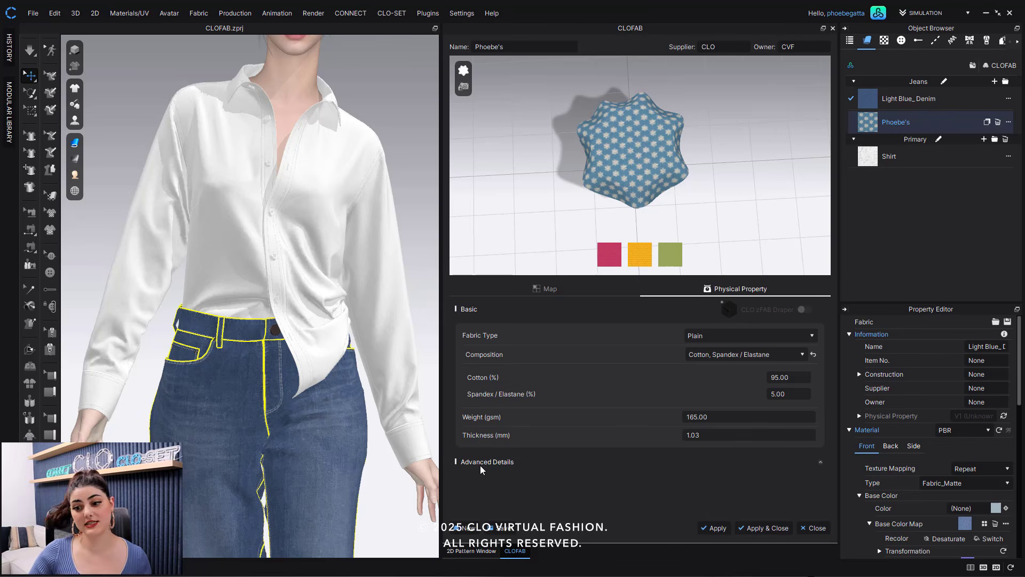
# - Expand the Advanced Details and set Stretch-Warp to 44
pyautogui.click(822, 464)
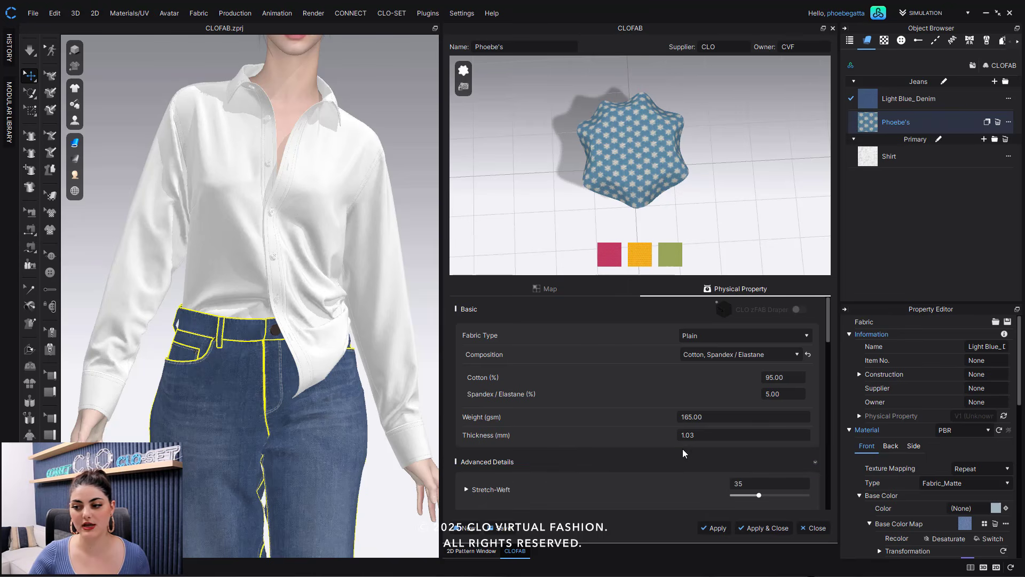
pyautogui.scroll(-5, 681, 453)
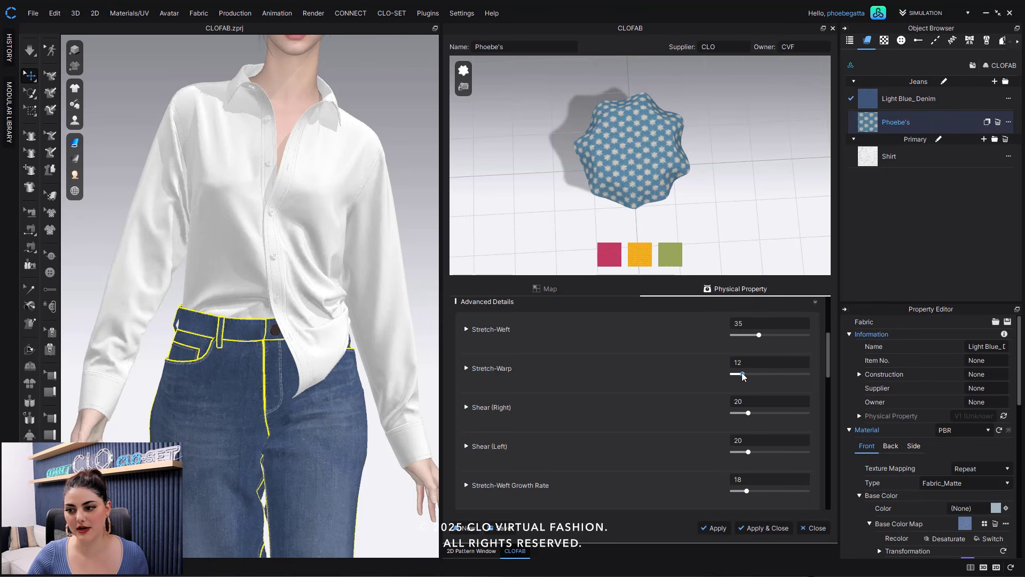
pyautogui.click(766, 374)
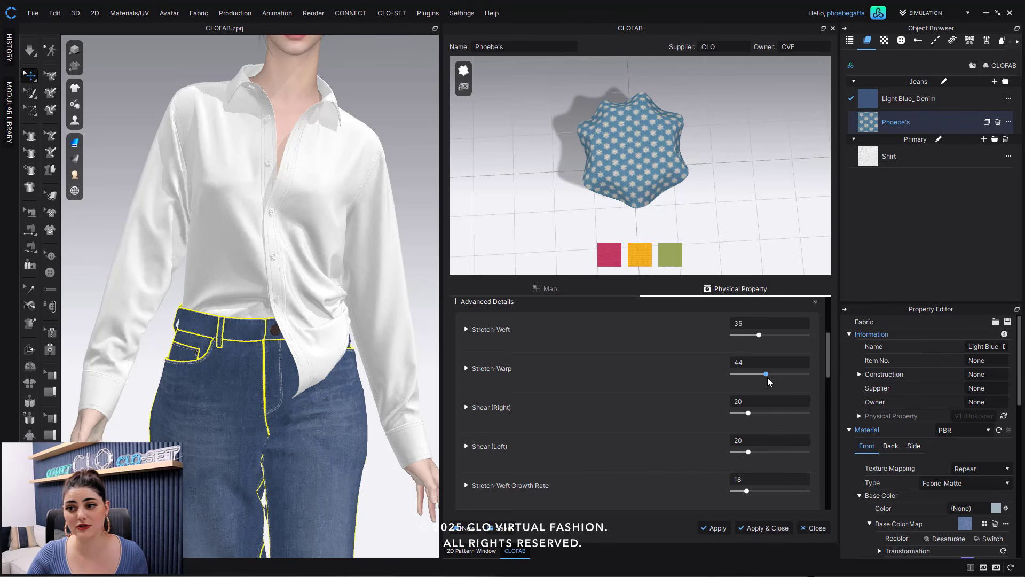
# - Set Shear (Left) to 22 in the Advanced Details
pyautogui.scroll(5, 755, 367)
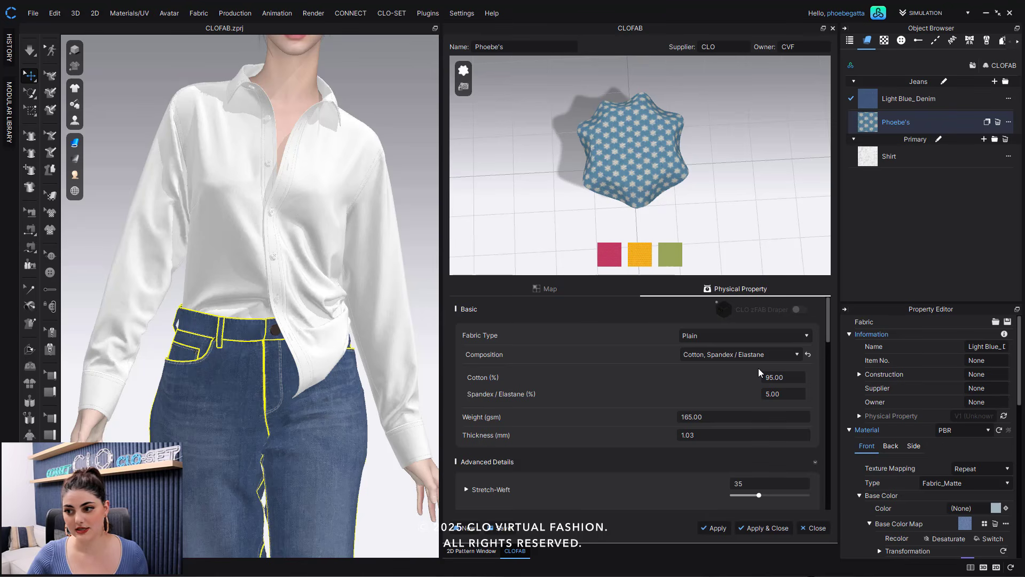
pyautogui.scroll(-5, 722, 392)
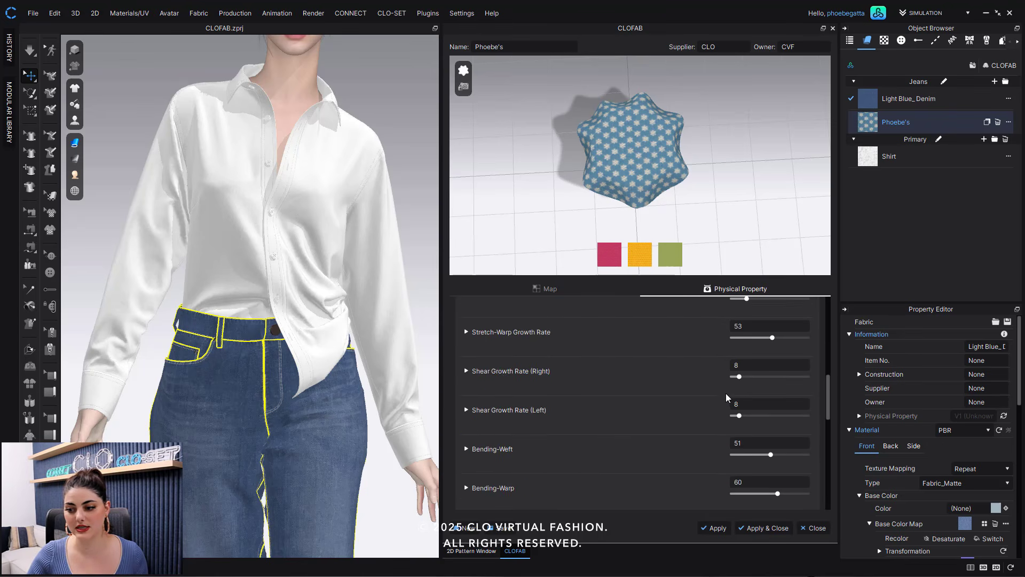
pyautogui.scroll(5, 728, 396)
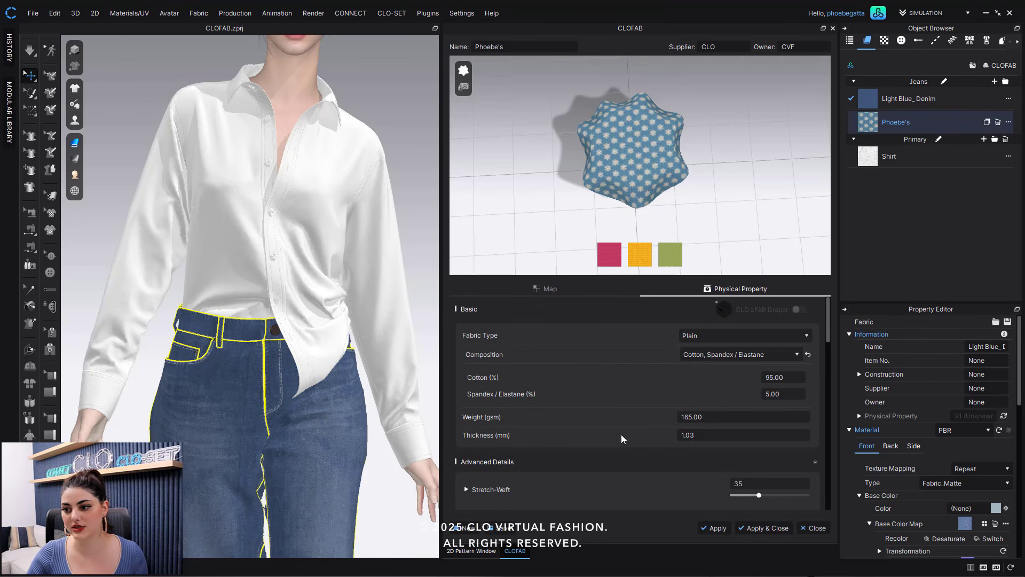
pyautogui.scroll(-2, 727, 415)
pyautogui.scroll(2, 729, 415)
pyautogui.scroll(-5, 733, 416)
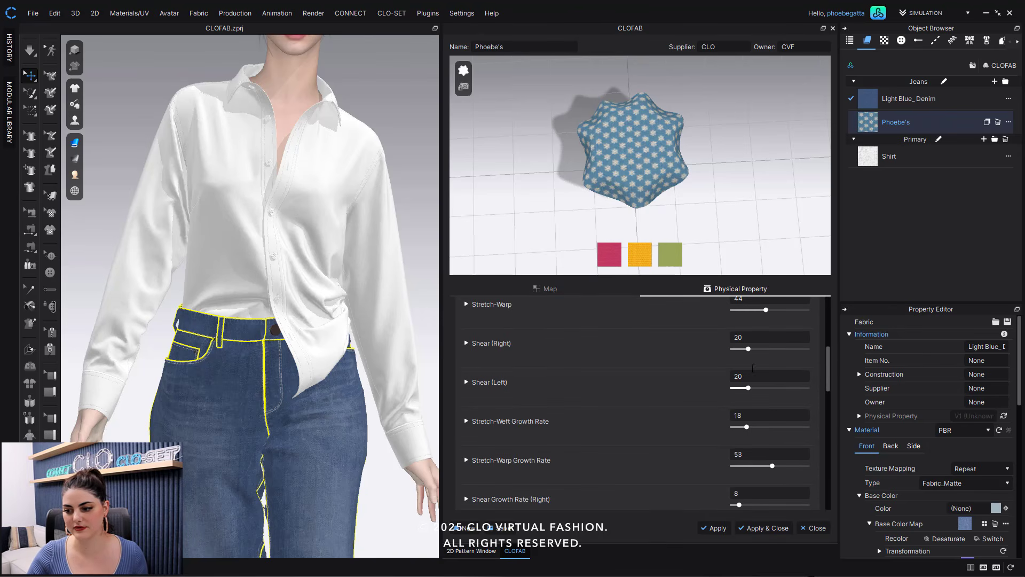
pyautogui.scroll(1, 750, 361)
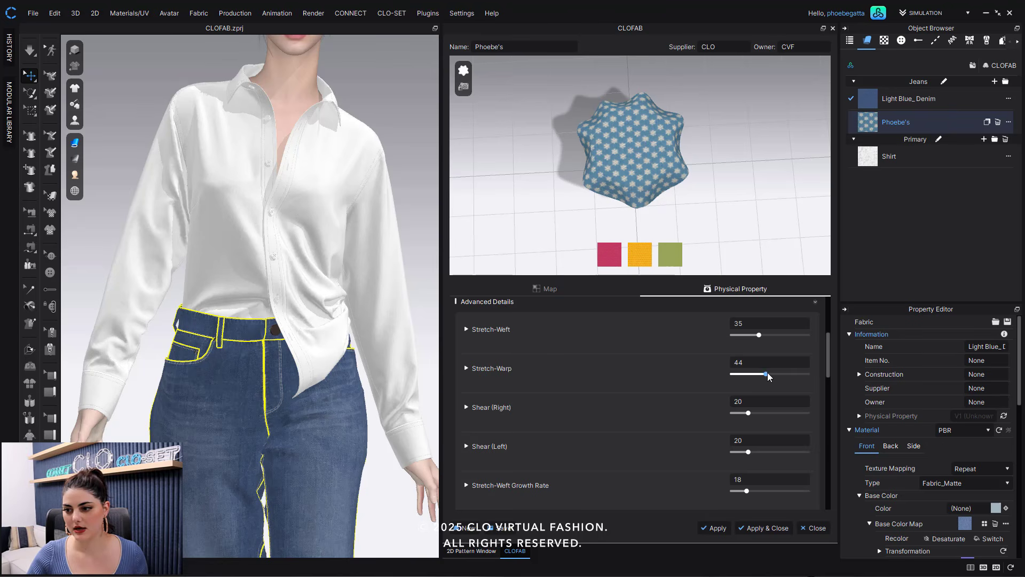
pyautogui.scroll(-1, 725, 402)
pyautogui.moveTo(746, 425)
pyautogui.mouseDown()
pyautogui.moveTo(734, 425)
pyautogui.moveTo(747, 423)
pyautogui.mouseUp()
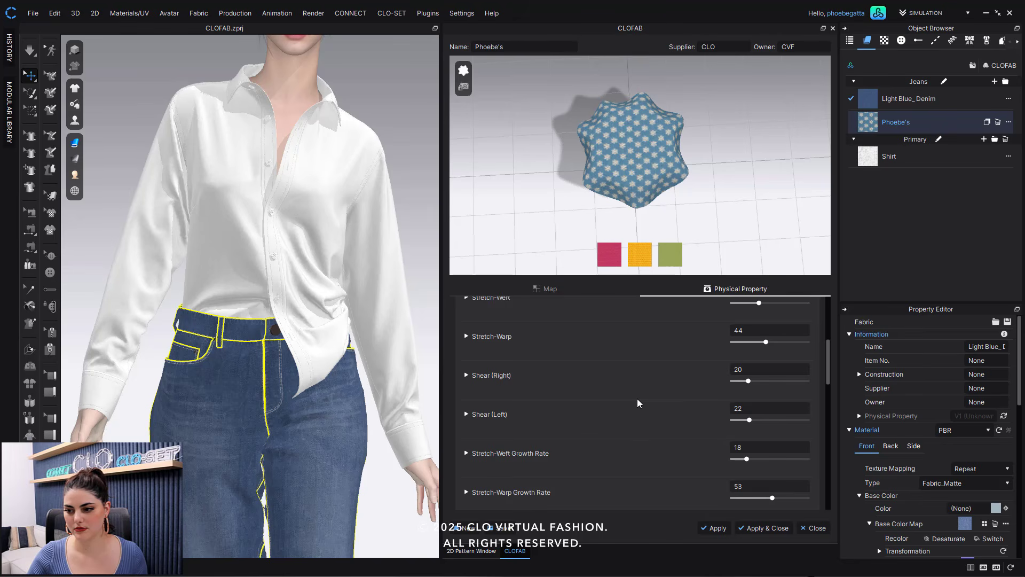
pyautogui.scroll(5, 625, 462)
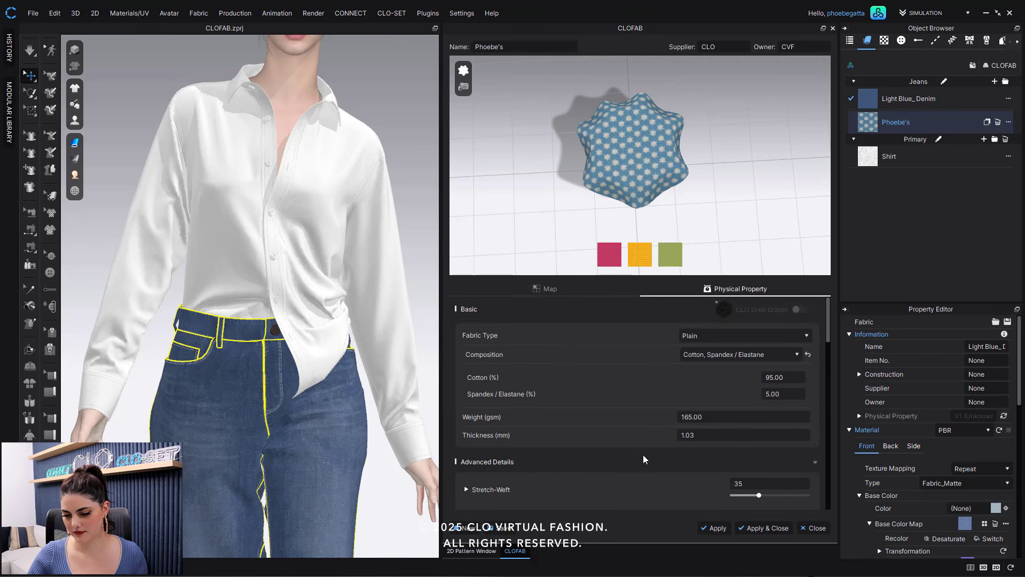
# - Collapse the Advanced Details and preview the fabric in the pink and yellow sample colours
pyautogui.click(816, 430)
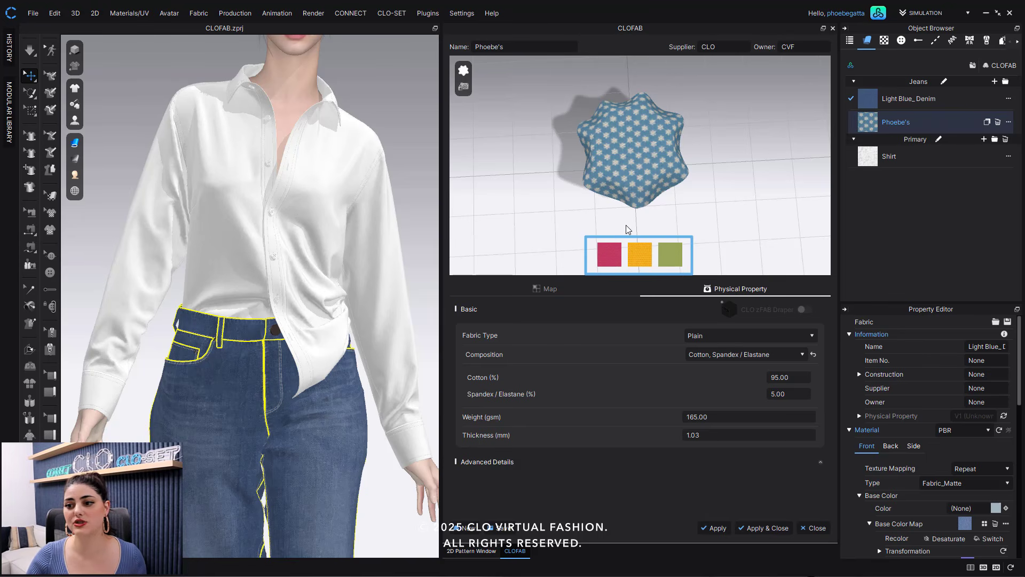
pyautogui.click(614, 258)
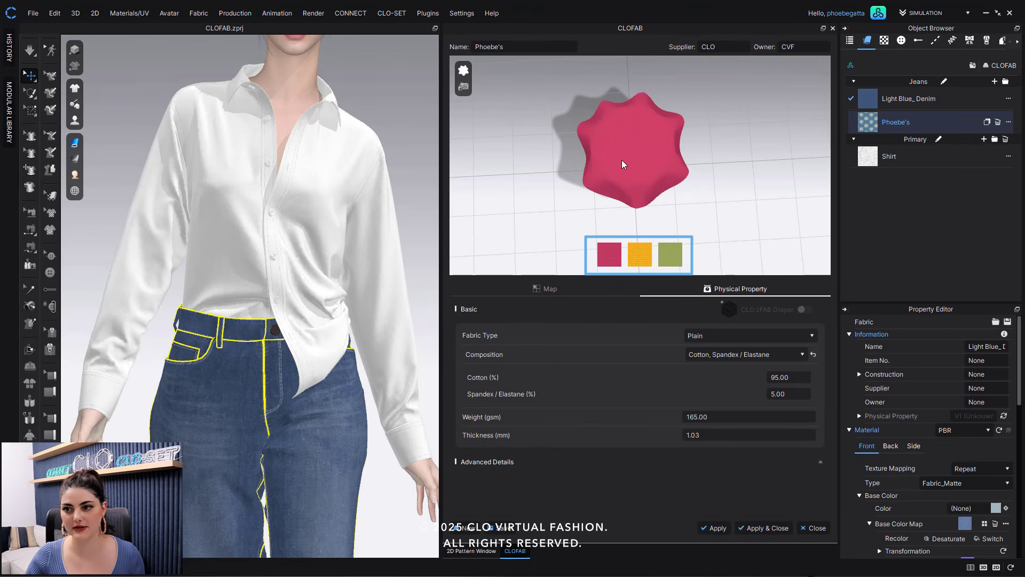
pyautogui.scroll(5, 648, 158)
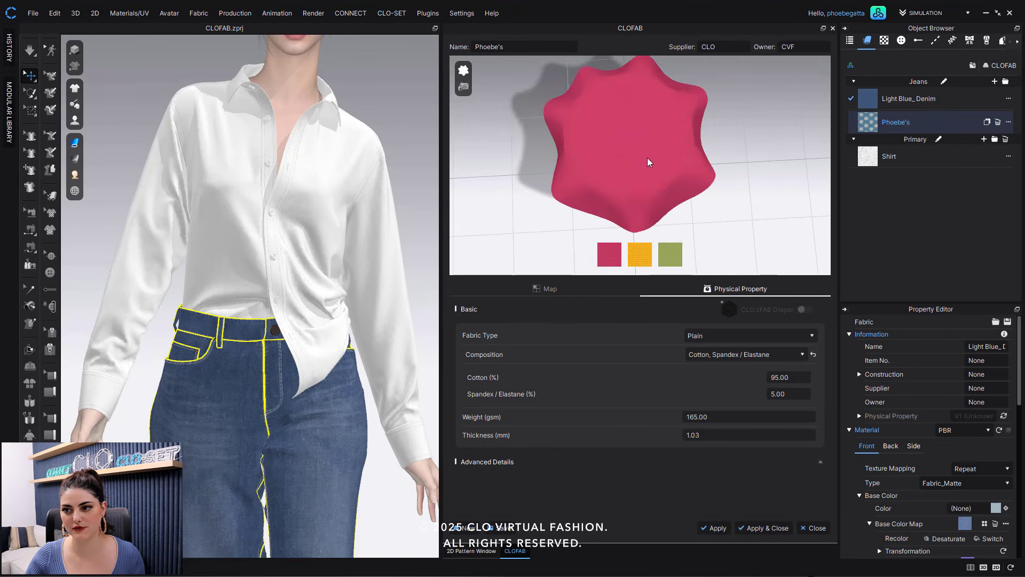
pyautogui.click(645, 253)
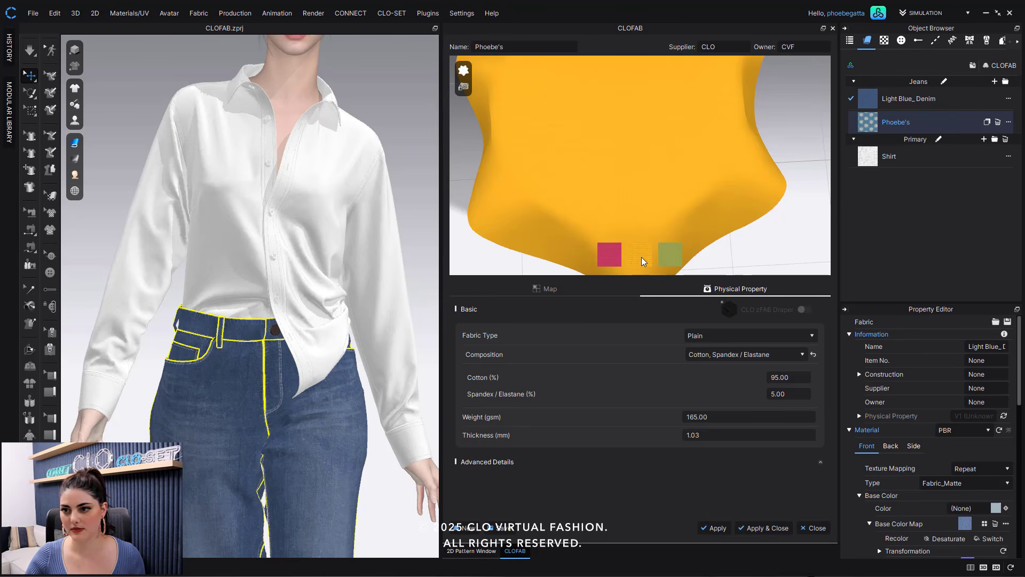
pyautogui.click(642, 258)
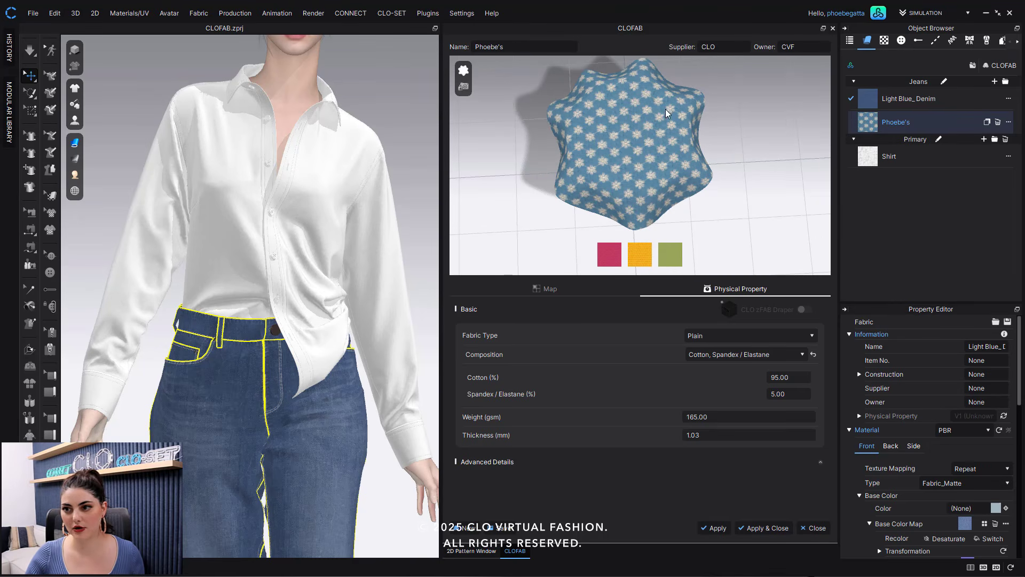
# - Apply the physical properties, select the fabric and expand its Construction information in the property editor
pyautogui.click(713, 528)
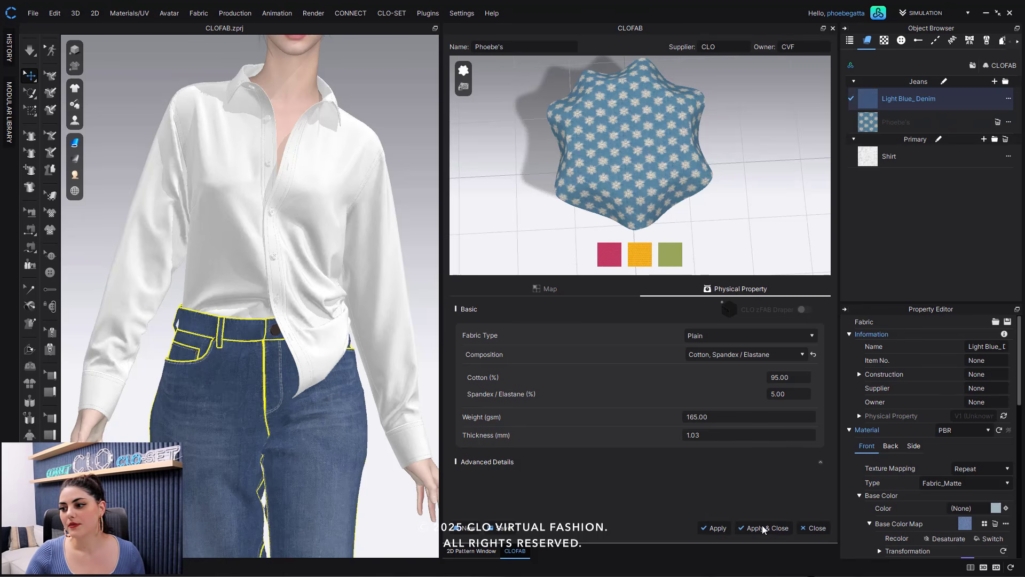
pyautogui.click(932, 123)
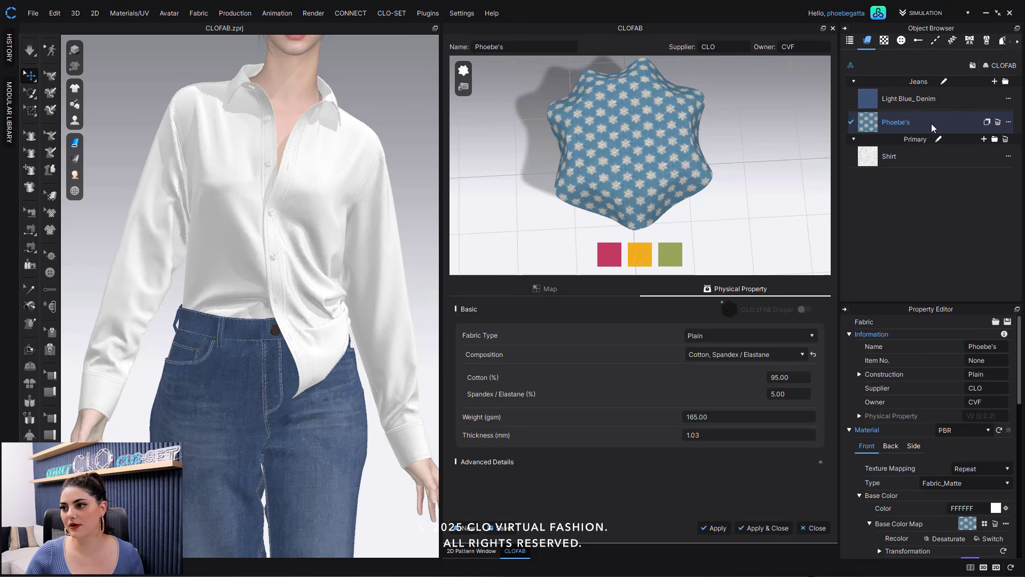
pyautogui.click(859, 374)
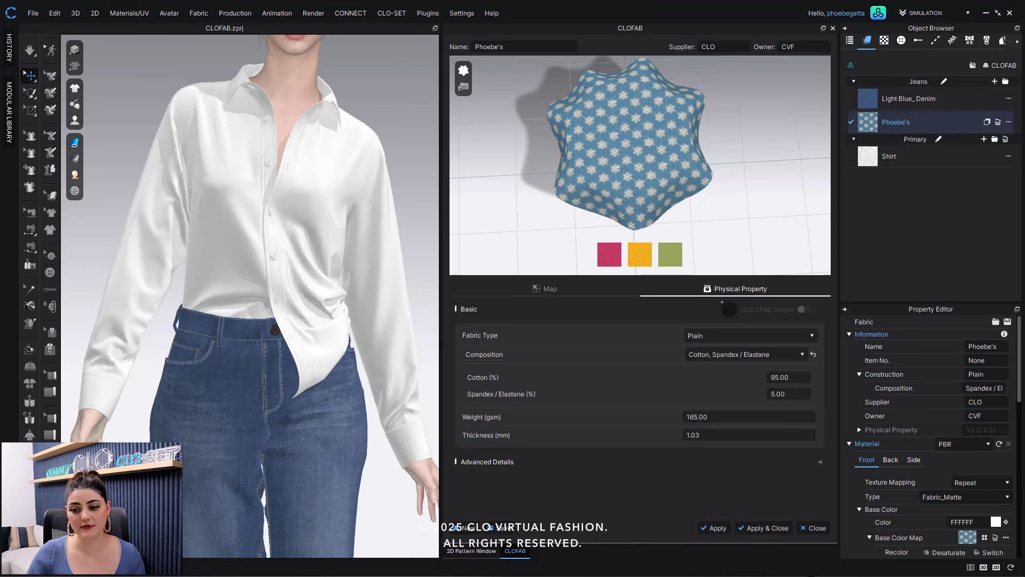
# - Save the fabric with all PNG texture maps included and the Default_Modelist image as its custom preview
pyautogui.moveTo(522, 207); pyautogui.dragTo(470, 190)
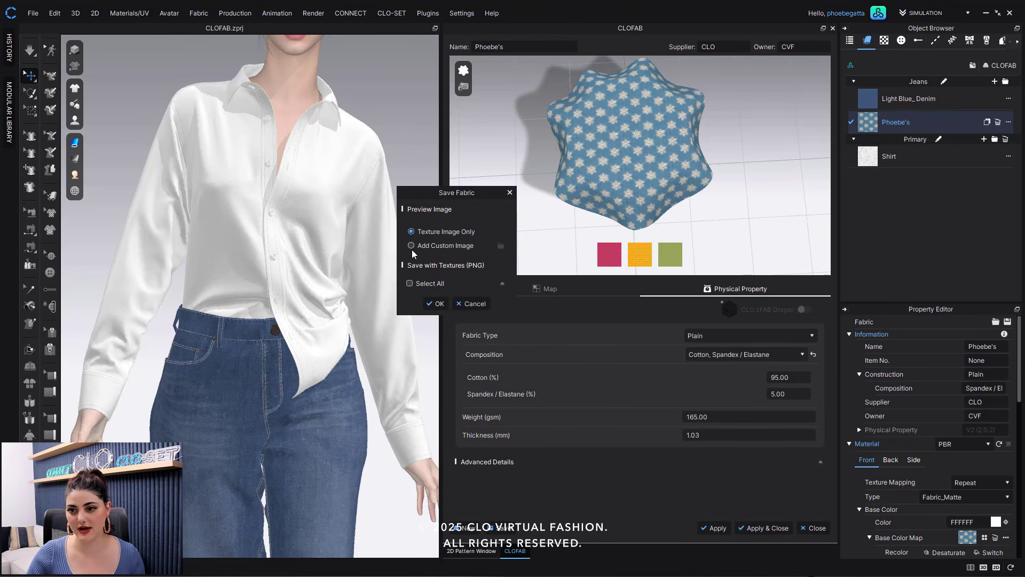
pyautogui.click(409, 283)
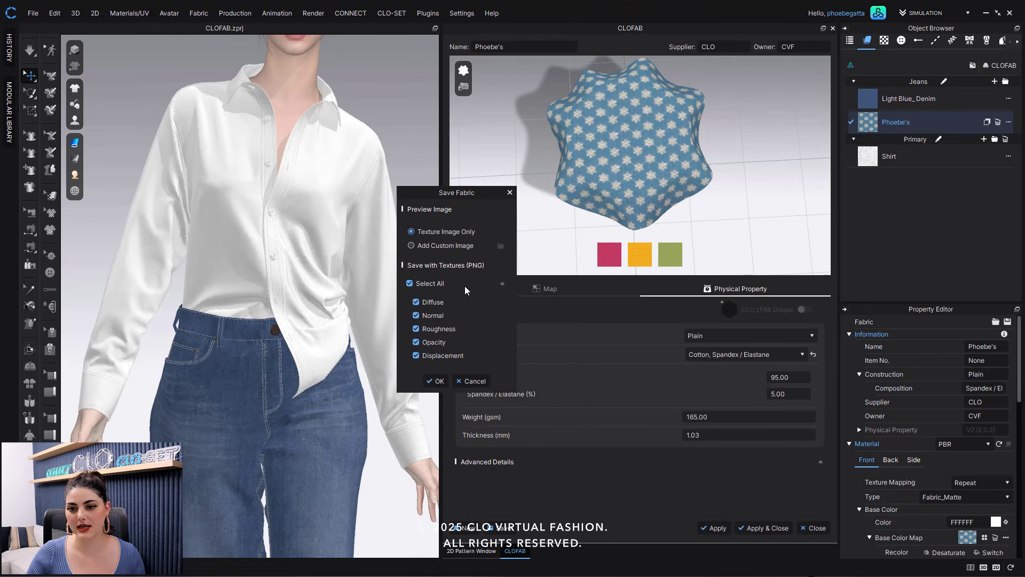
pyautogui.click(415, 246)
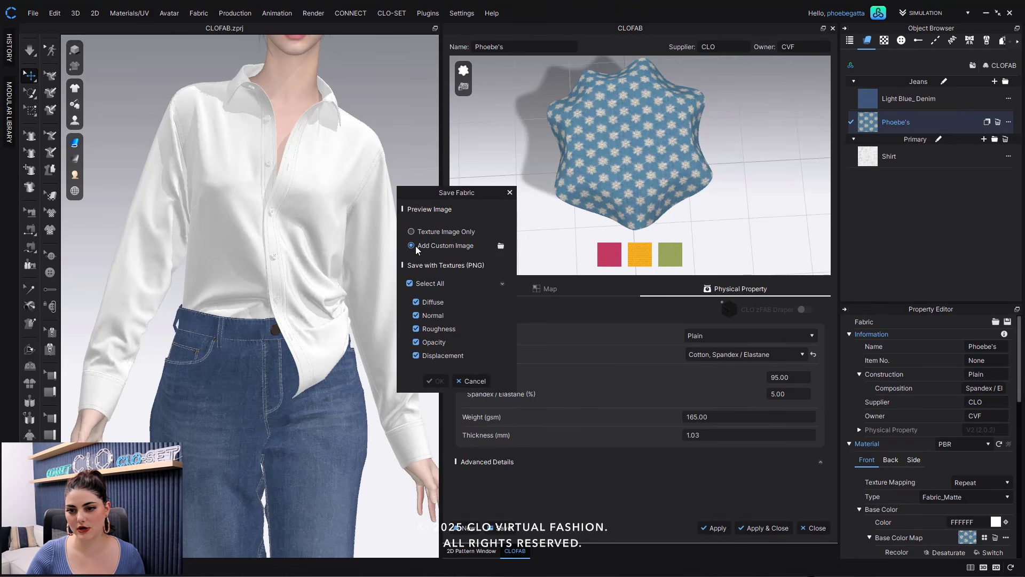
pyautogui.click(502, 246)
pyautogui.click(564, 291)
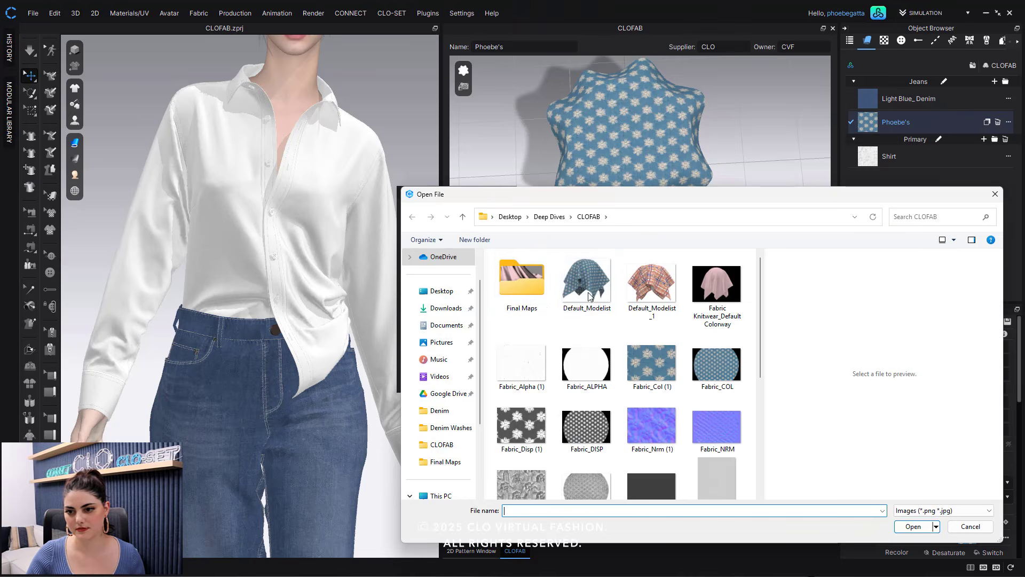
pyautogui.click(915, 527)
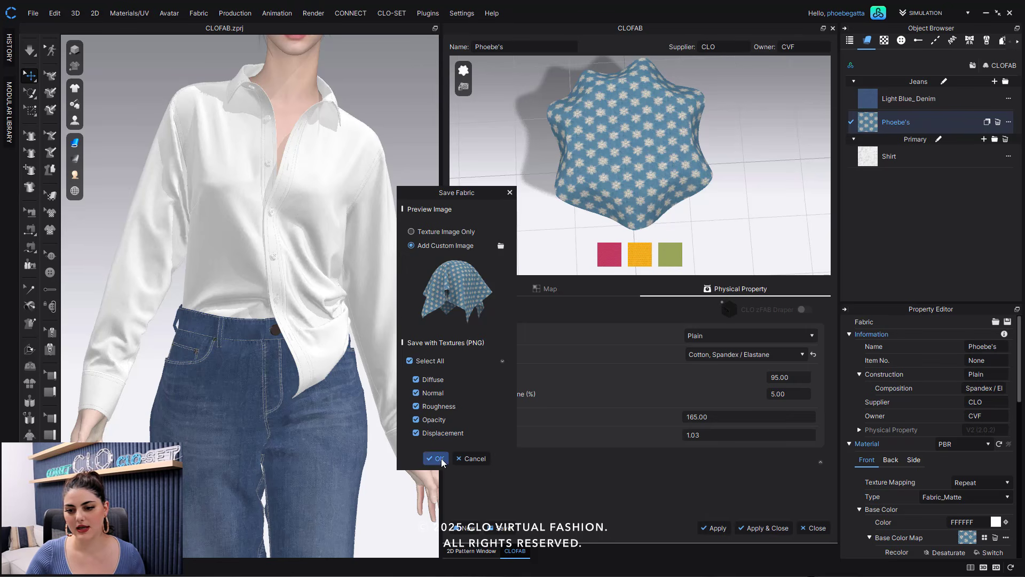
pyautogui.click(437, 458)
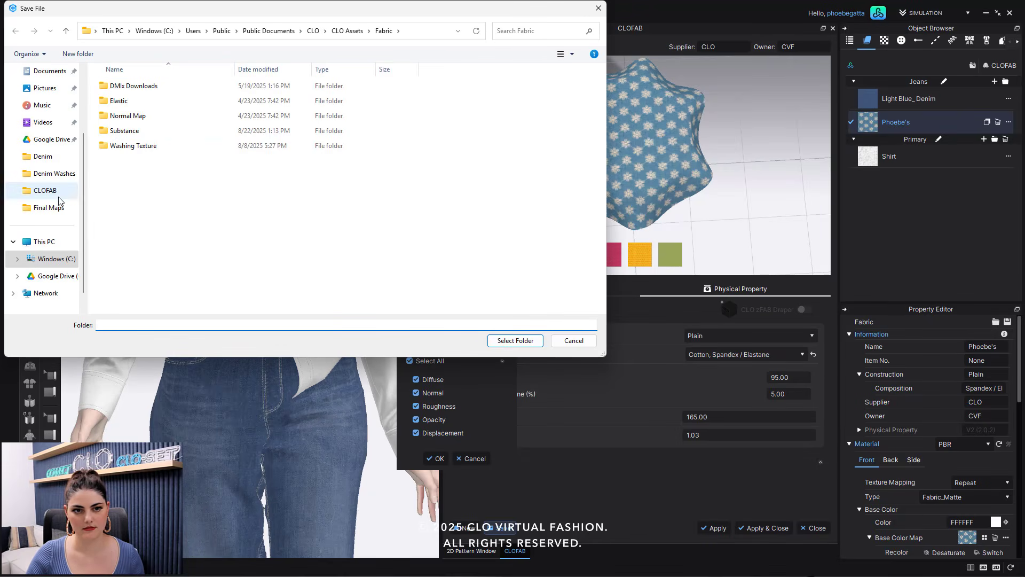
# - Choose the Final Maps folder inside CLOFAB as the save location for the fabric
pyautogui.click(60, 196)
pyautogui.doubleClick(133, 104)
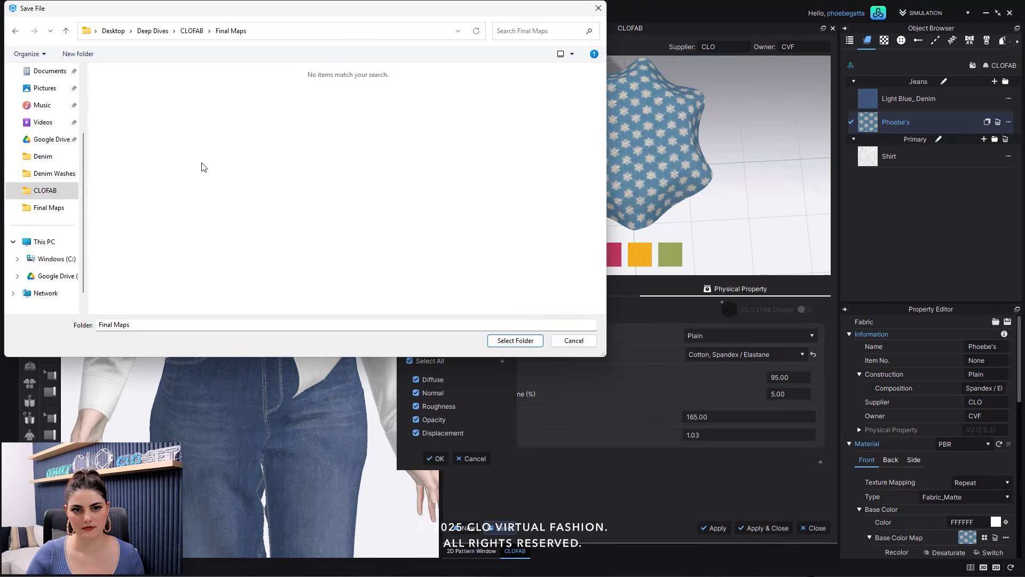
pyautogui.click(502, 346)
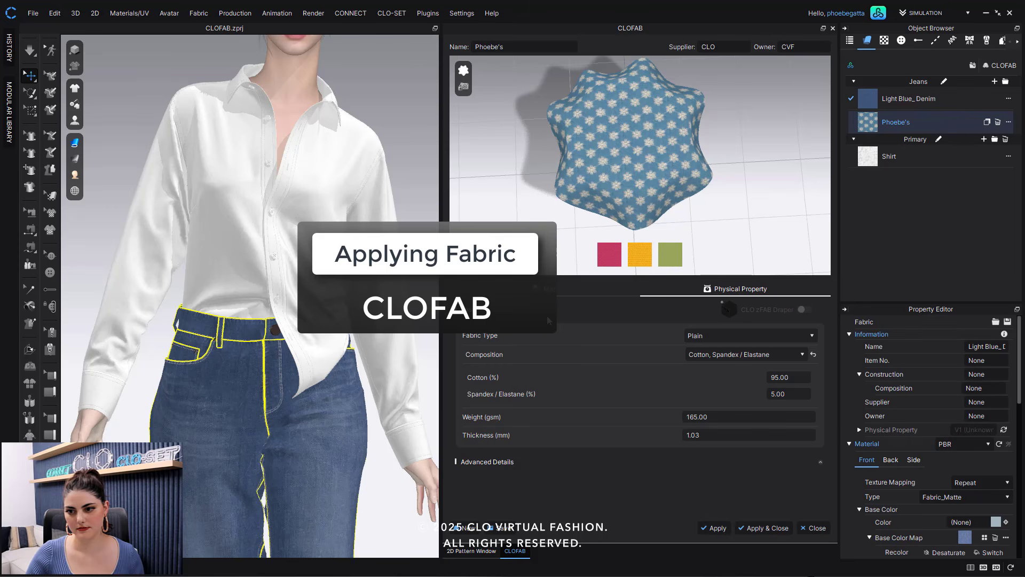
# - Apply the Phoebe's fabric to the shirt and run the simulation briefly
pyautogui.click(420, 101)
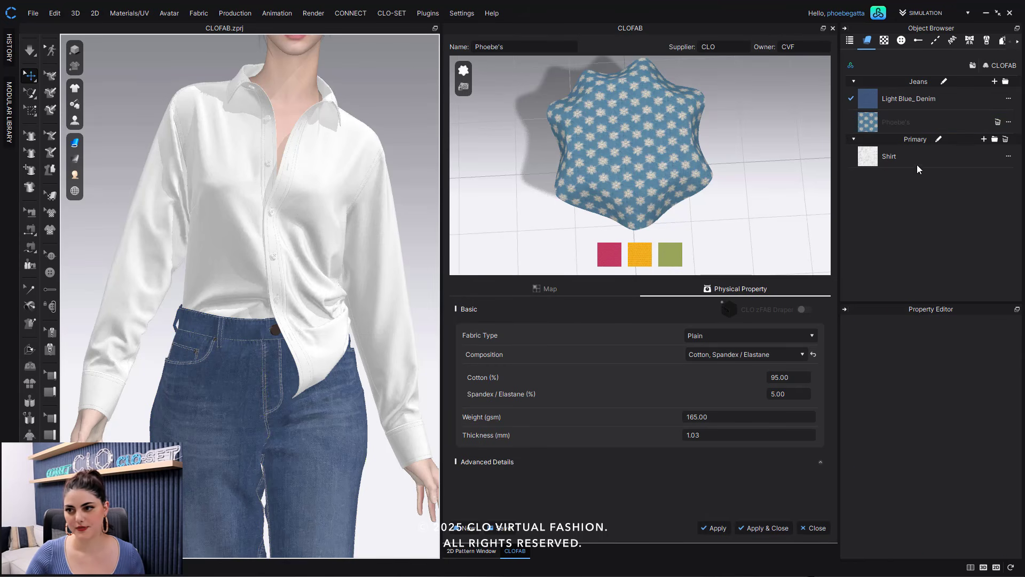
pyautogui.click(343, 169)
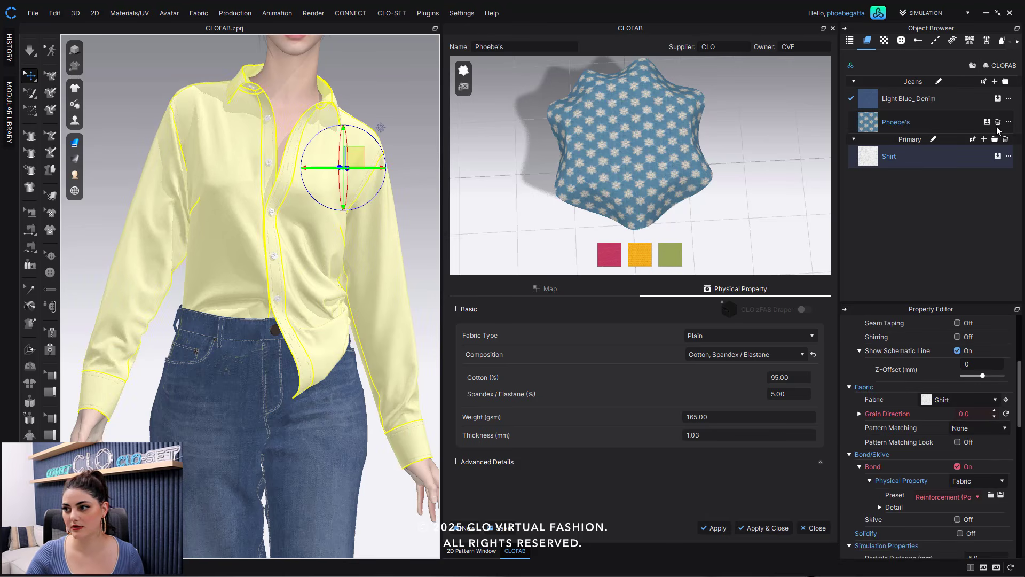
pyautogui.click(998, 121)
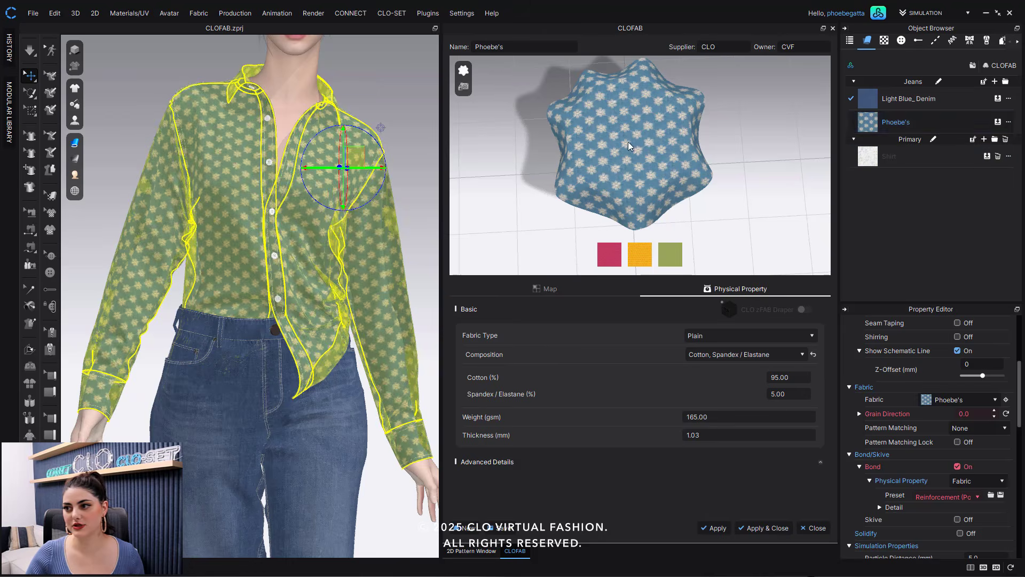
pyautogui.click(406, 81)
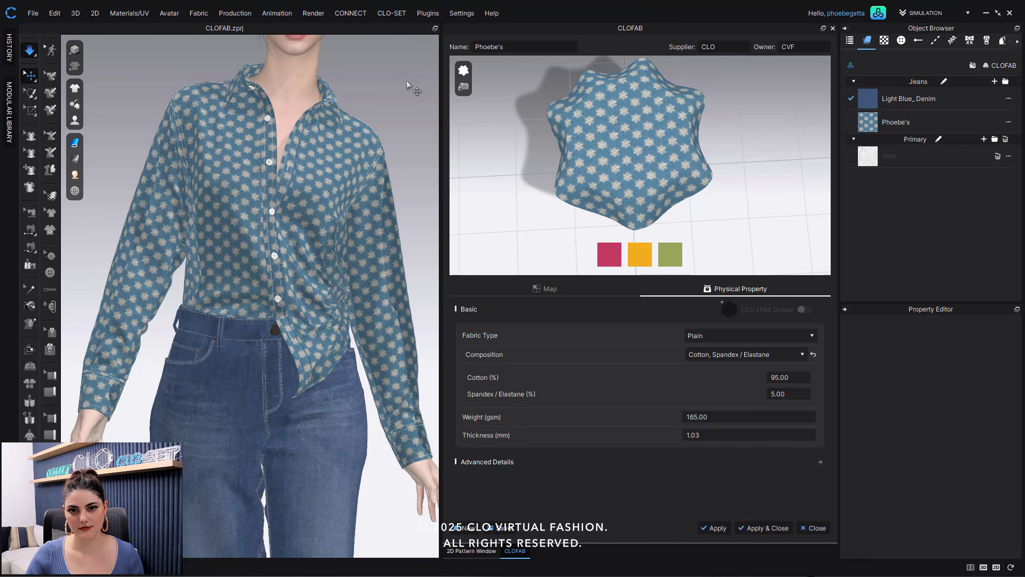
pyautogui.press('space')
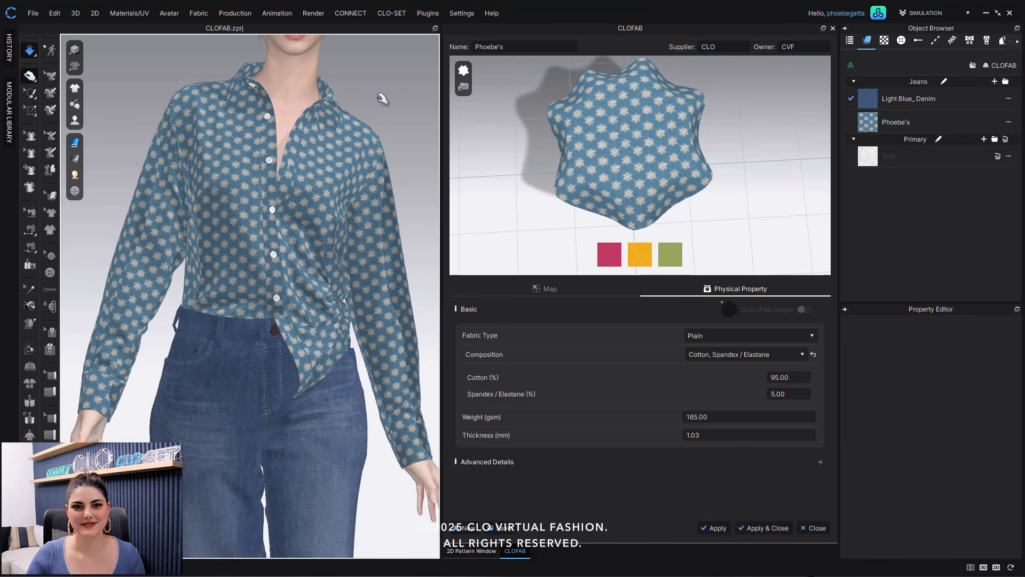
pyautogui.press('space')
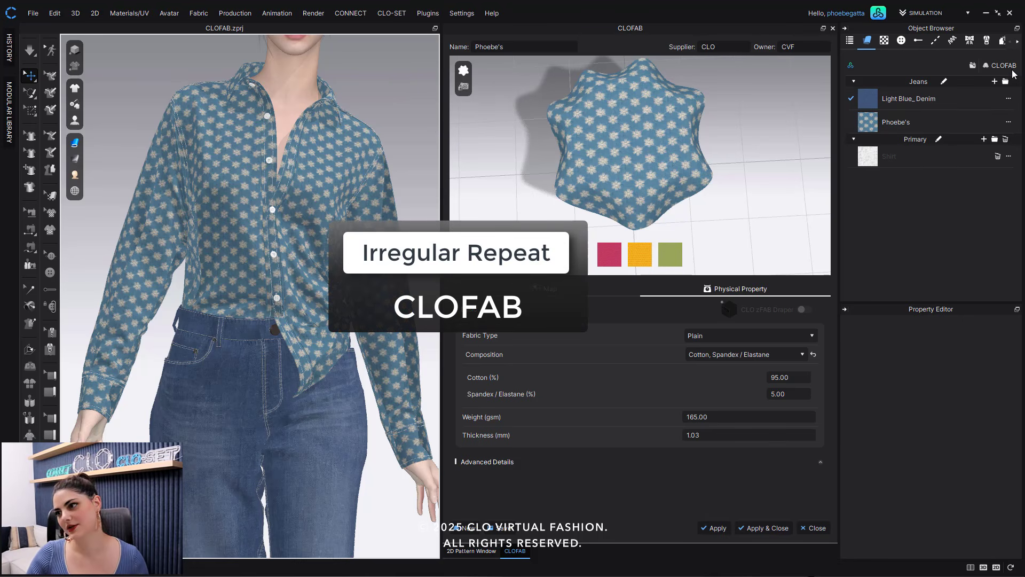
# - Start a new fabric map and open the Plaid Twill_BASE image from the CLOFAB folder, keeping the full crop
pyautogui.click(465, 529)
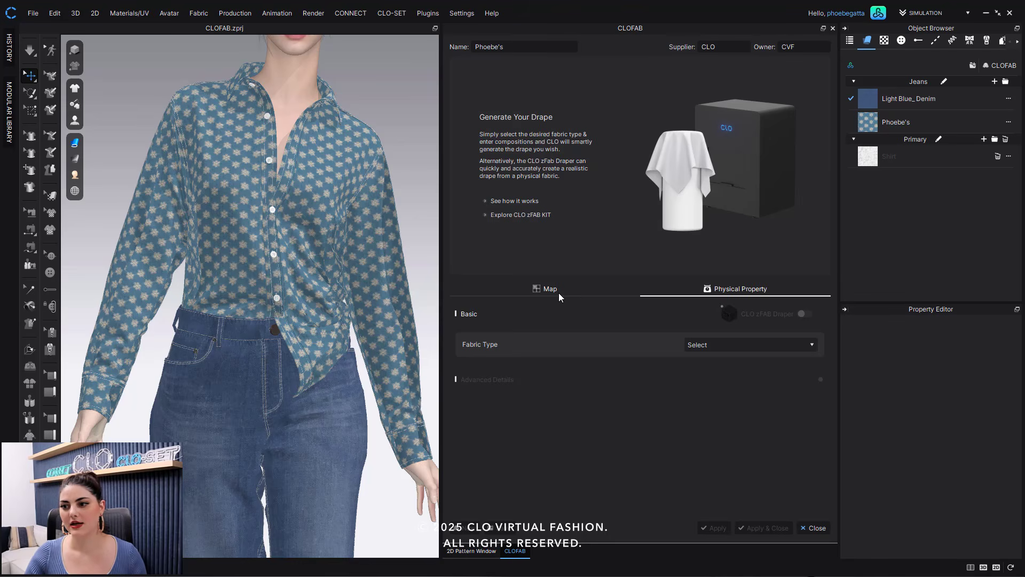
pyautogui.click(559, 296)
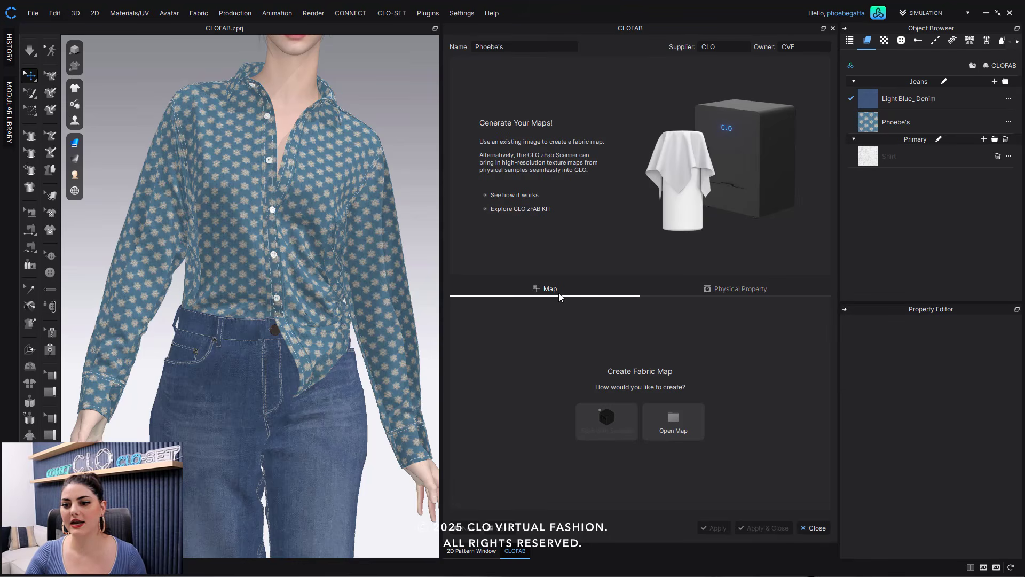
pyautogui.click(682, 426)
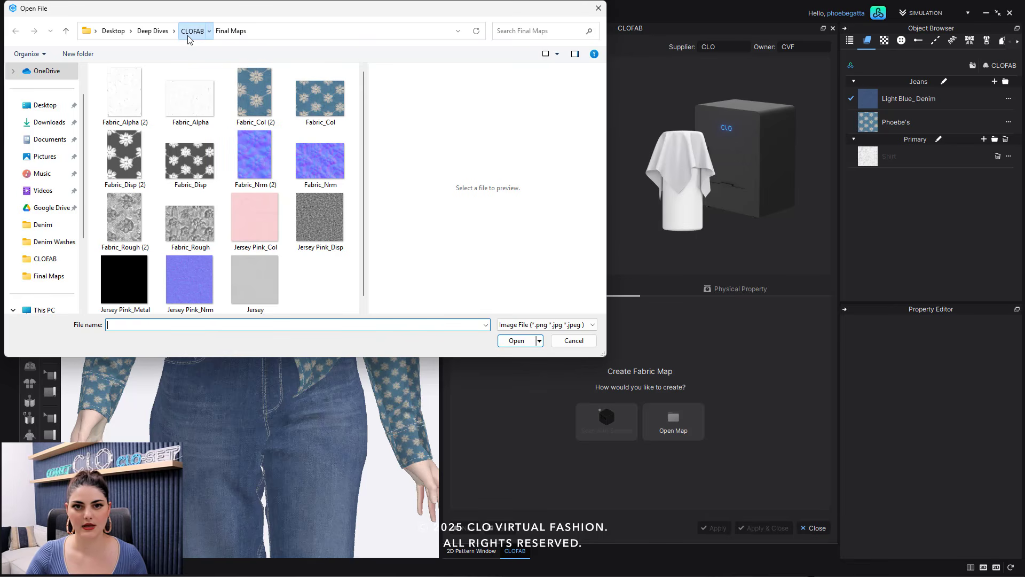
pyautogui.click(188, 33)
pyautogui.scroll(-5, 284, 227)
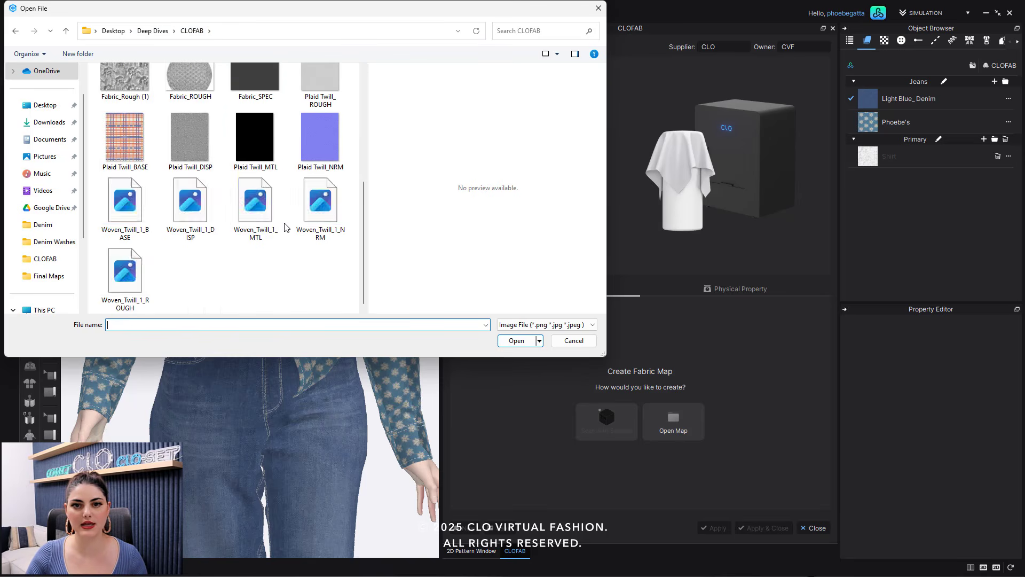
pyautogui.click(113, 139)
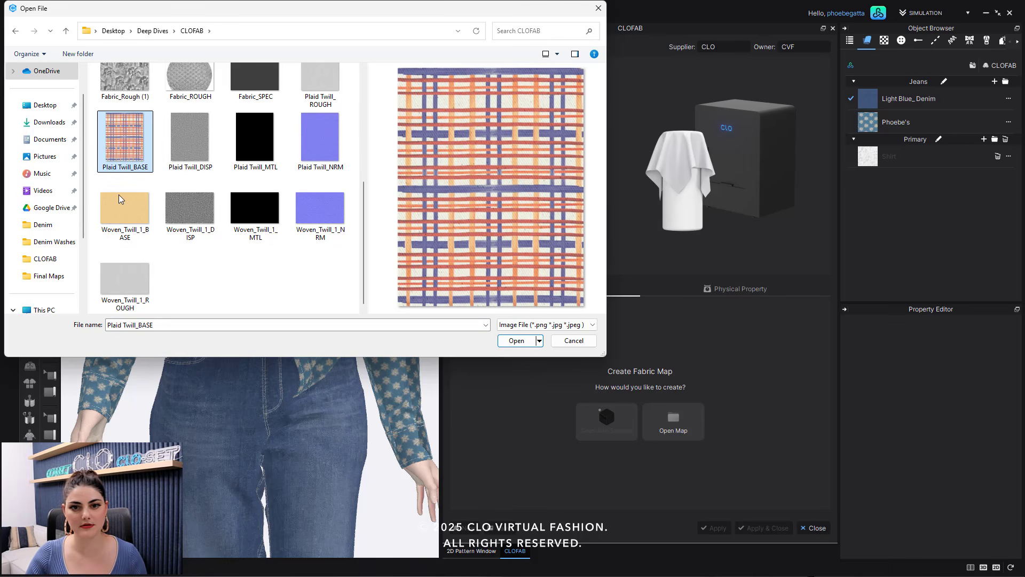
pyautogui.click(518, 341)
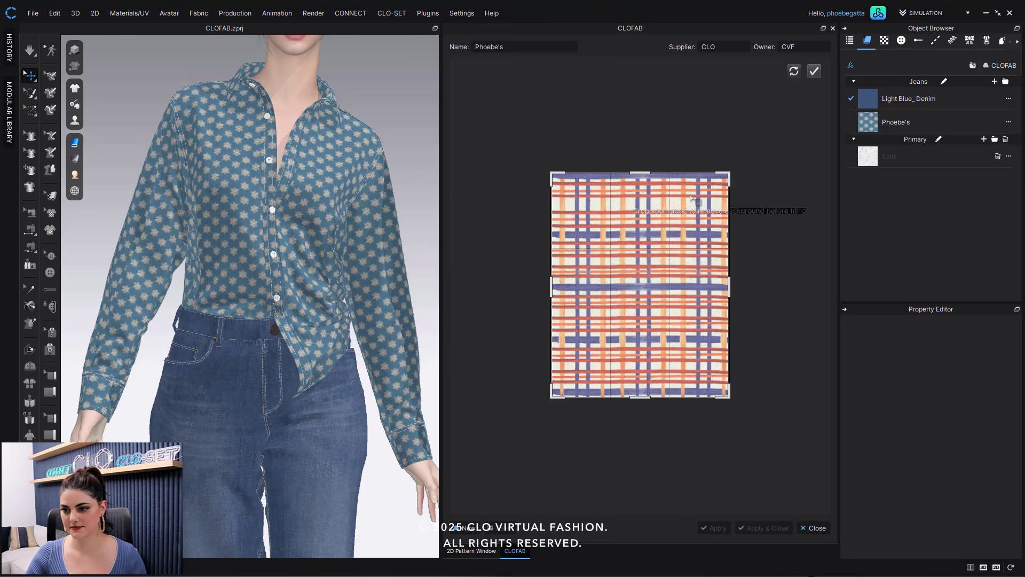
pyautogui.click(815, 72)
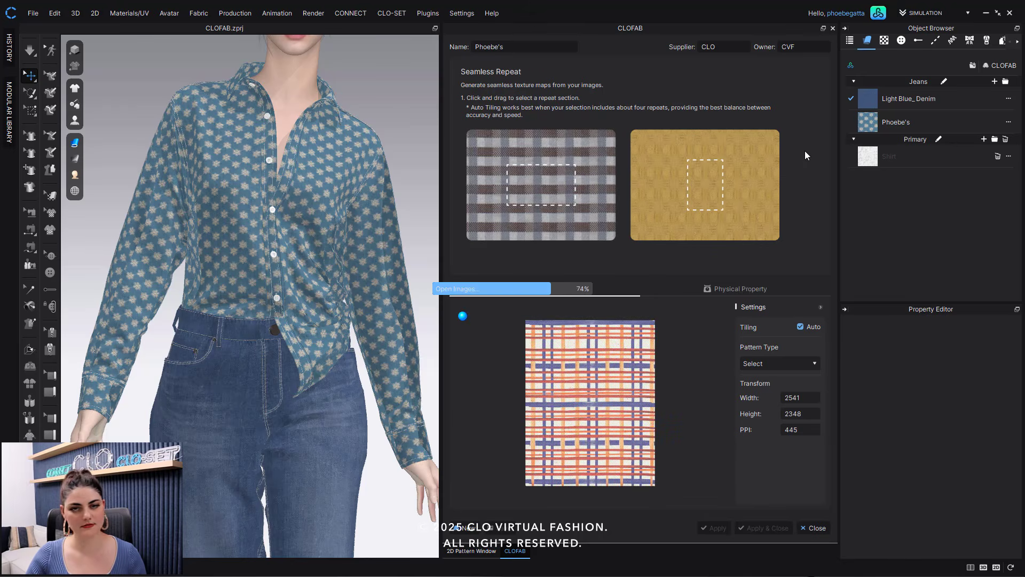
# - Set the pattern type to Plain/Irregular and try a first repeat section on the plaid image
pyautogui.click(805, 363)
pyautogui.click(787, 384)
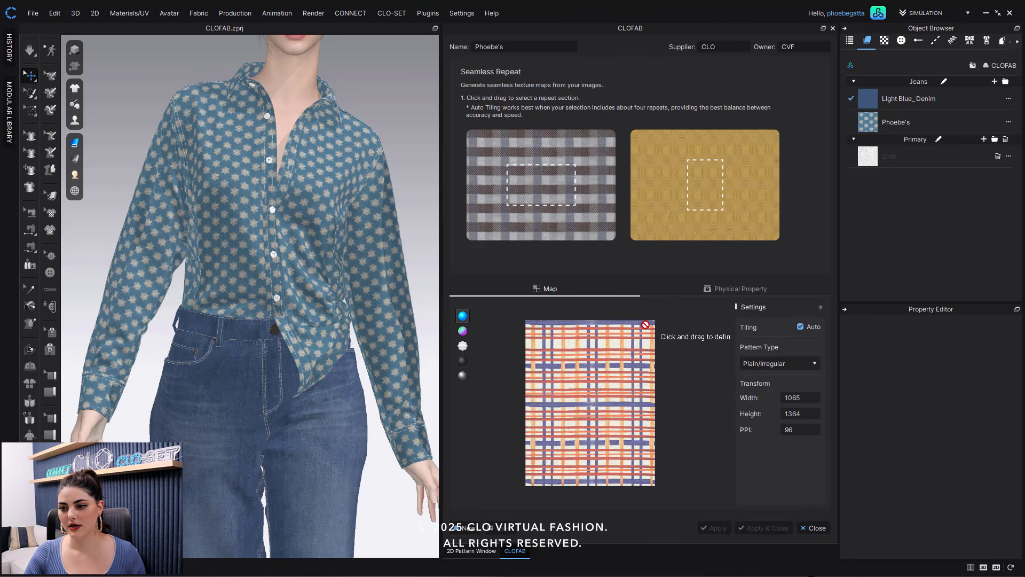
pyautogui.moveTo(645, 342); pyautogui.dragTo(559, 465)
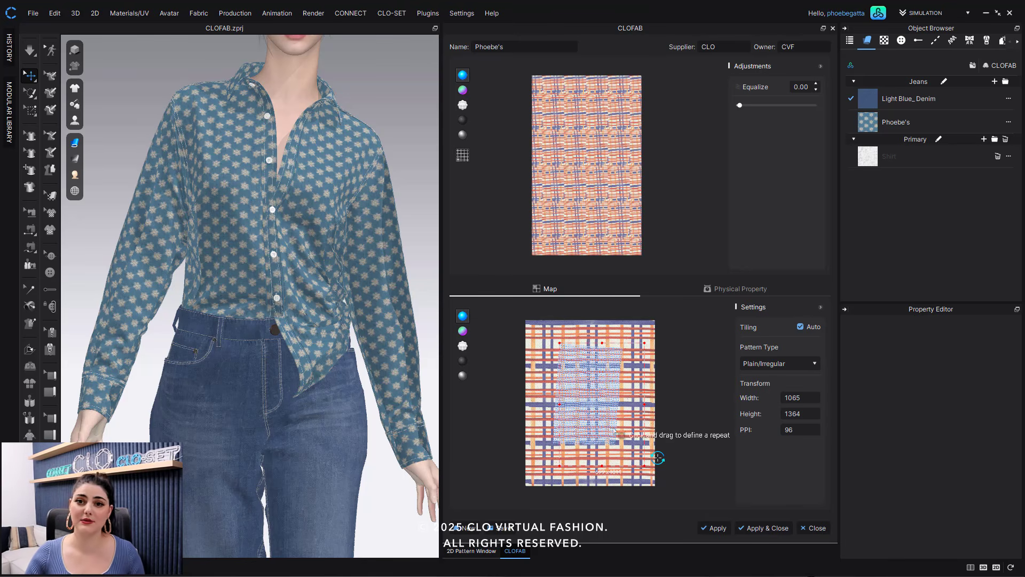
pyautogui.scroll(5, 619, 437)
pyautogui.scroll(-5, 620, 437)
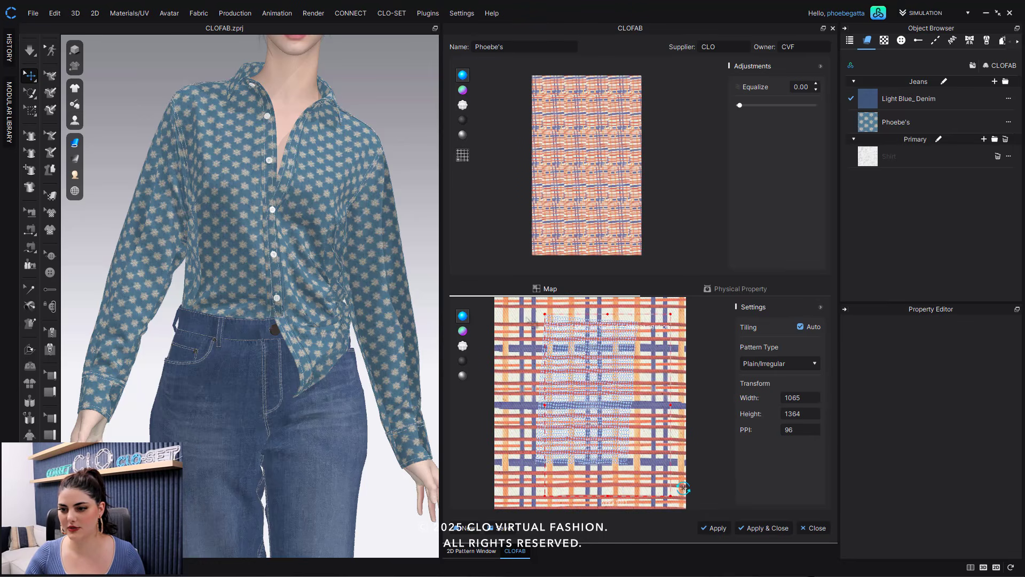
# - Redraw the repeat section from the plaid image's upper-left corner and adjust its edges
pyautogui.moveTo(526, 316); pyautogui.dragTo(596, 430)
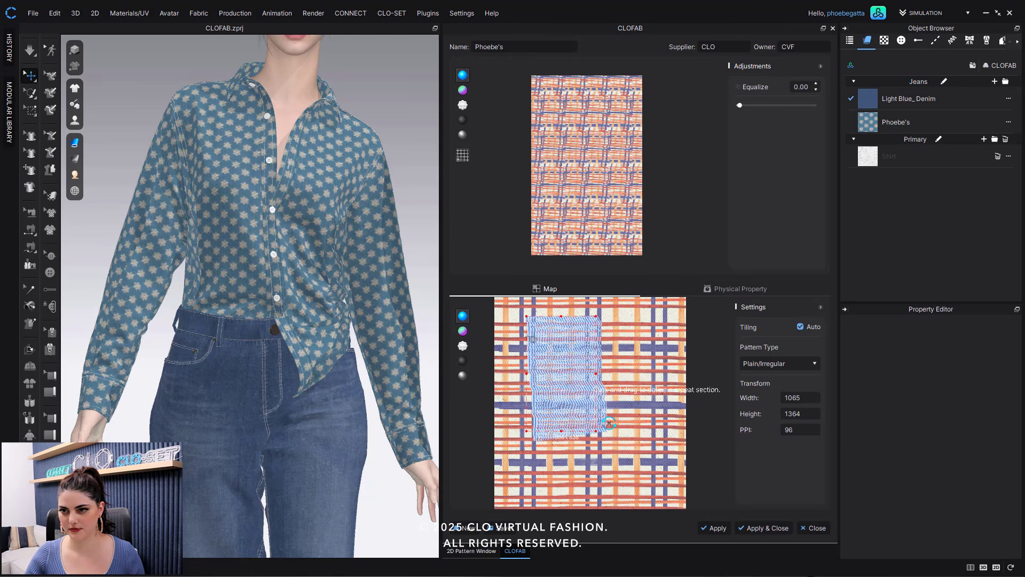
pyautogui.moveTo(527, 317); pyautogui.dragTo(509, 314)
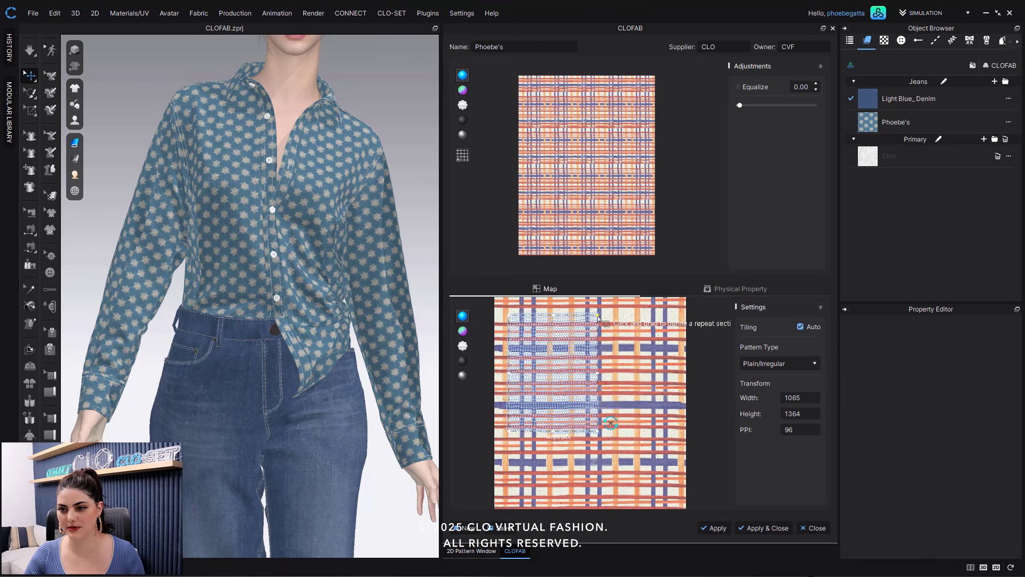
pyautogui.click(597, 315)
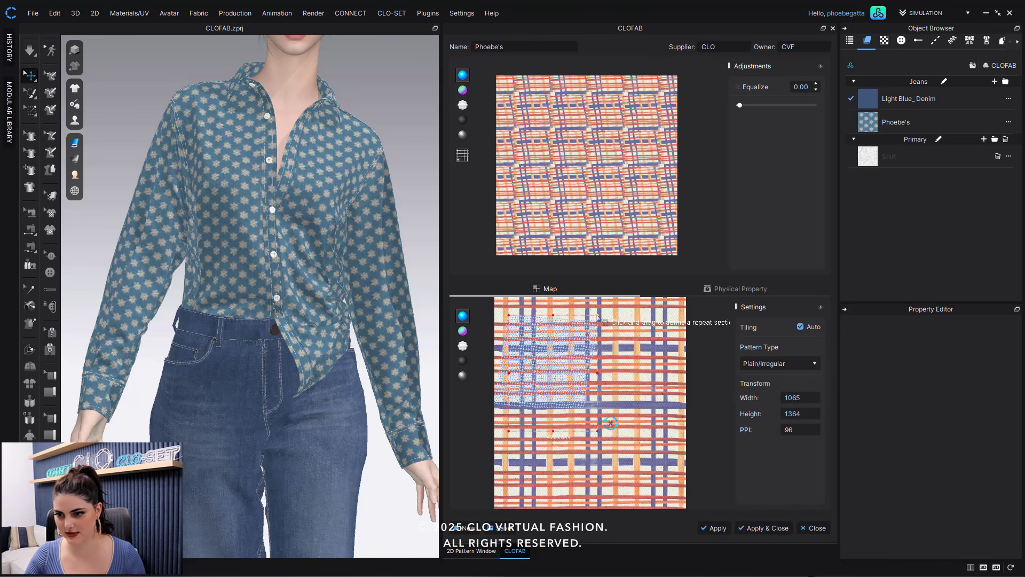
pyautogui.moveTo(604, 318); pyautogui.dragTo(608, 309)
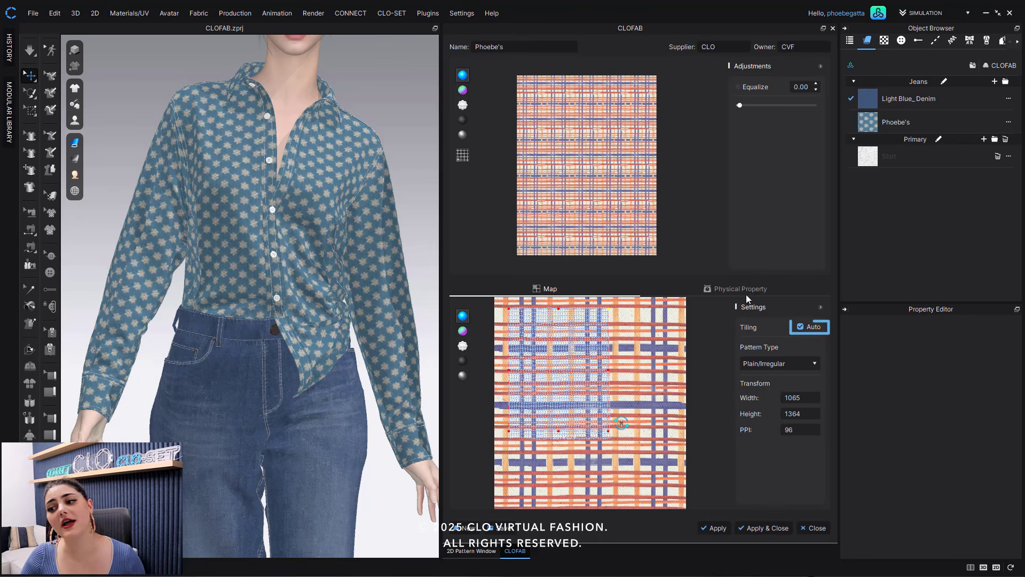
# - Turn off automatic tiling and align the repeat section's edges with the plaid lines, checking the tiled preview
pyautogui.click(801, 327)
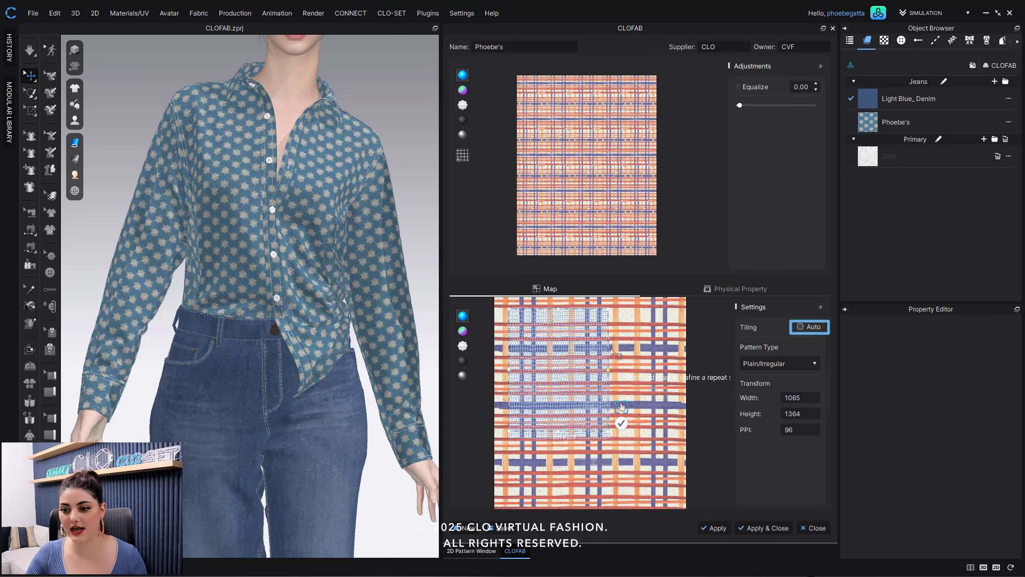
pyautogui.moveTo(610, 310); pyautogui.dragTo(635, 309)
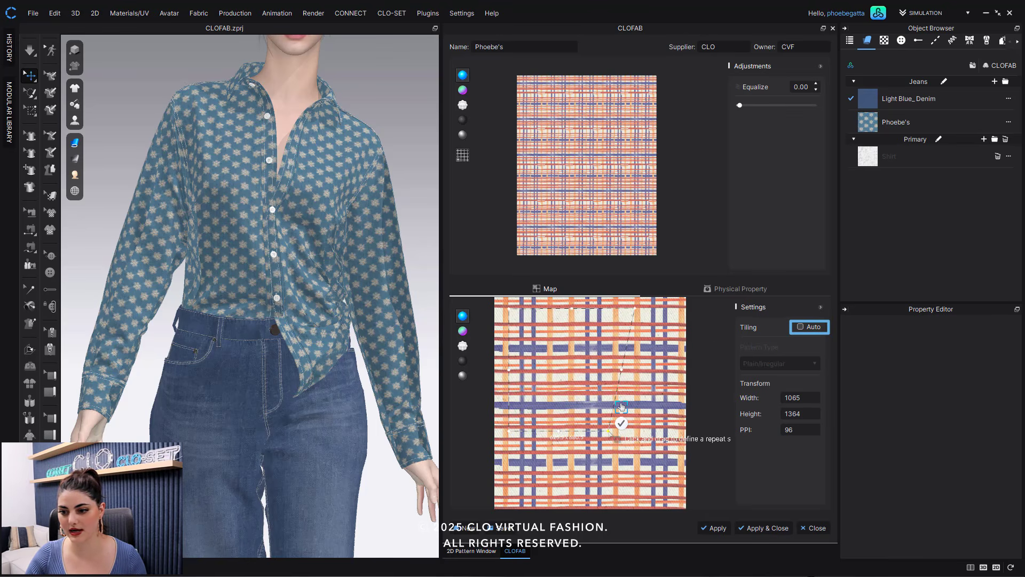
pyautogui.moveTo(621, 407); pyautogui.dragTo(647, 407)
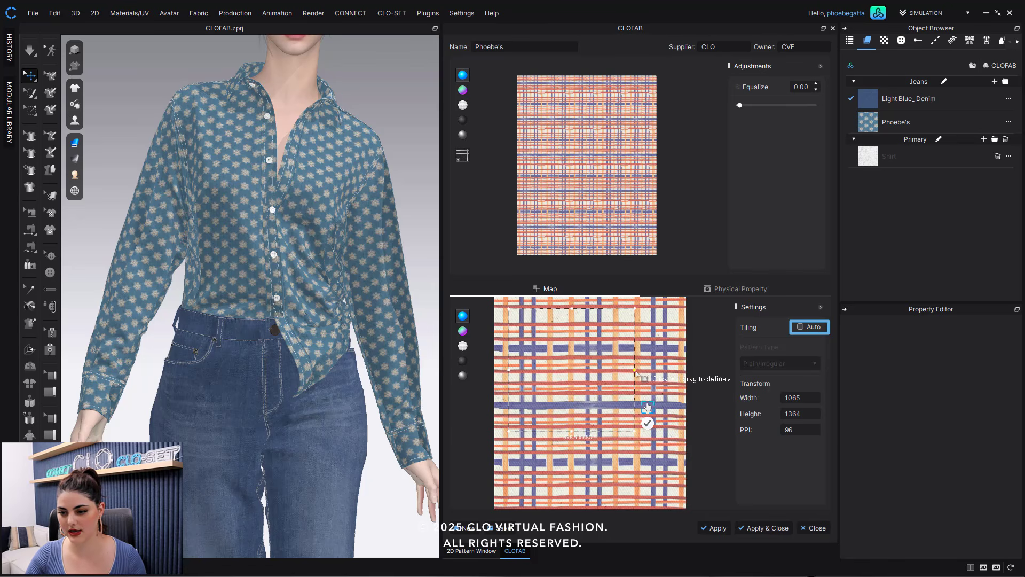
pyautogui.moveTo(635, 374); pyautogui.dragTo(582, 357)
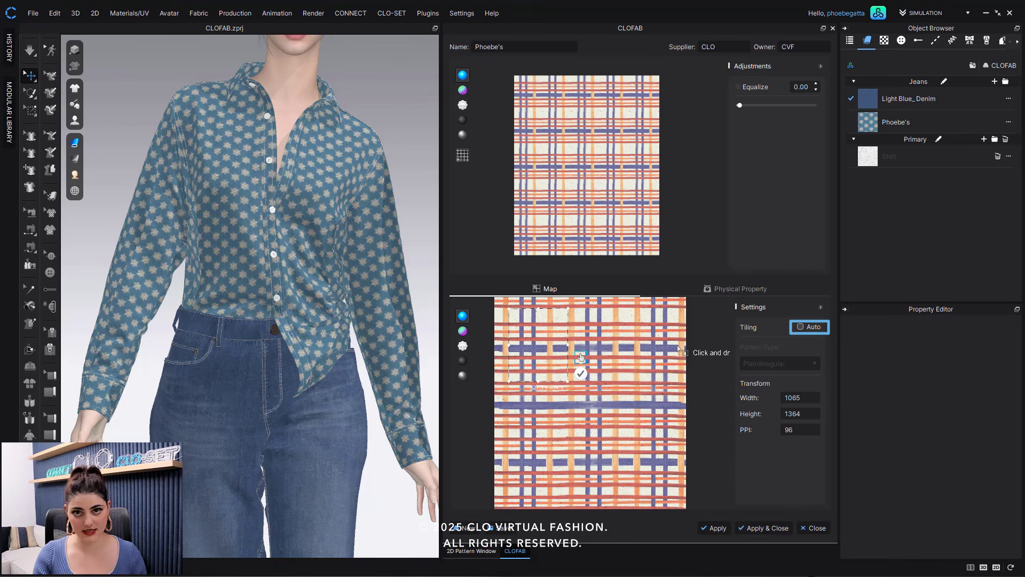
pyautogui.scroll(5, 630, 158)
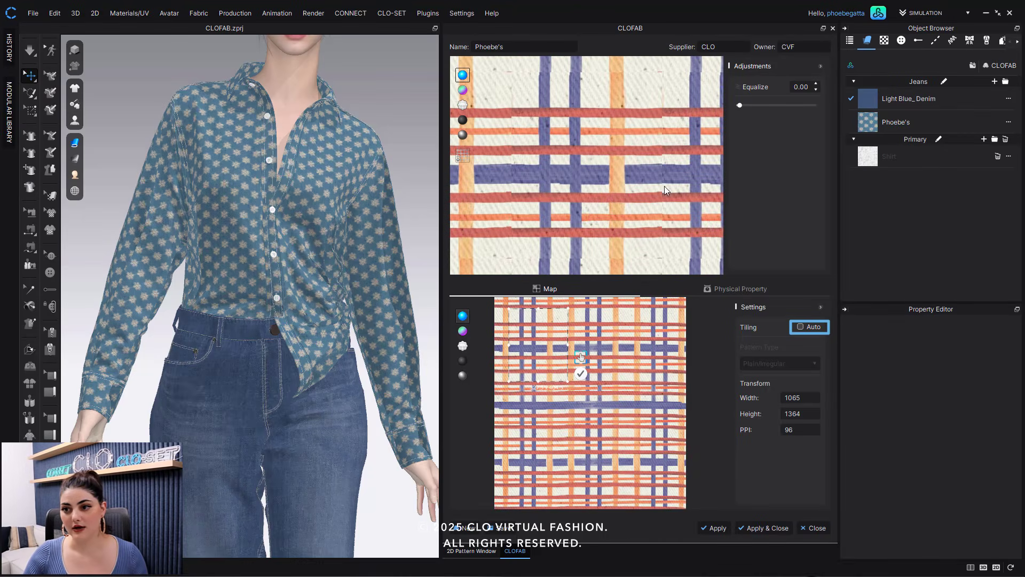
pyautogui.scroll(-5, 630, 189)
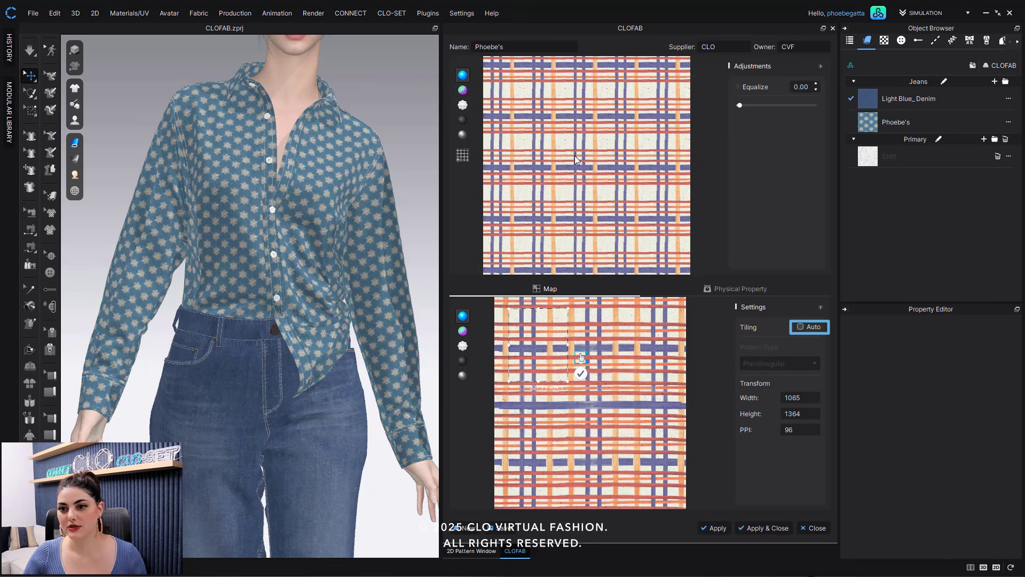
pyautogui.scroll(5, 574, 126)
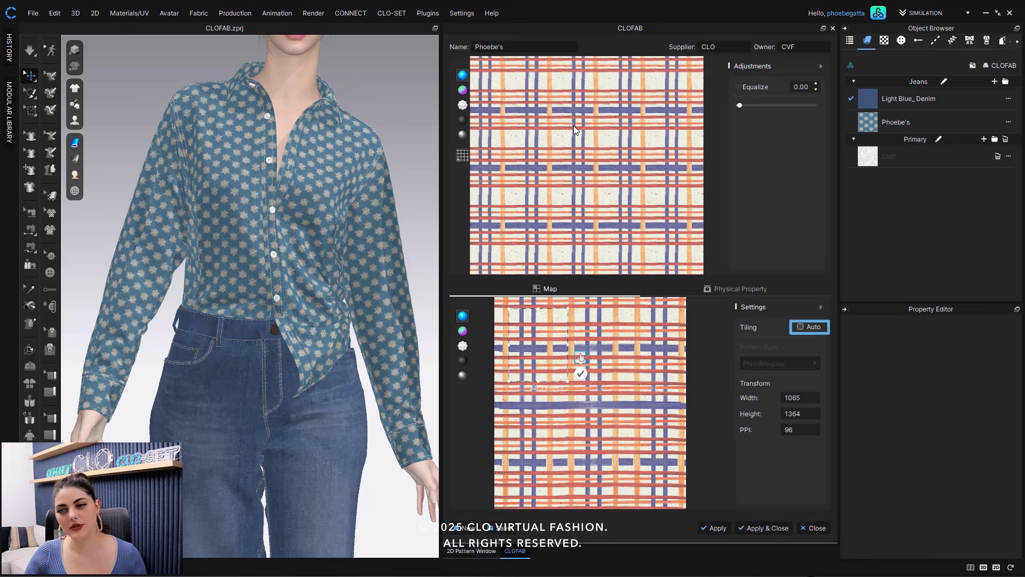
# - Turn automatic tiling back on and drag the repeat section's right edge across the plaid
pyautogui.scroll(-5, 585, 136)
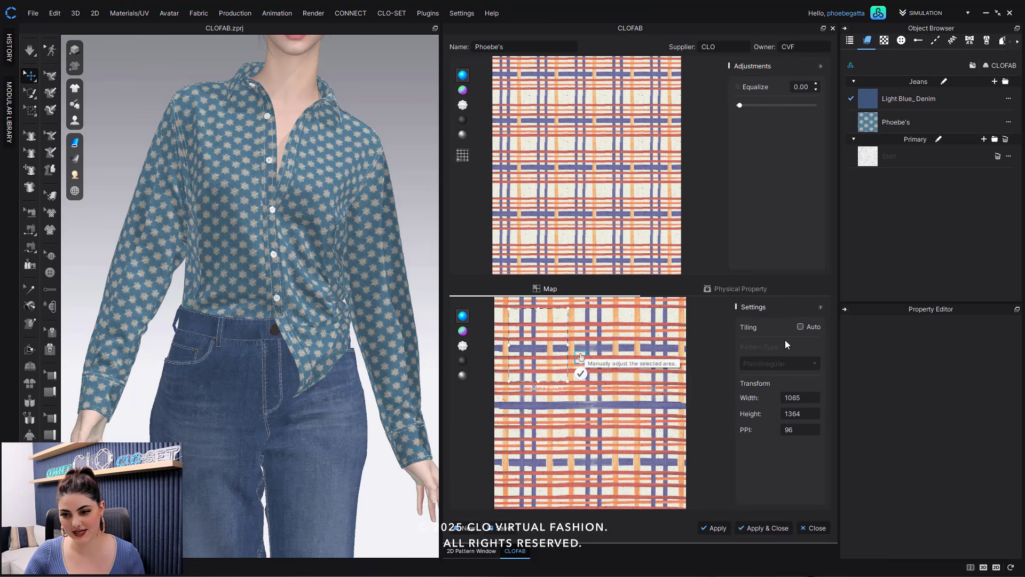
pyautogui.click(800, 326)
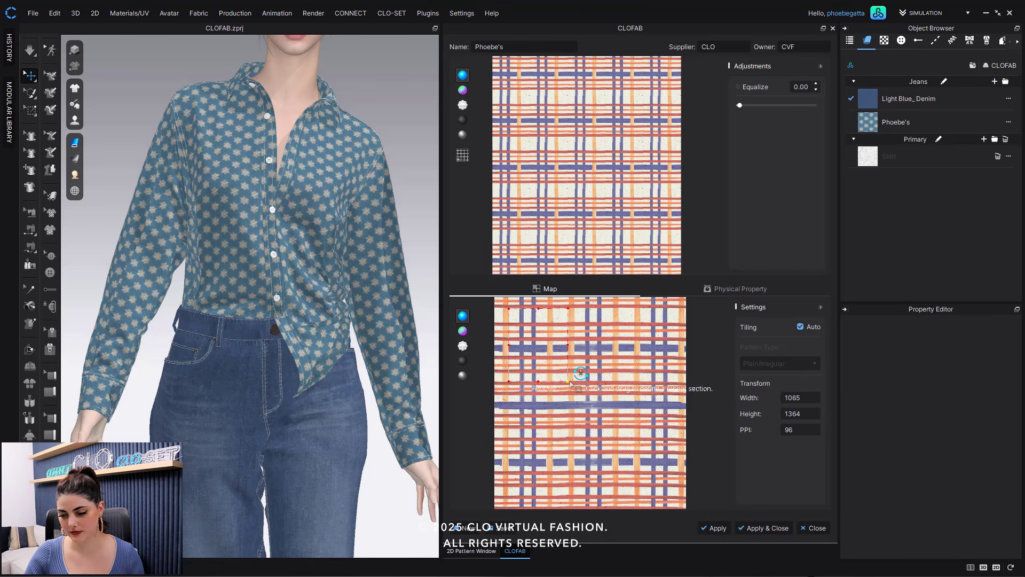
pyautogui.moveTo(575, 350); pyautogui.dragTo(620, 350)
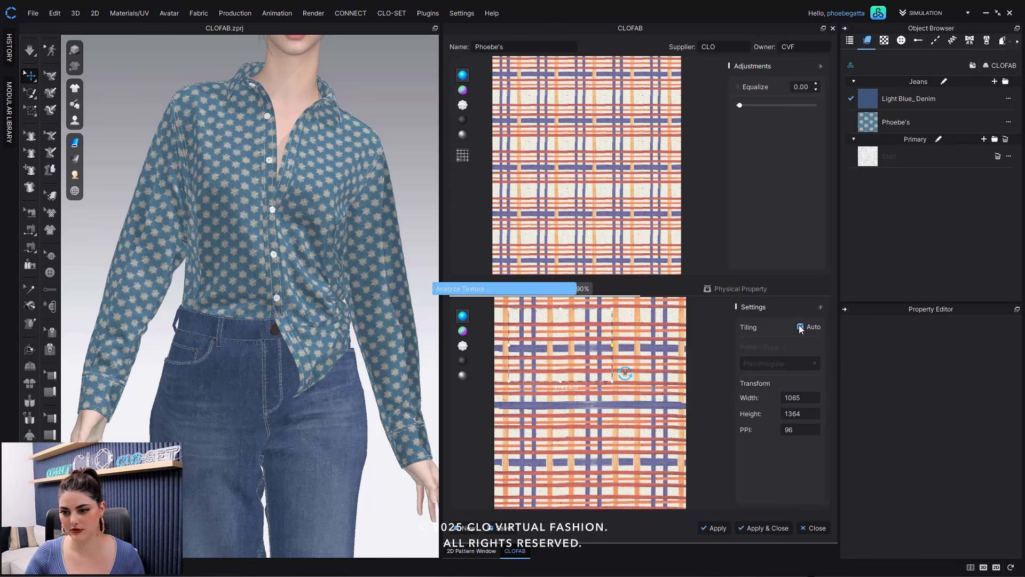
# - Drag the repeat section's lower edge down to cover a full vertical plaid repeat and check the tiled preview
pyautogui.scroll(-4, 632, 177)
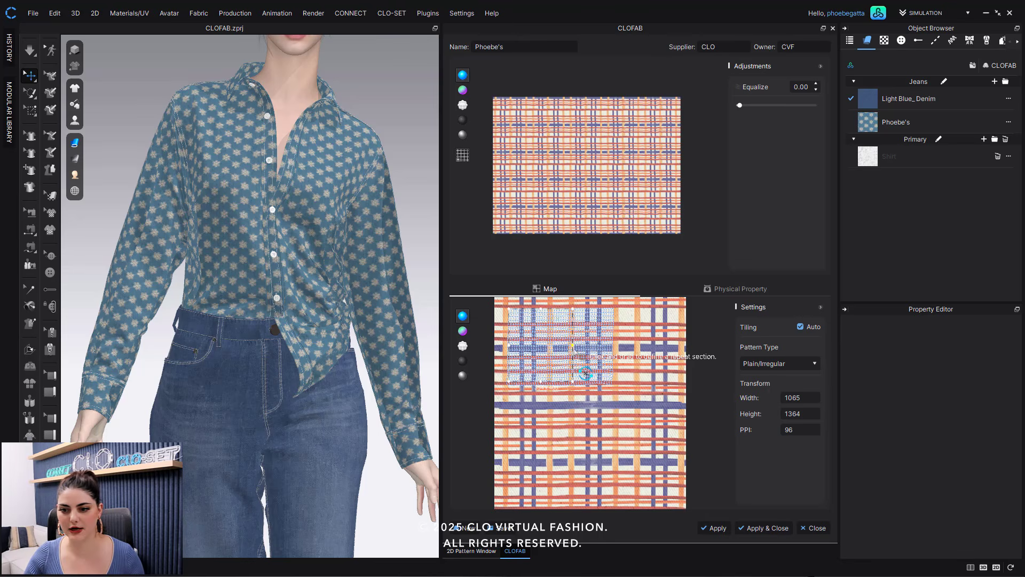
pyautogui.click(543, 381)
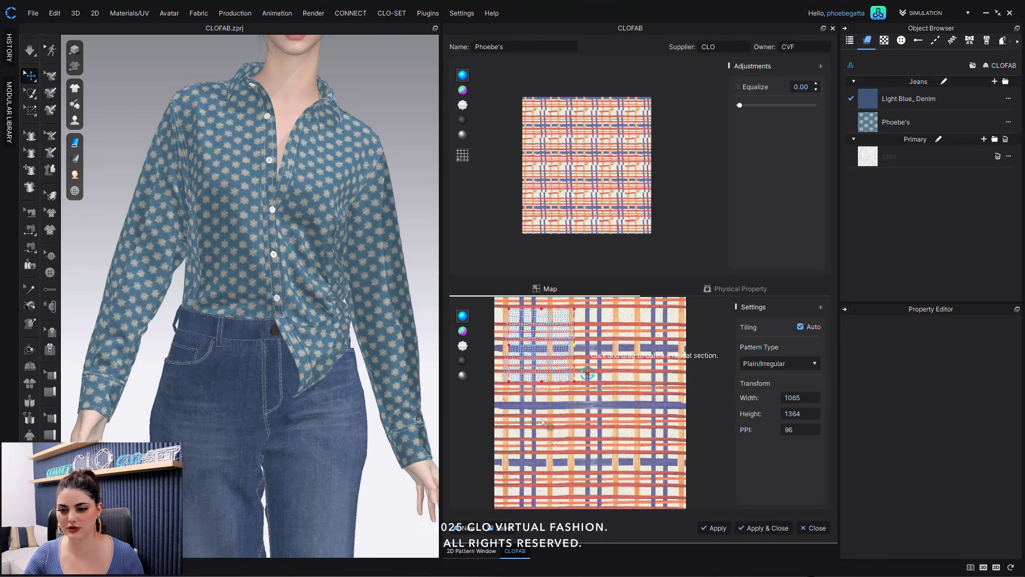
pyautogui.moveTo(543, 382); pyautogui.dragTo(545, 437)
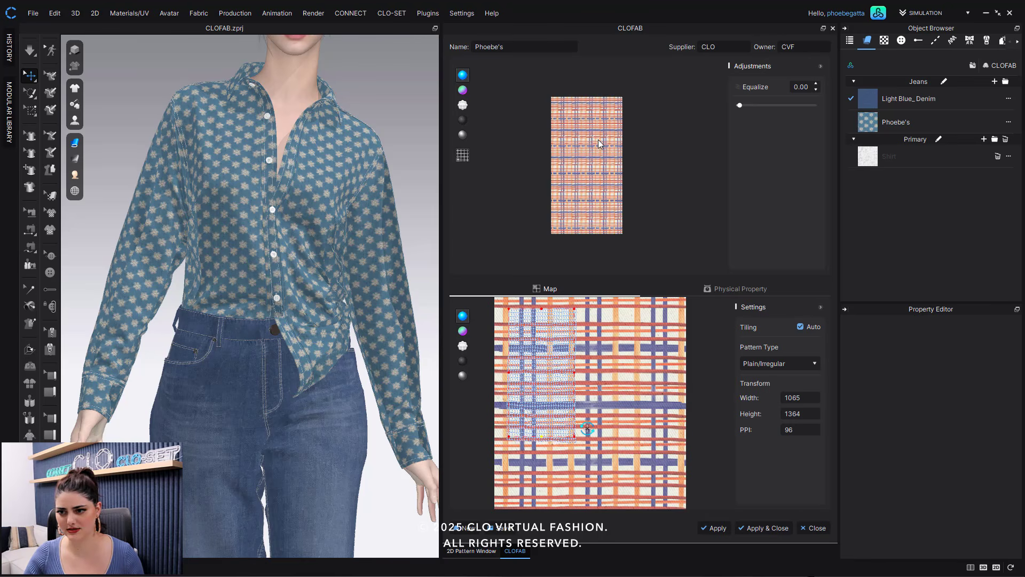
pyautogui.scroll(3, 599, 155)
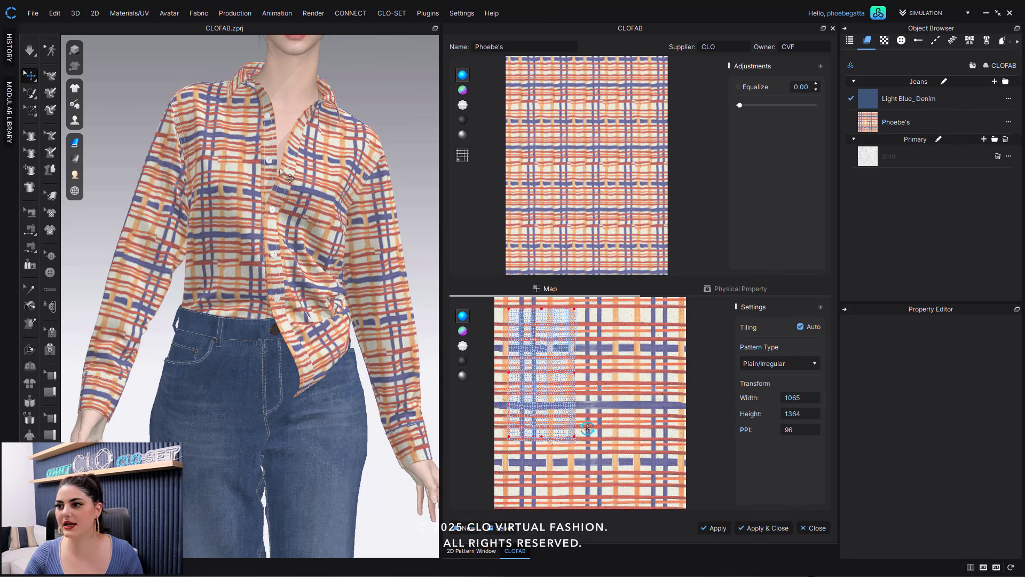
# - Select the Phoebe's fabric and set its physical property fabric type to Twill
pyautogui.click(511, 48)
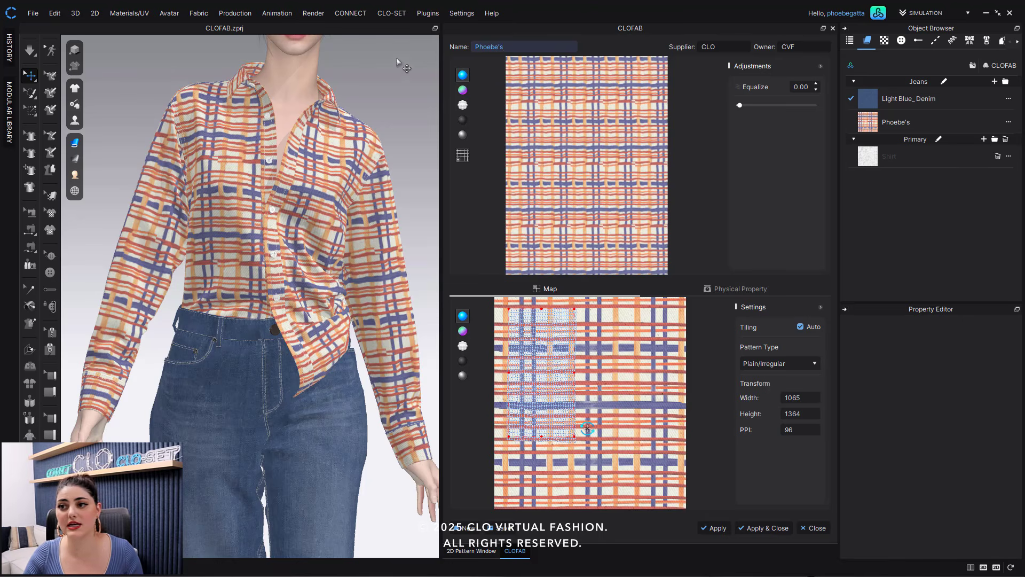
pyautogui.click(956, 116)
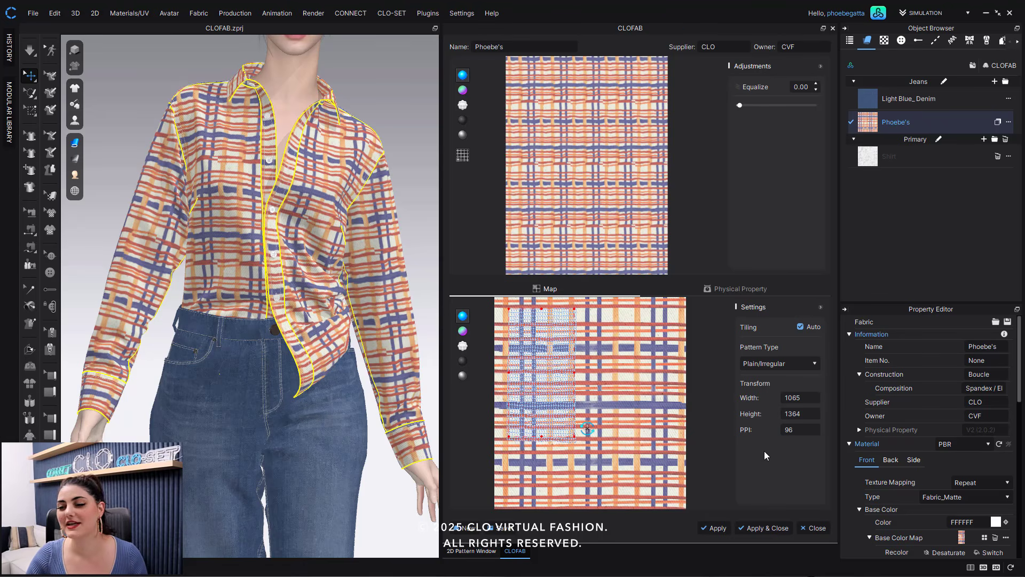
pyautogui.click(751, 289)
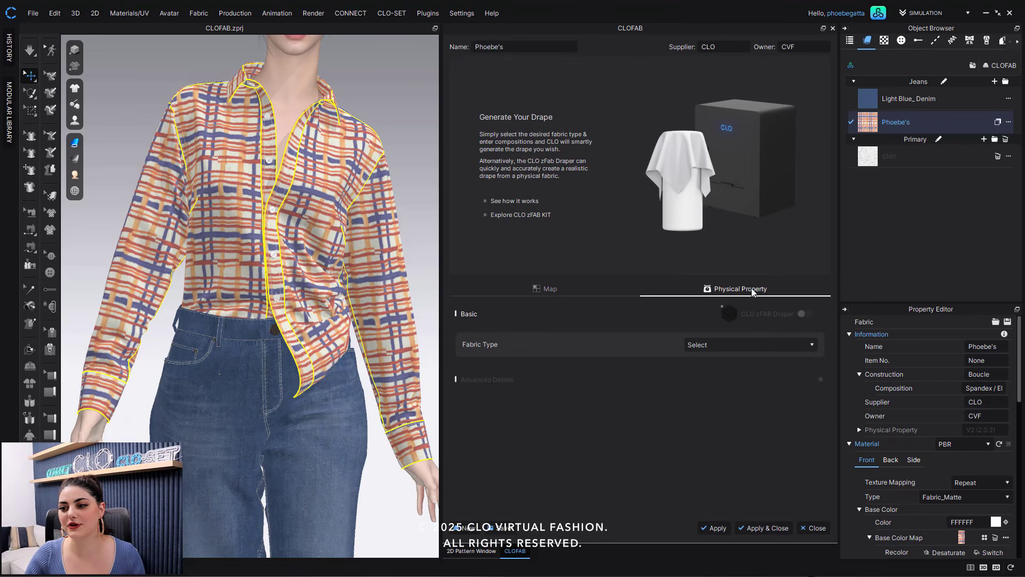
pyautogui.click(755, 345)
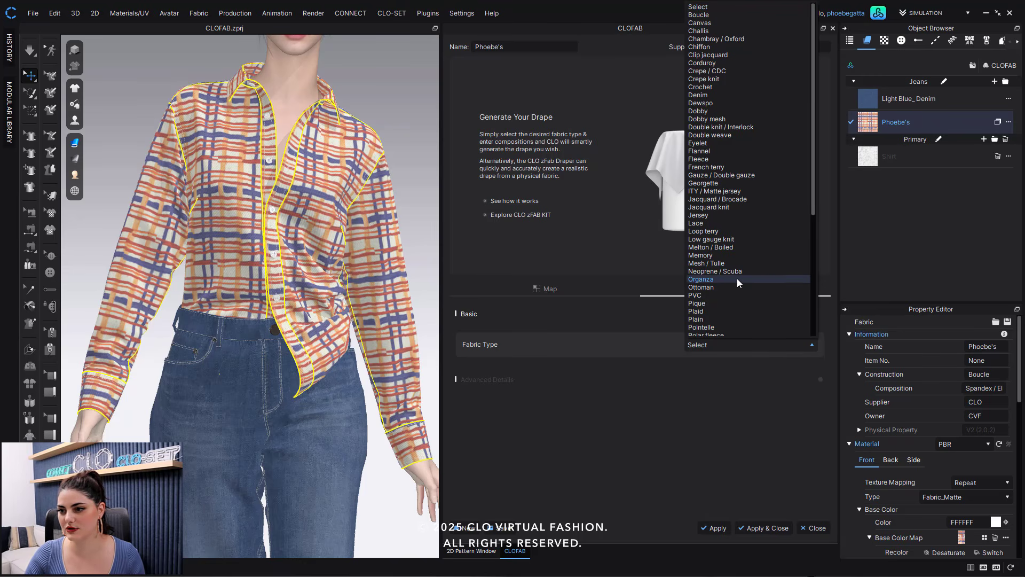
pyautogui.scroll(-5, 736, 283)
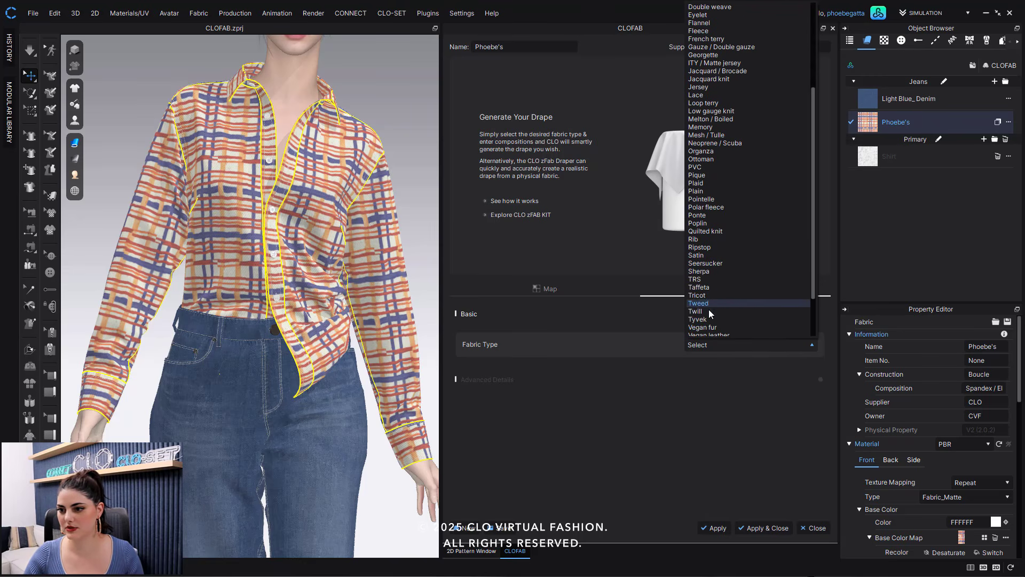
pyautogui.click(710, 312)
# - Set the composition to Linen, Recycled polyester and Spandex / Elastane
pyautogui.click(722, 355)
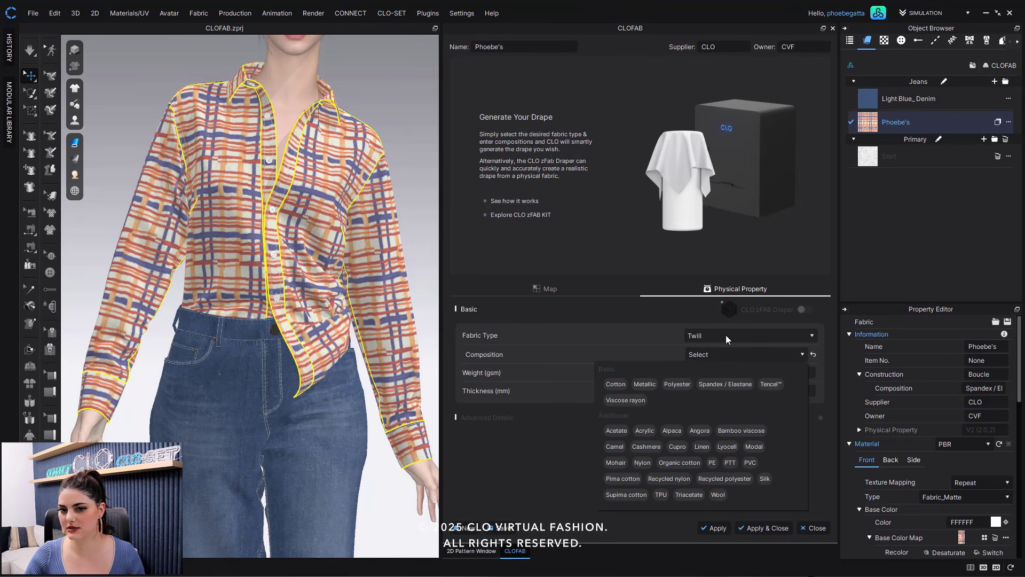
pyautogui.click(701, 447)
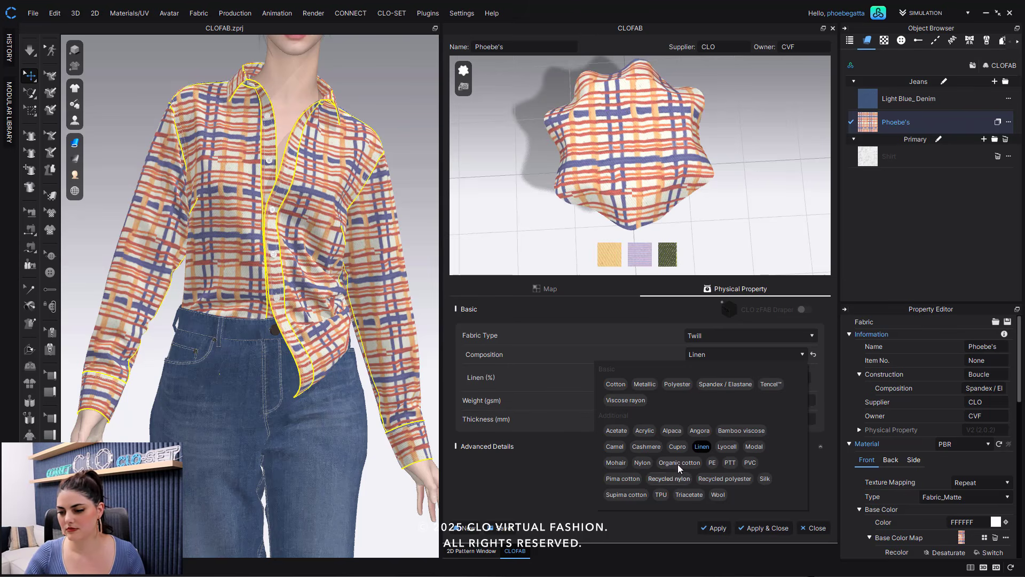
pyautogui.click(721, 480)
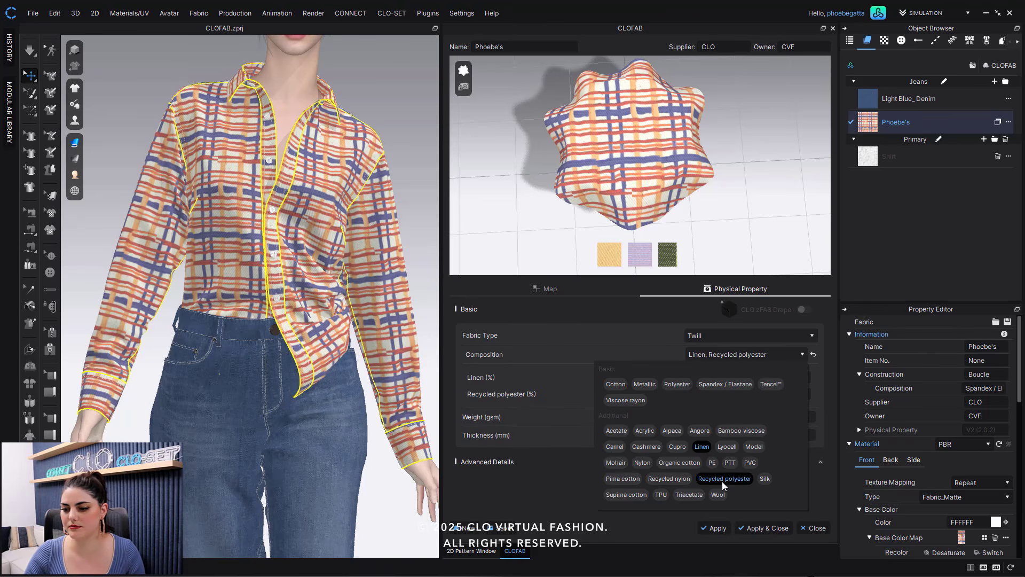
pyautogui.click(729, 386)
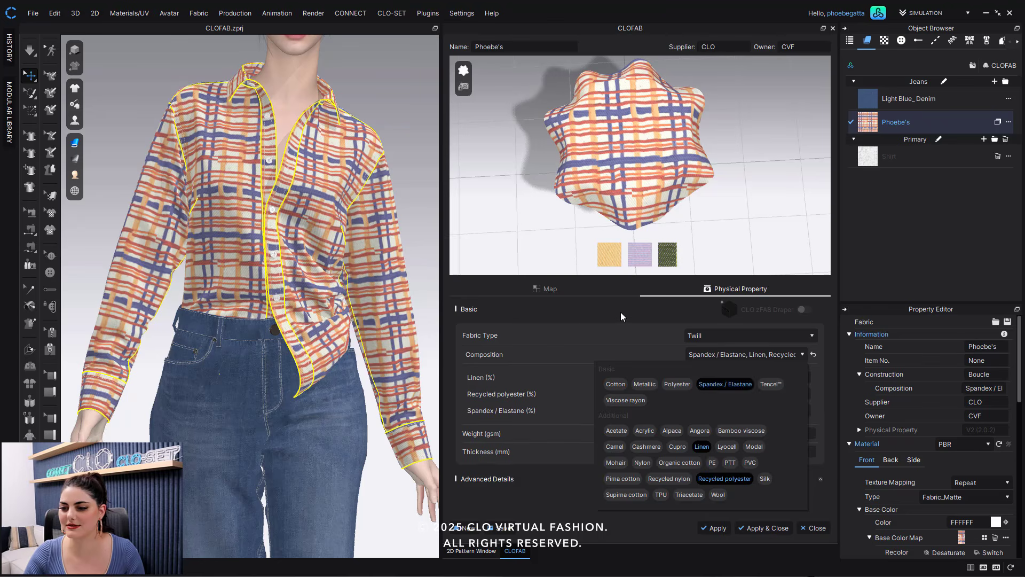
pyautogui.click(627, 317)
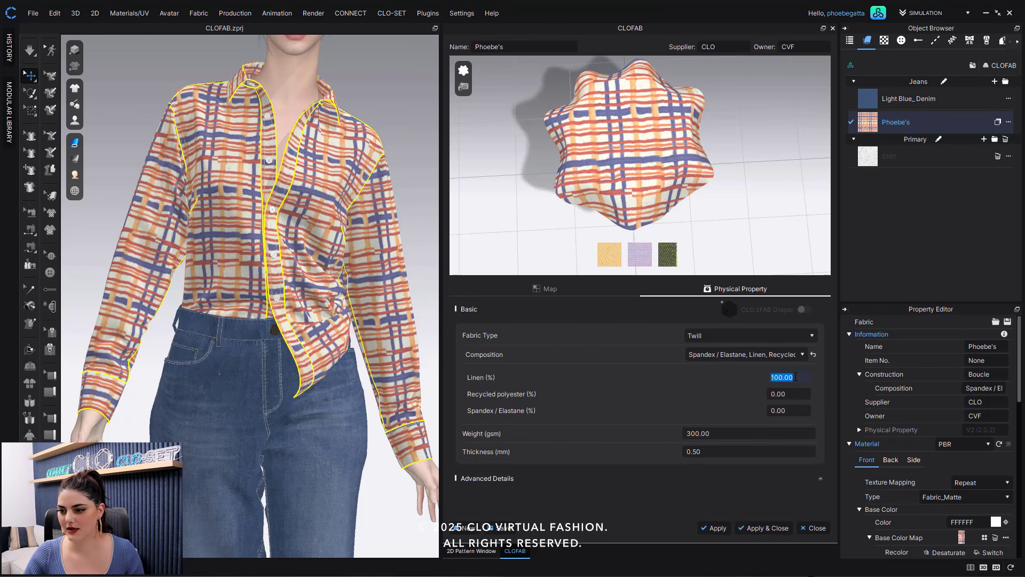
# - Enter the composition percentages: Linen 75, Recycled polyester 20, Spandex / Elastane 5
pyautogui.write('75')
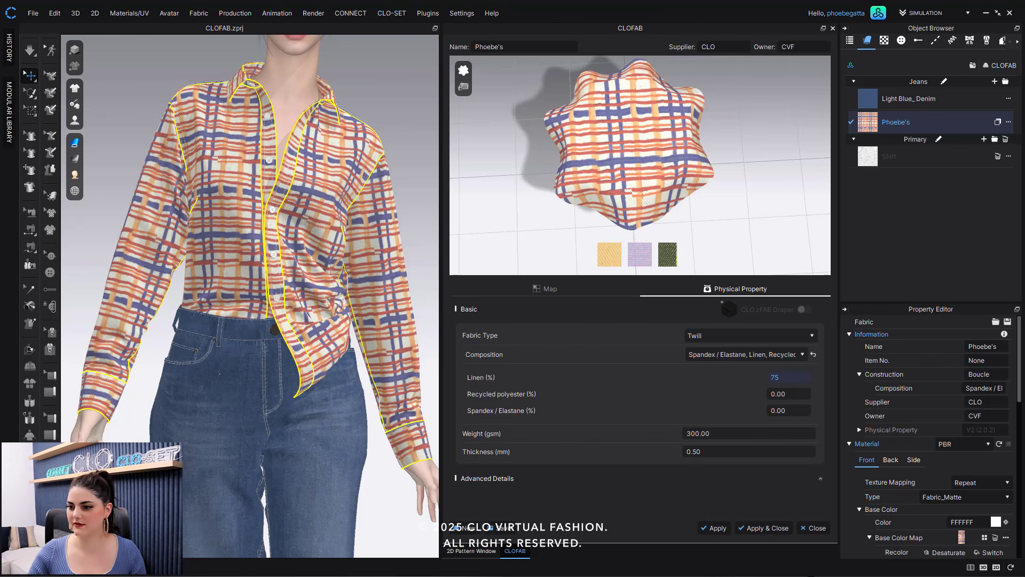
pyautogui.press('Tab')
pyautogui.write('20')
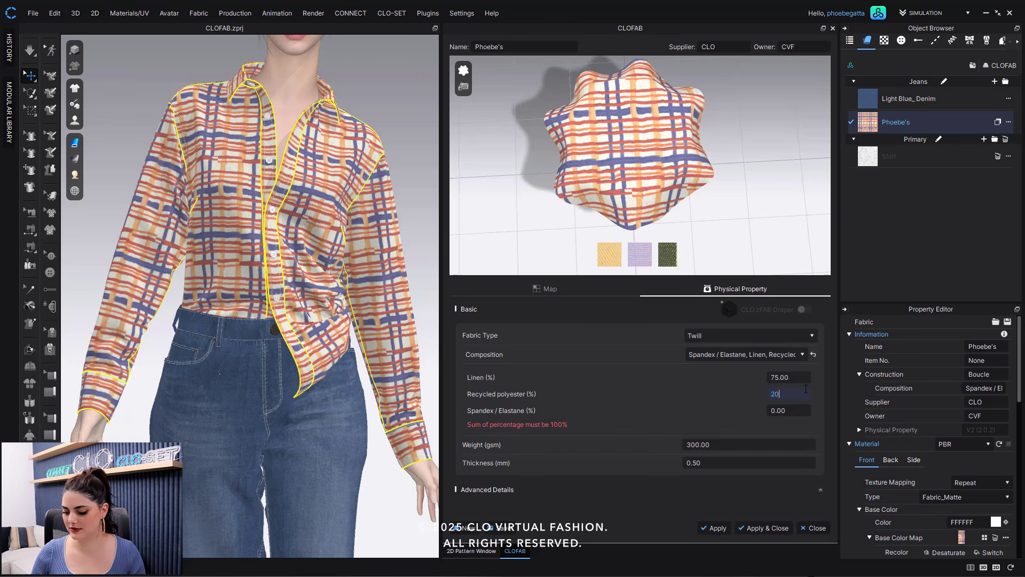
pyautogui.press('Tab')
pyautogui.write('5')
pyautogui.press('Return')
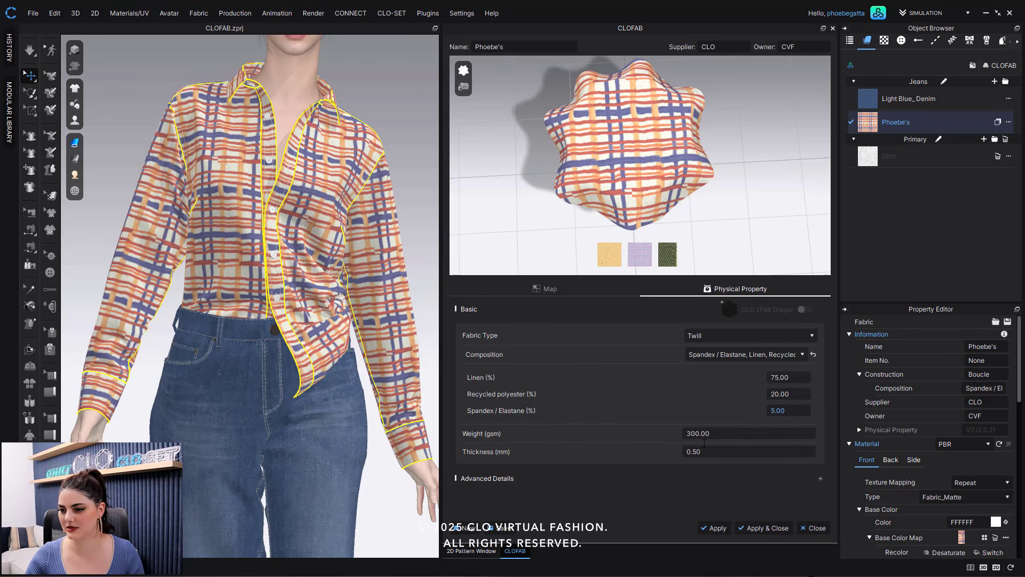
# - Set the fabric weight to 180 gsm
pyautogui.click(706, 433)
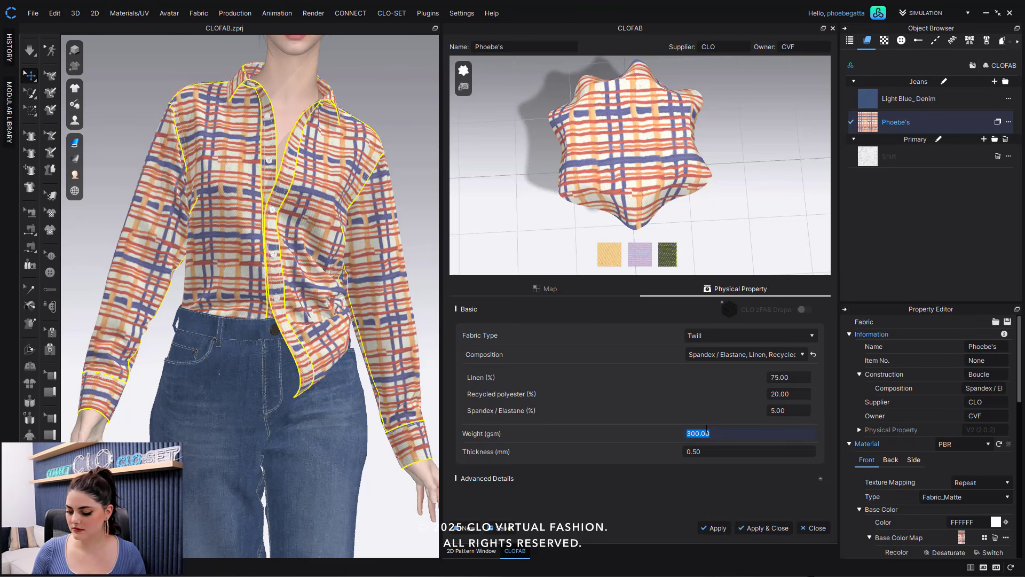
pyautogui.write('180')
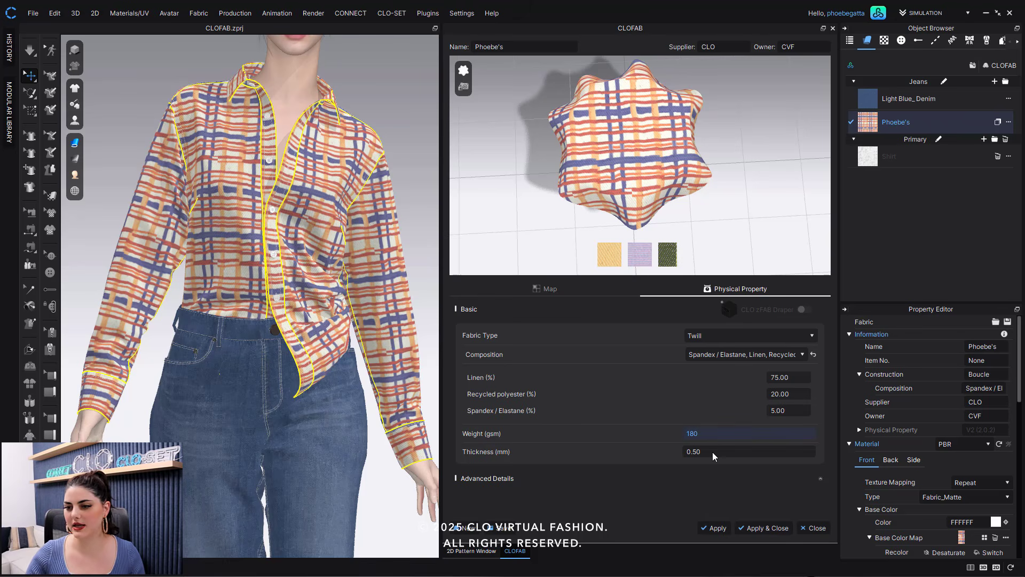
pyautogui.click(718, 450)
pyautogui.press('Return')
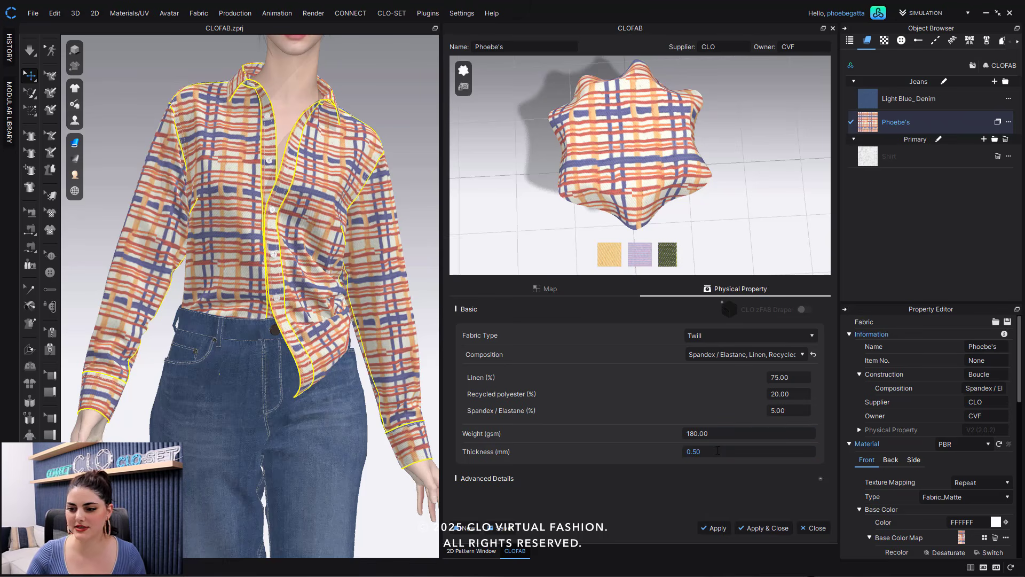
# - Set the fabric thickness to 0.75 mm
pyautogui.press('5')
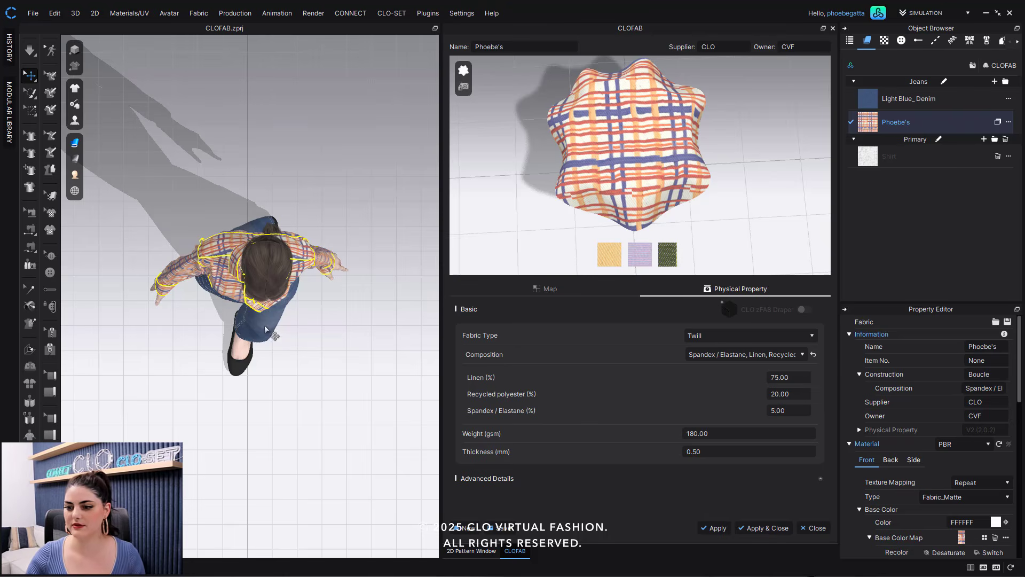
pyautogui.click(299, 344)
pyautogui.press('2')
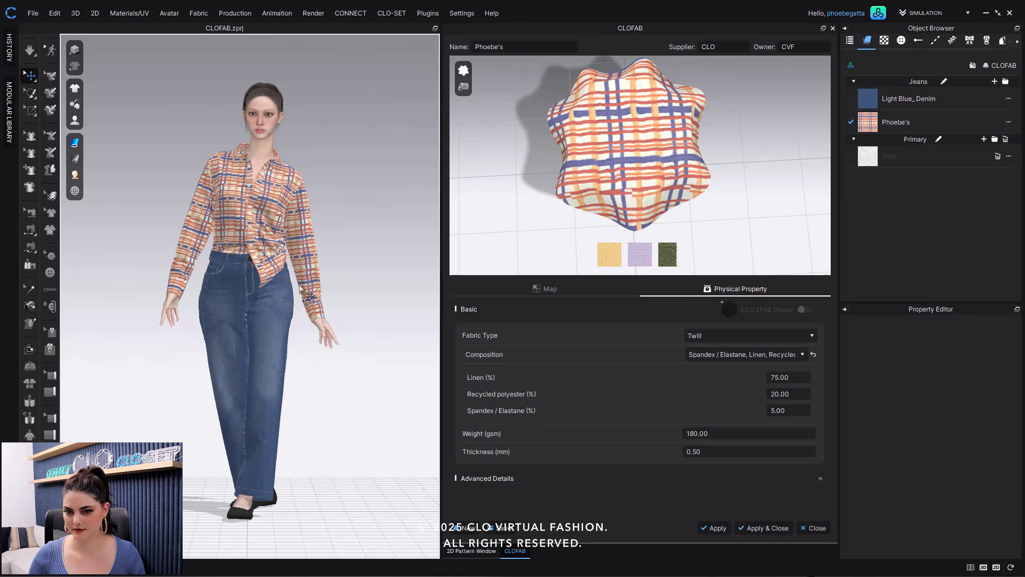
pyautogui.scroll(5, 298, 320)
pyautogui.scroll(5, 297, 370)
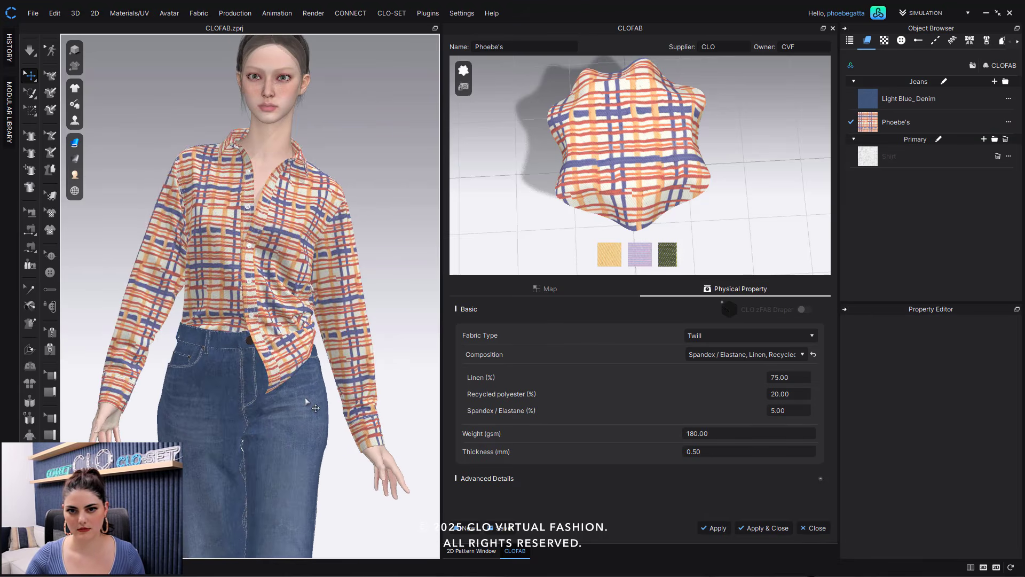
pyautogui.scroll(-3, 323, 368)
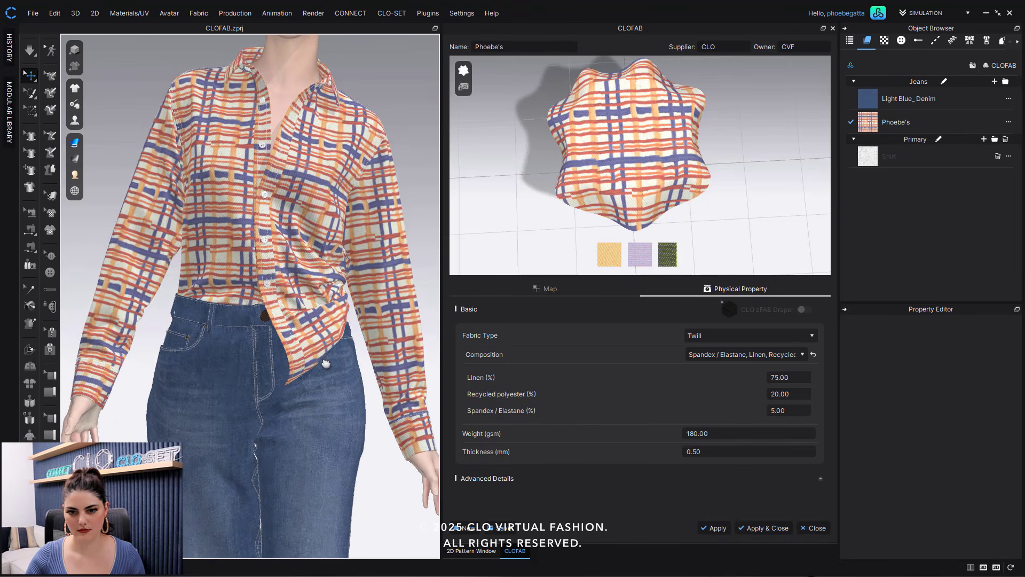
pyautogui.doubleClick(703, 451)
pyautogui.doubleClick(703, 451)
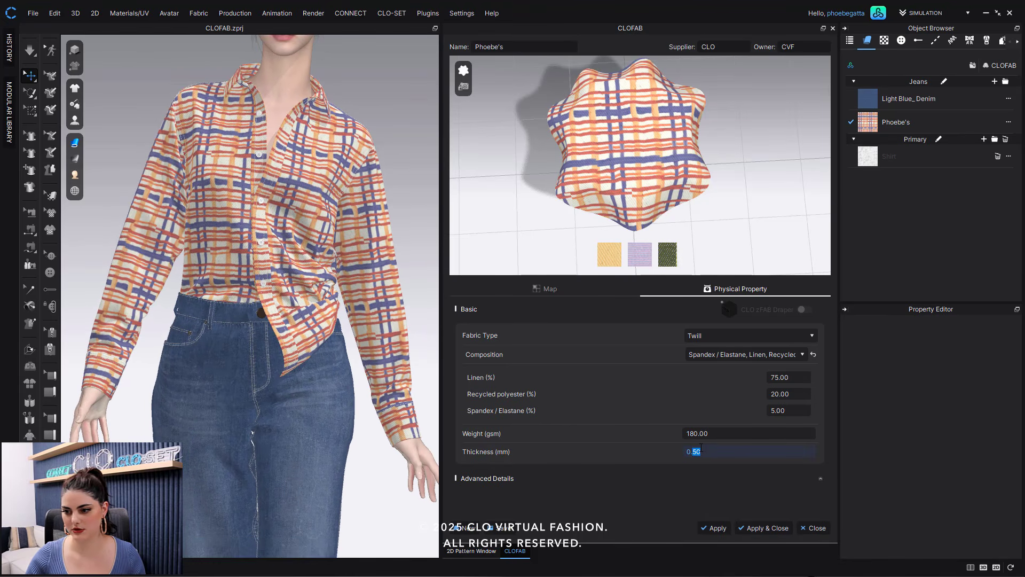
pyautogui.tripleClick(700, 448)
pyautogui.write('.75')
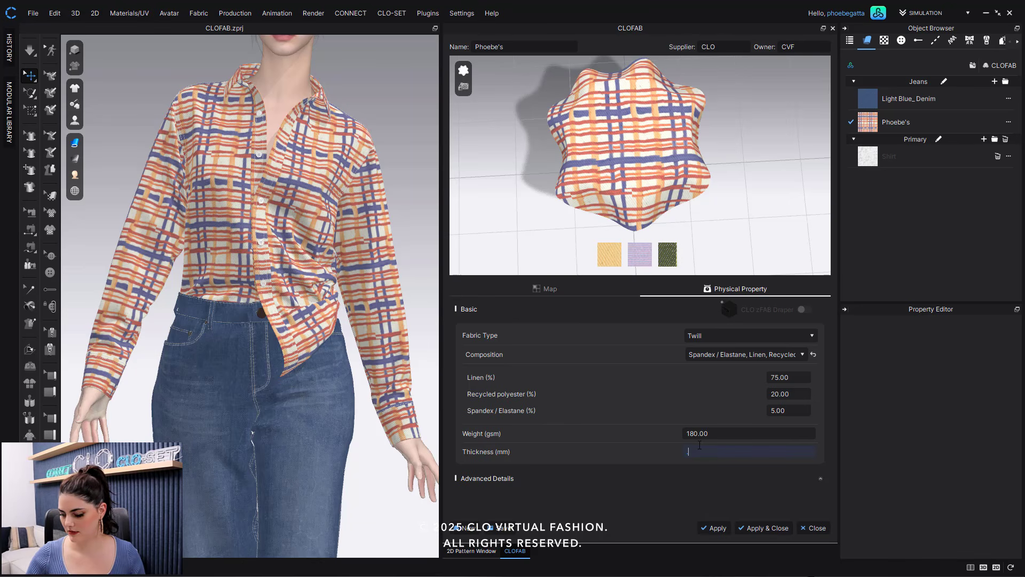
pyautogui.press('Return')
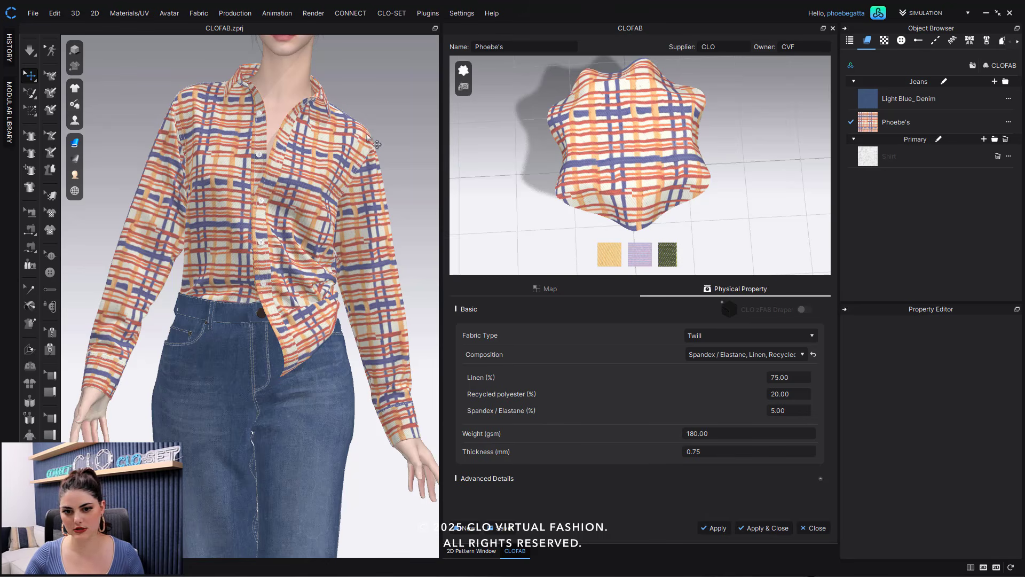
# - Apply the physical properties and run the simulation on the plaid shirt
pyautogui.click(718, 528)
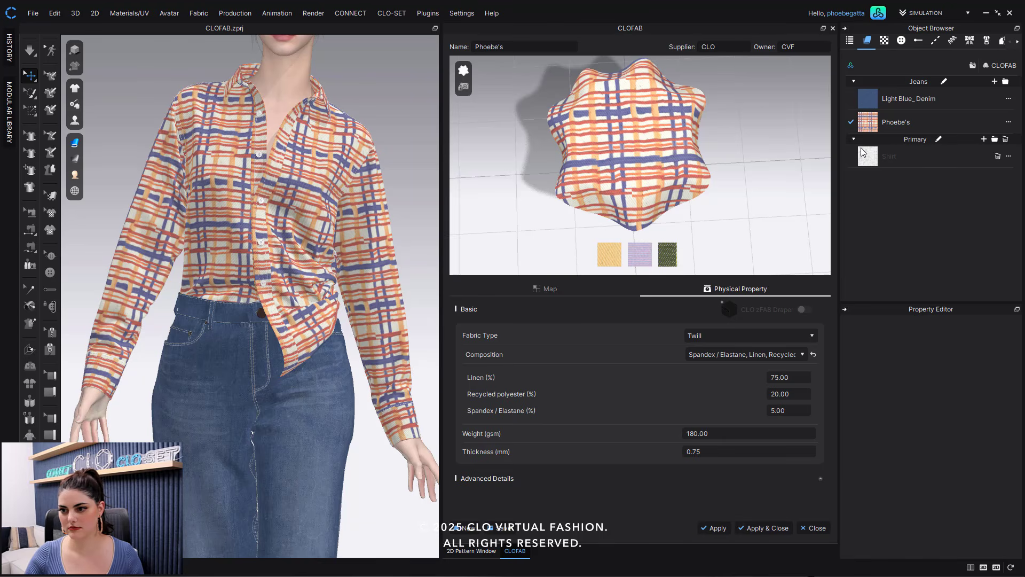
pyautogui.click(374, 86)
pyautogui.press('space')
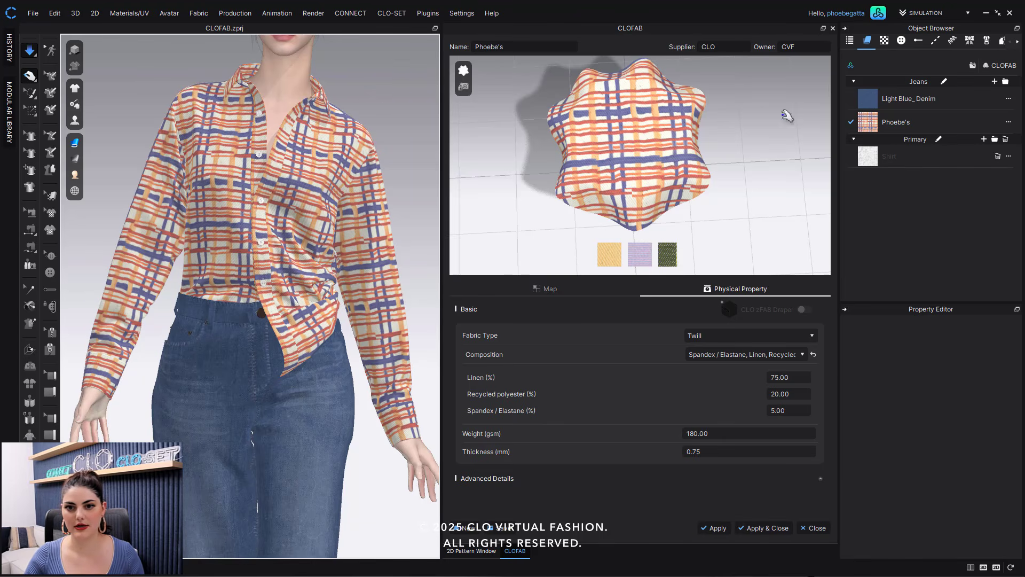
pyautogui.click(926, 125)
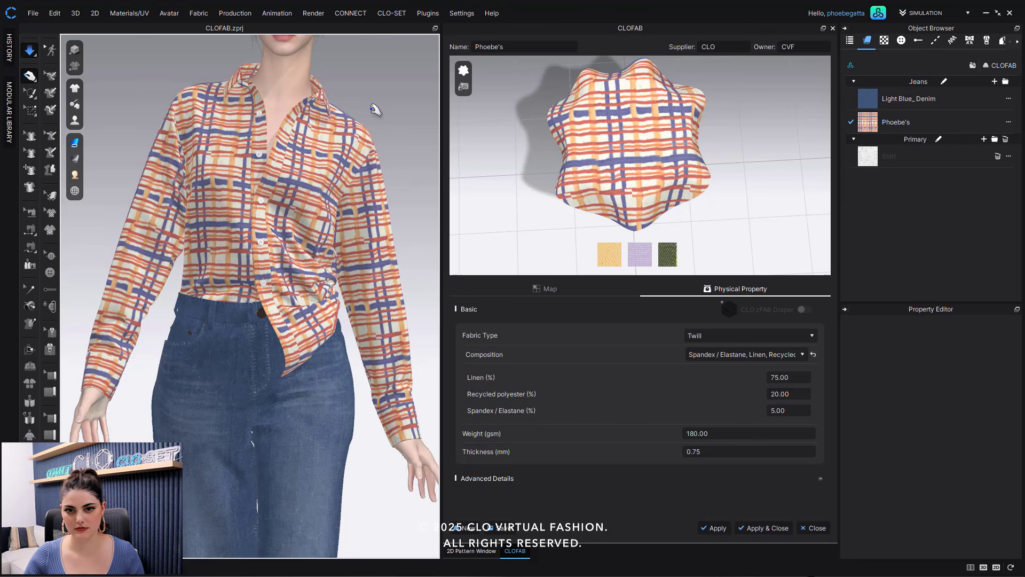
pyautogui.press('space')
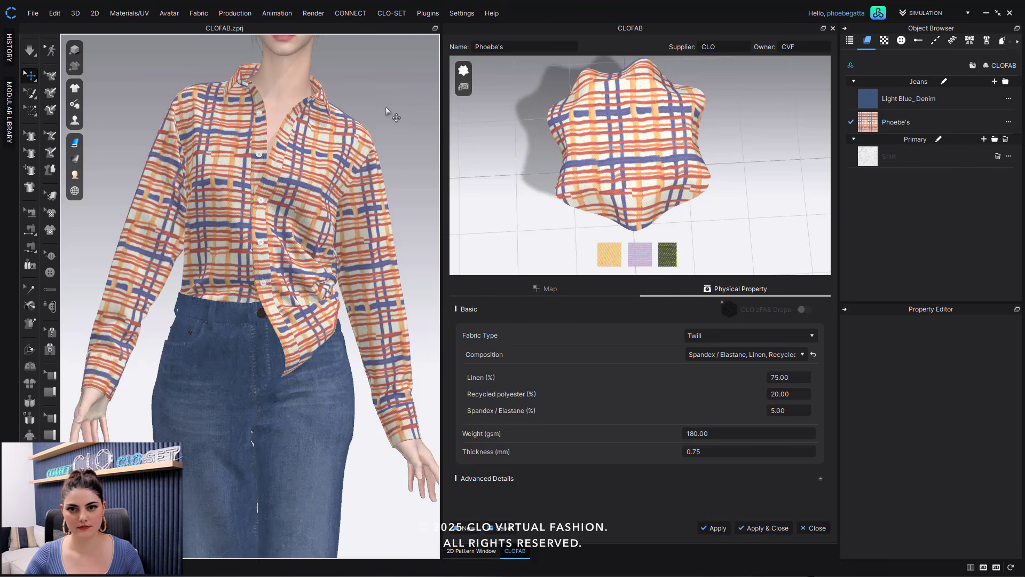
pyautogui.press('space')
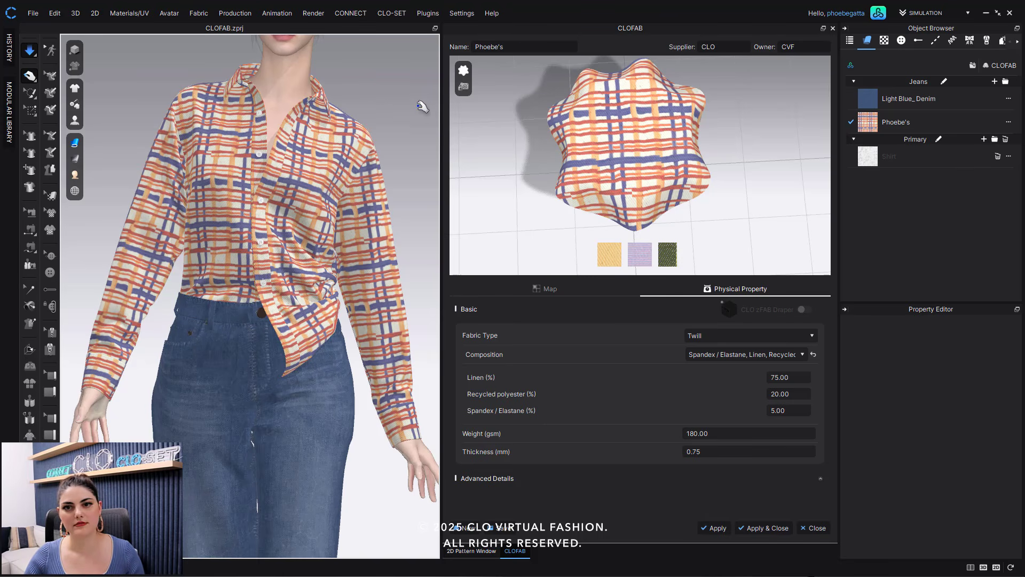
# - Stop the simulation and set up saving the fabric with all PNG textures and Default_Modelist_1 as the custom preview image
pyautogui.press('space')
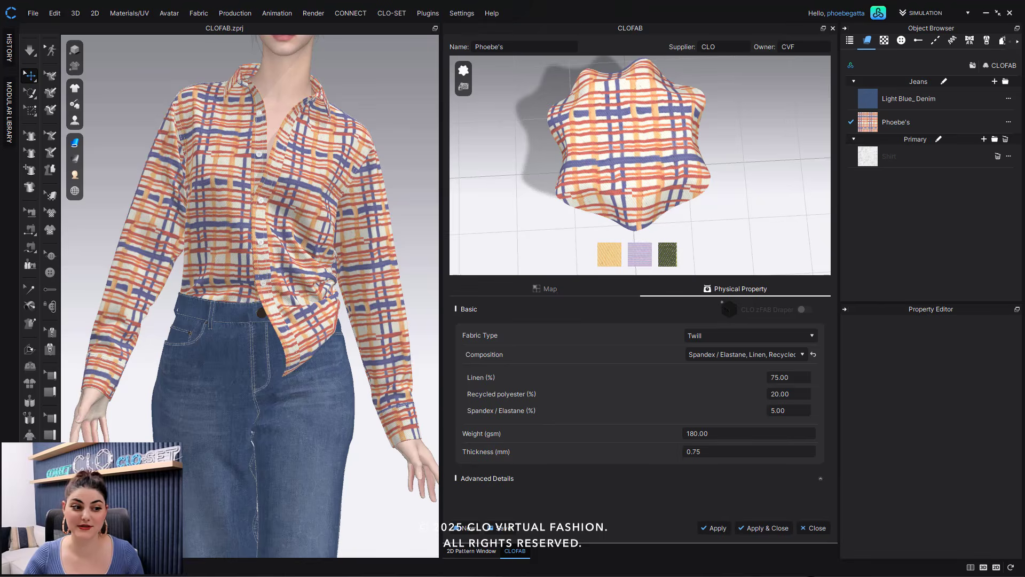
pyautogui.moveTo(475, 215); pyautogui.dragTo(452, 195)
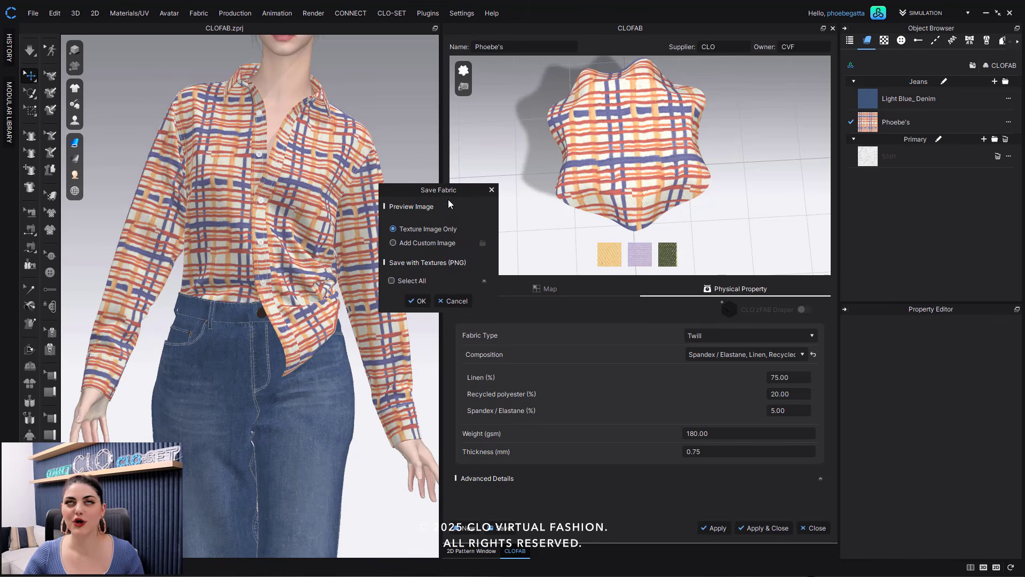
pyautogui.click(409, 281)
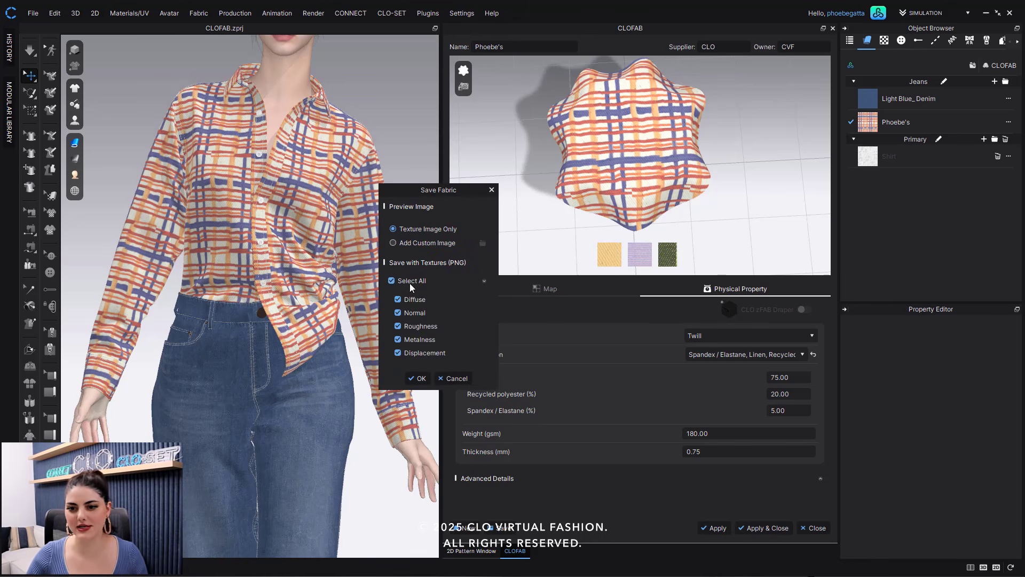
pyautogui.click(450, 244)
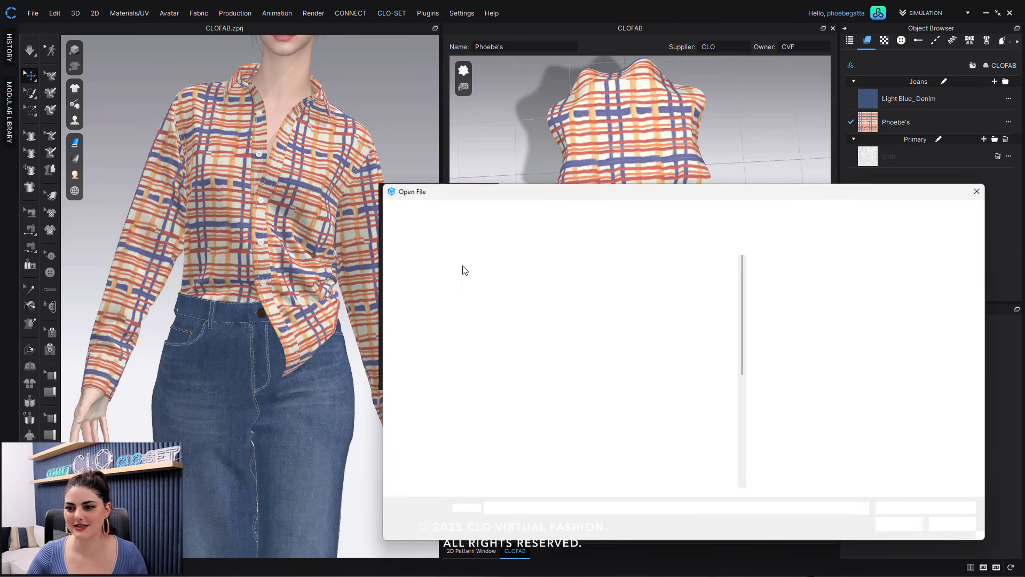
pyautogui.click(641, 284)
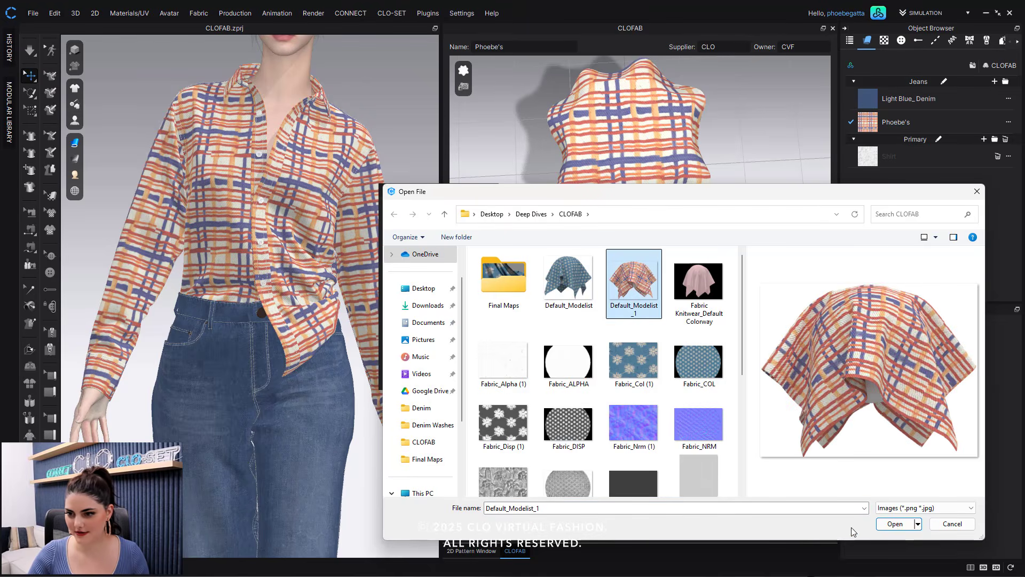
pyautogui.click(895, 524)
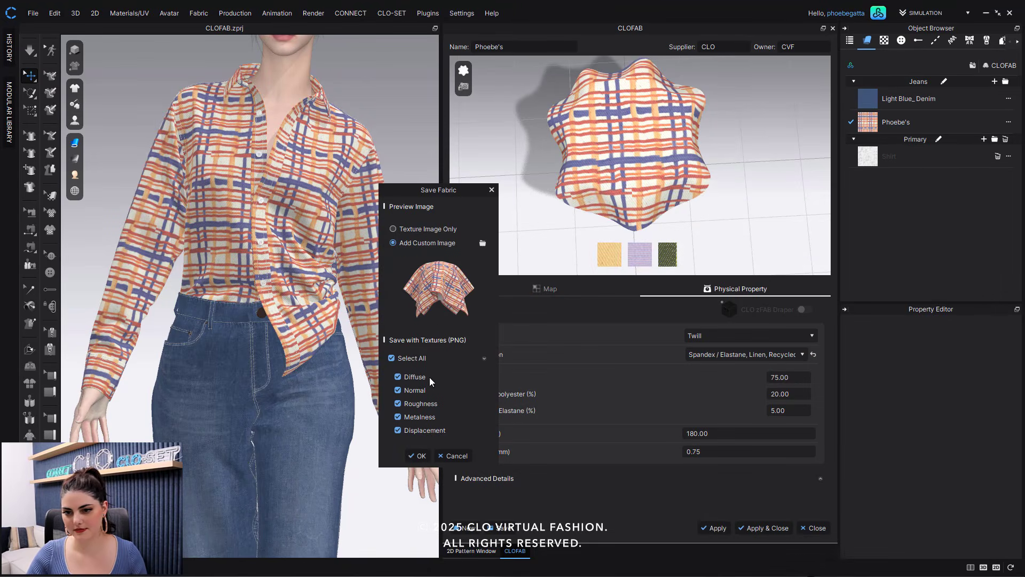
# - Save the fabric into the CLOFAB folder
pyautogui.click(420, 457)
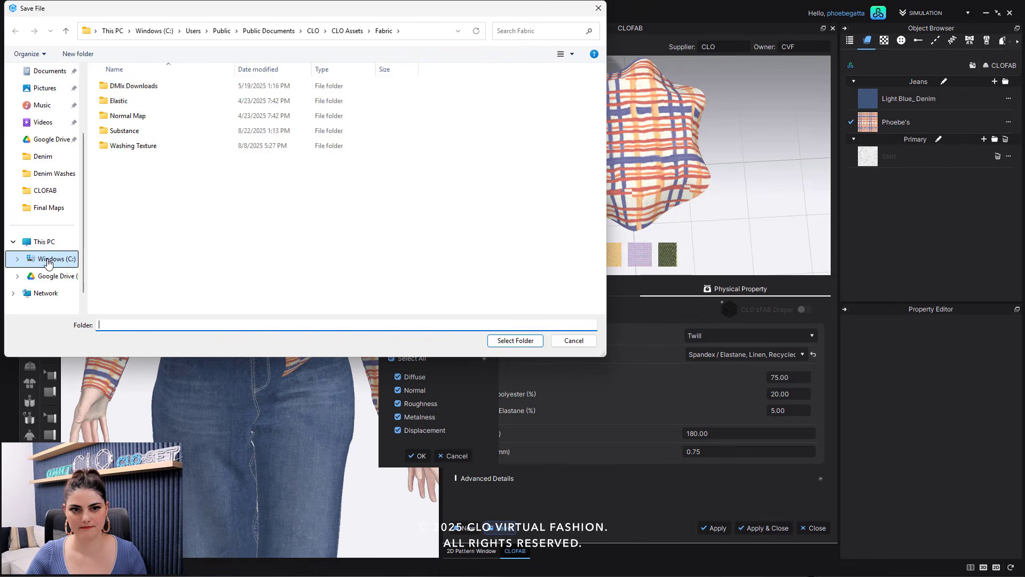
pyautogui.click(47, 190)
pyautogui.click(525, 341)
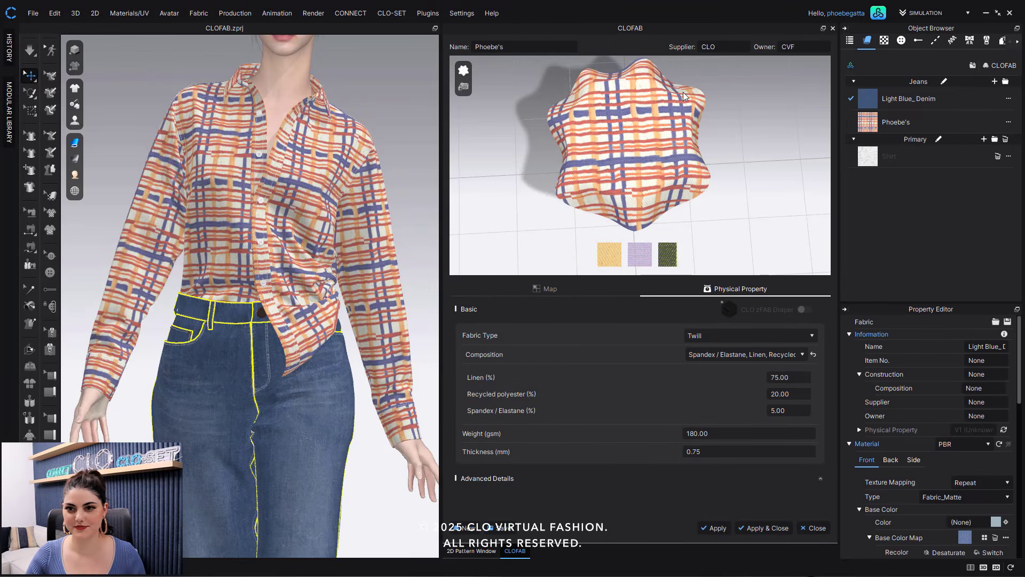
# - Start a new texture-free CLOFAB fabric named Phoebe Knits and open its Physical Property settings
pyautogui.click(466, 528)
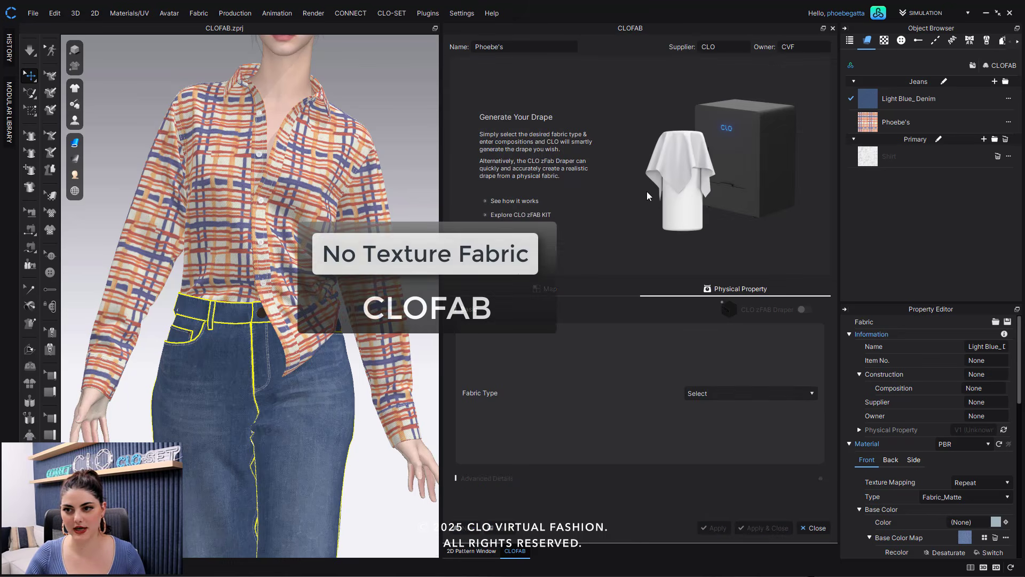
pyautogui.click(539, 42)
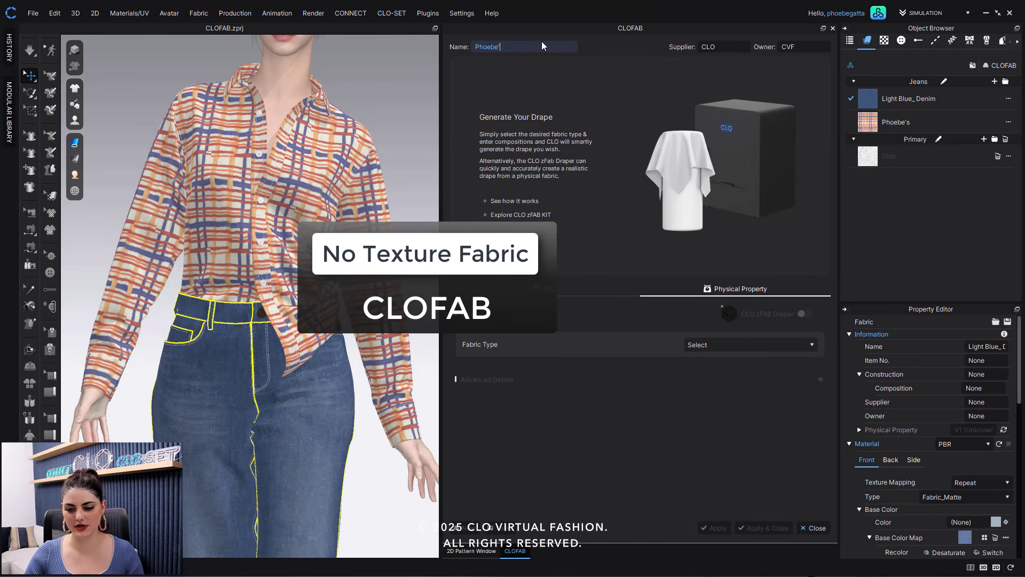
pyautogui.write('Knits')
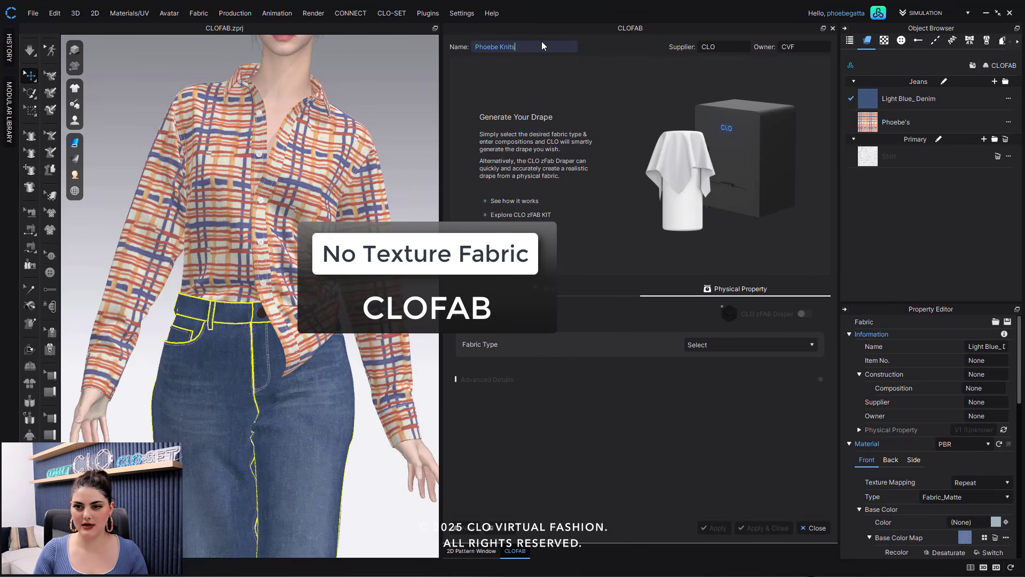
pyautogui.click(636, 160)
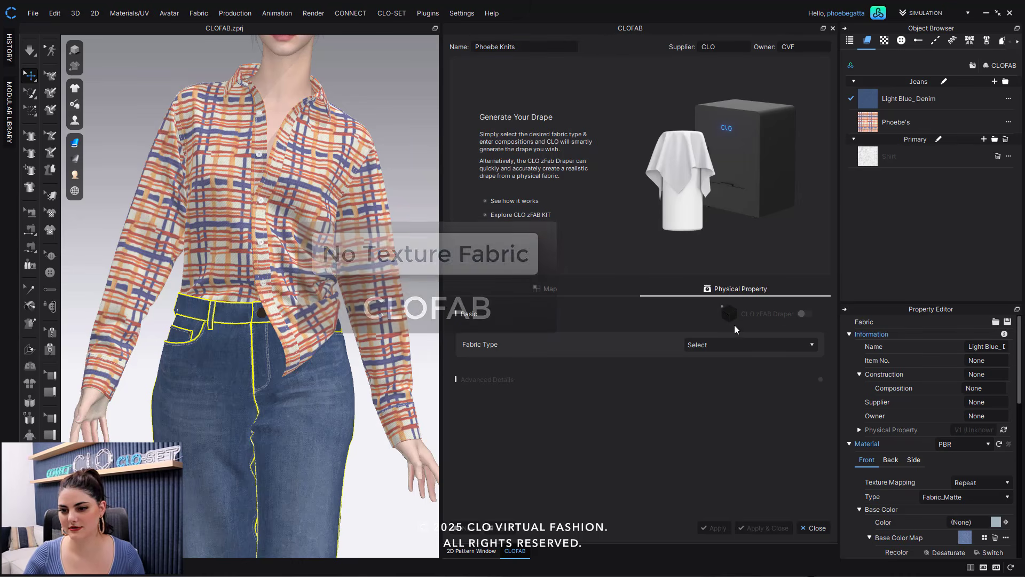
pyautogui.click(550, 291)
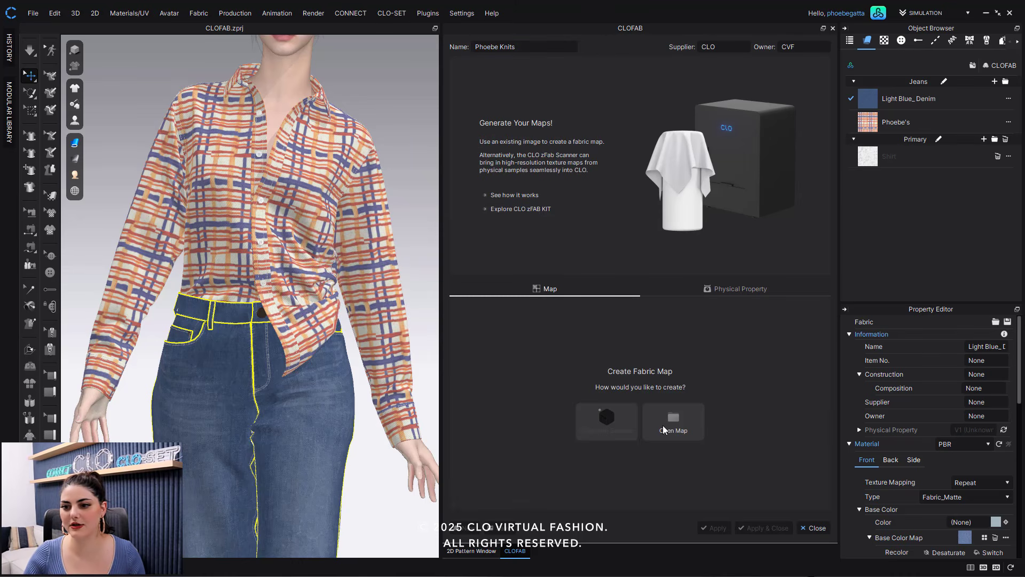
pyautogui.click(744, 289)
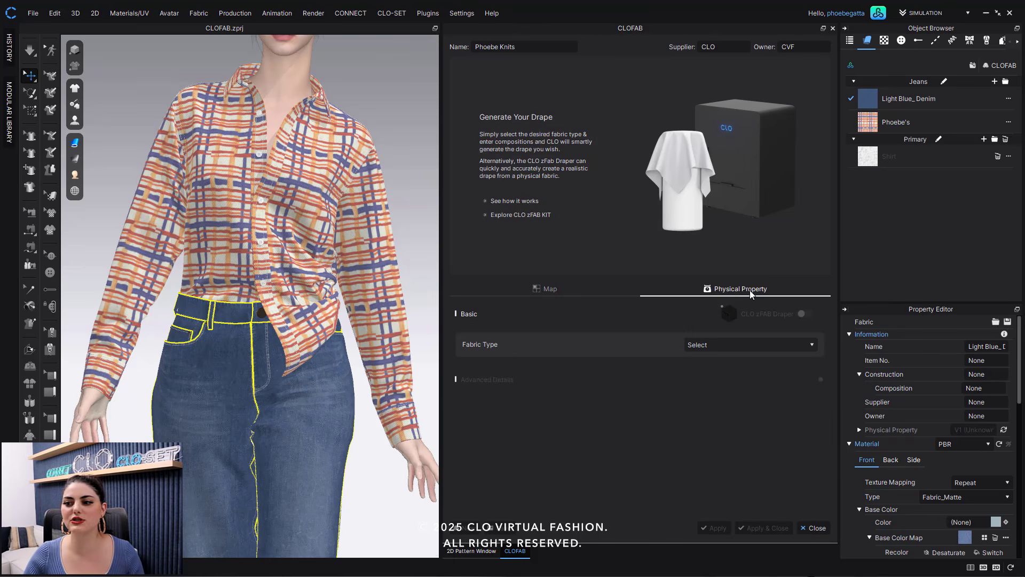
# - Set the fabric type to Jersey with a Cotton, Spandex / Elastane and Polyester composition
pyautogui.click(761, 345)
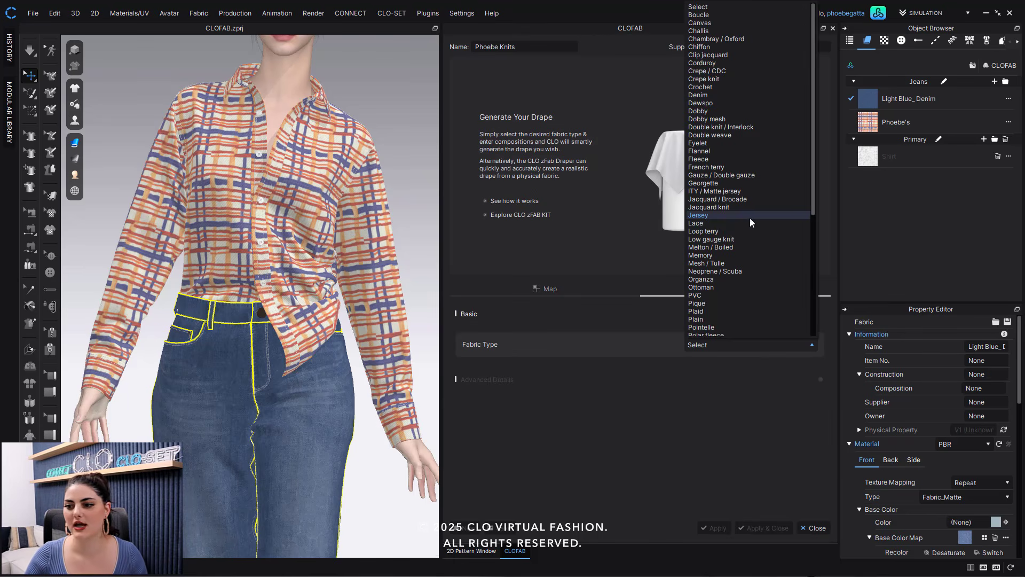
pyautogui.click(694, 369)
pyautogui.click(724, 350)
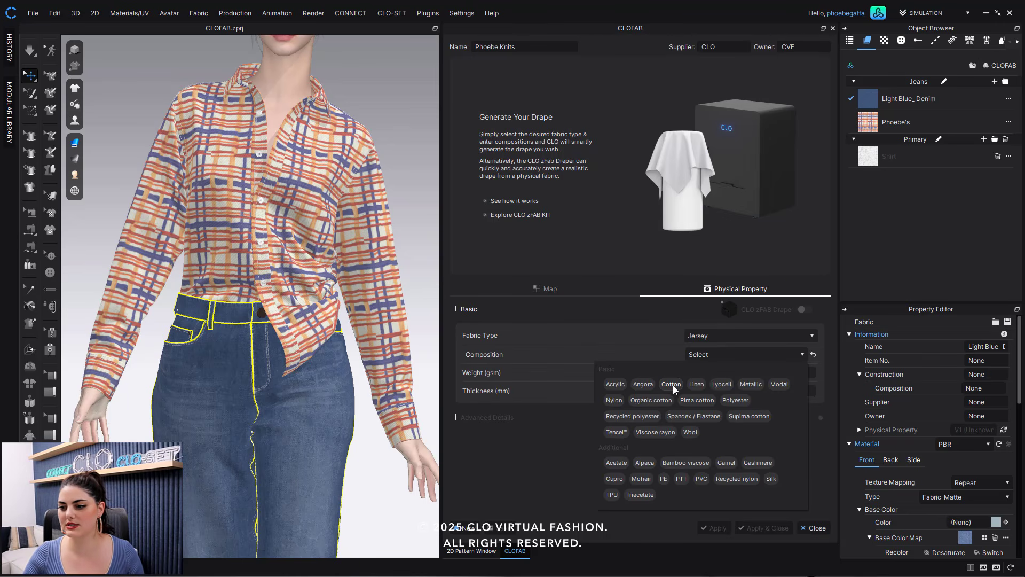
pyautogui.click(671, 385)
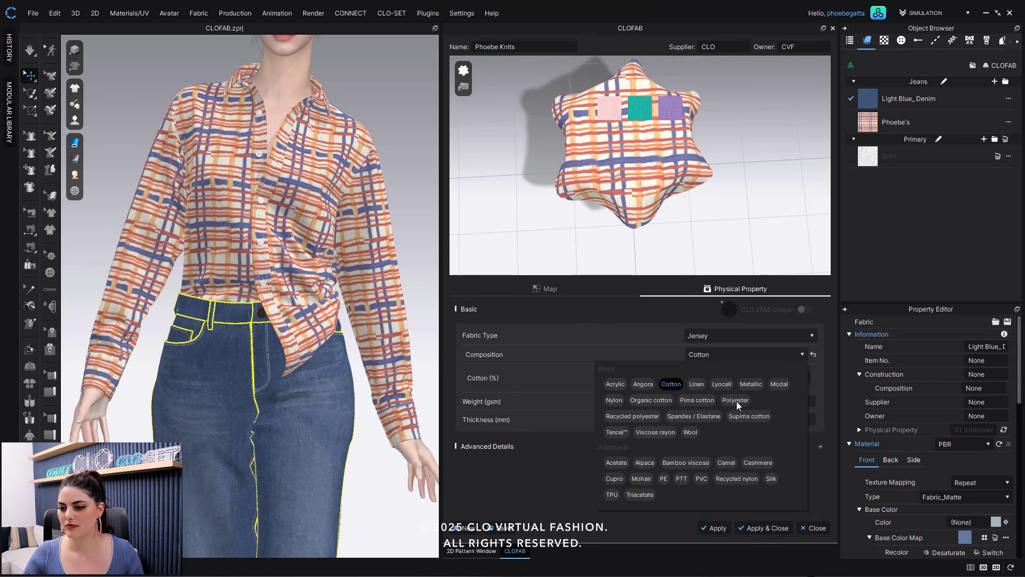
pyautogui.click(694, 416)
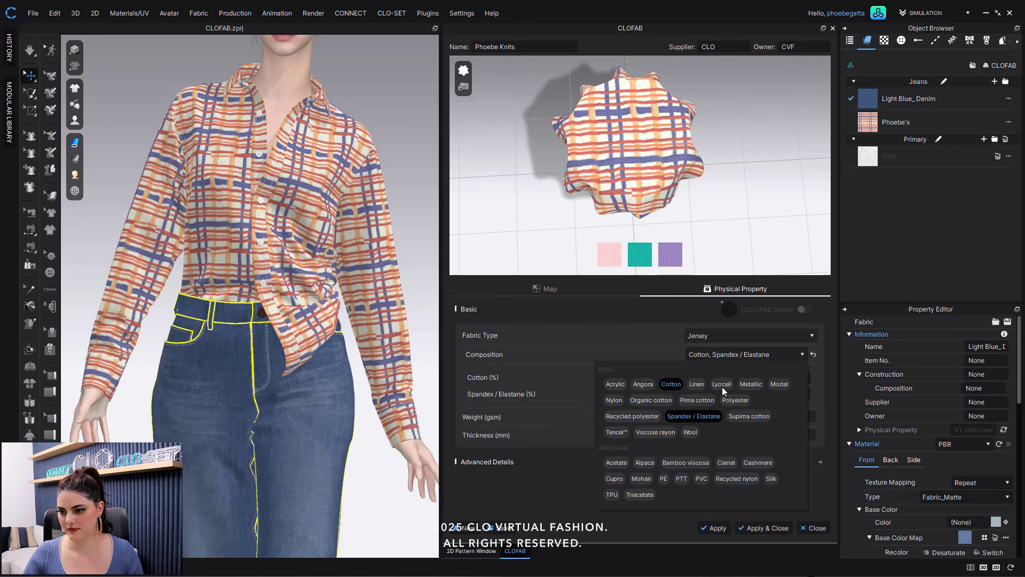
pyautogui.click(734, 400)
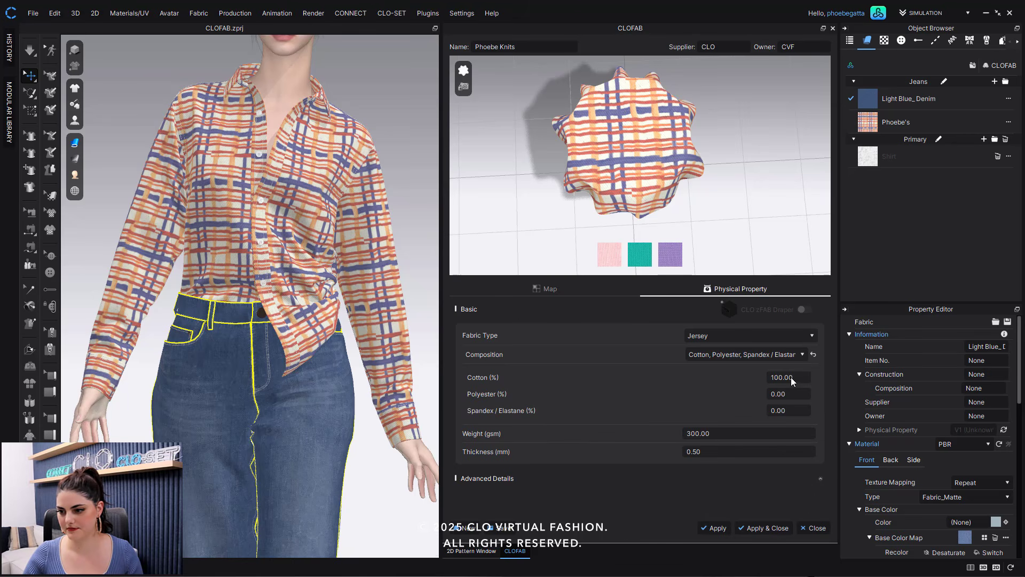
# - Enter the composition percentages: Cotton 80, Polyester 15, Spandex / Elastane 5
pyautogui.doubleClick(790, 377)
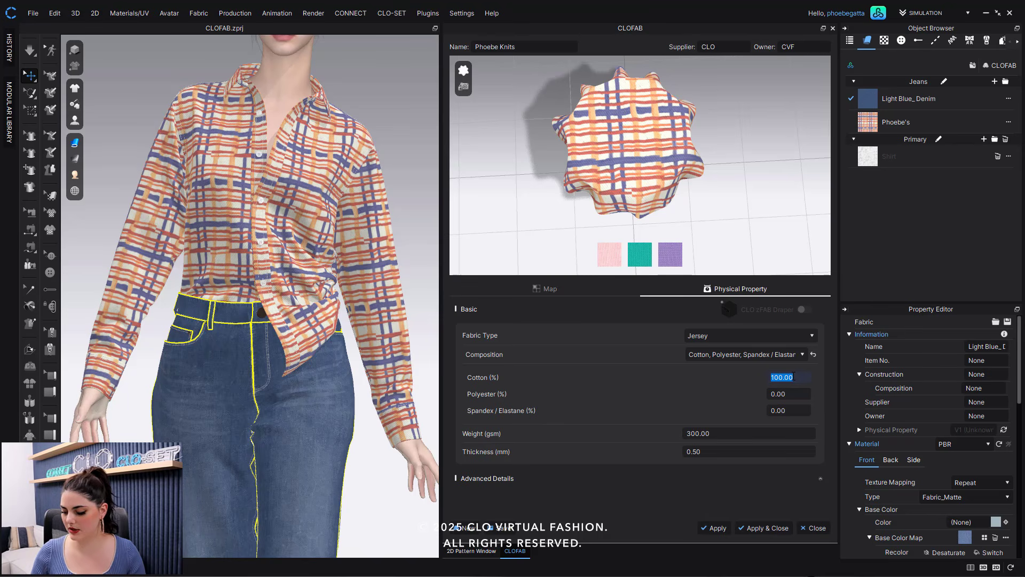
pyautogui.write('80')
pyautogui.press('Tab')
pyautogui.press('Tab')
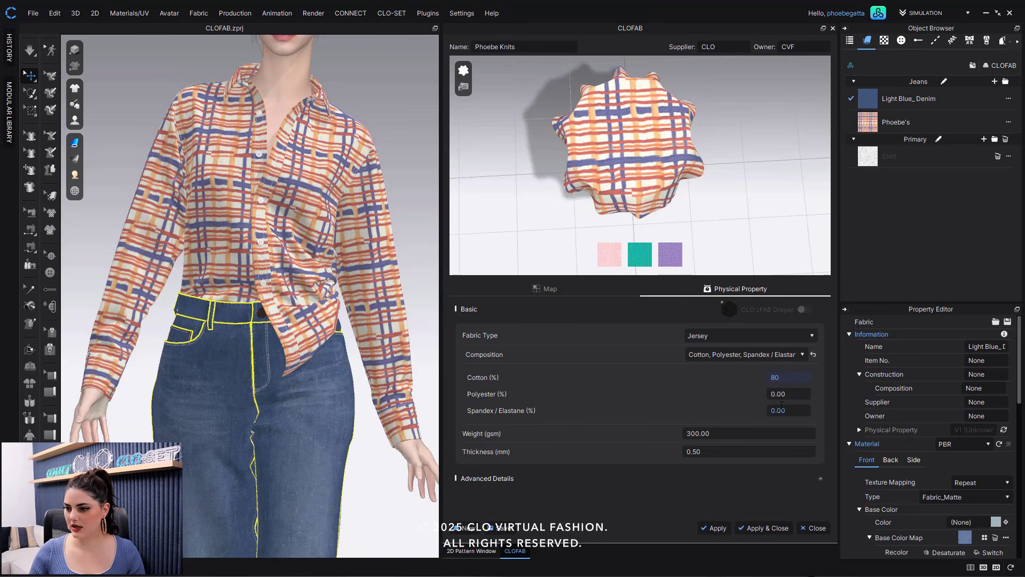
pyautogui.doubleClick(788, 393)
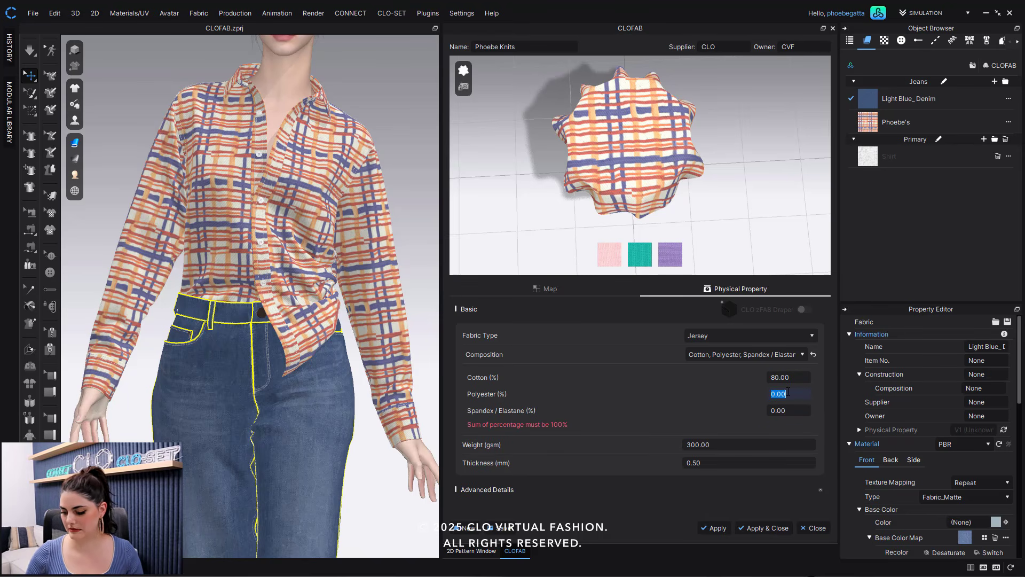
pyautogui.write('15')
pyautogui.doubleClick(802, 412)
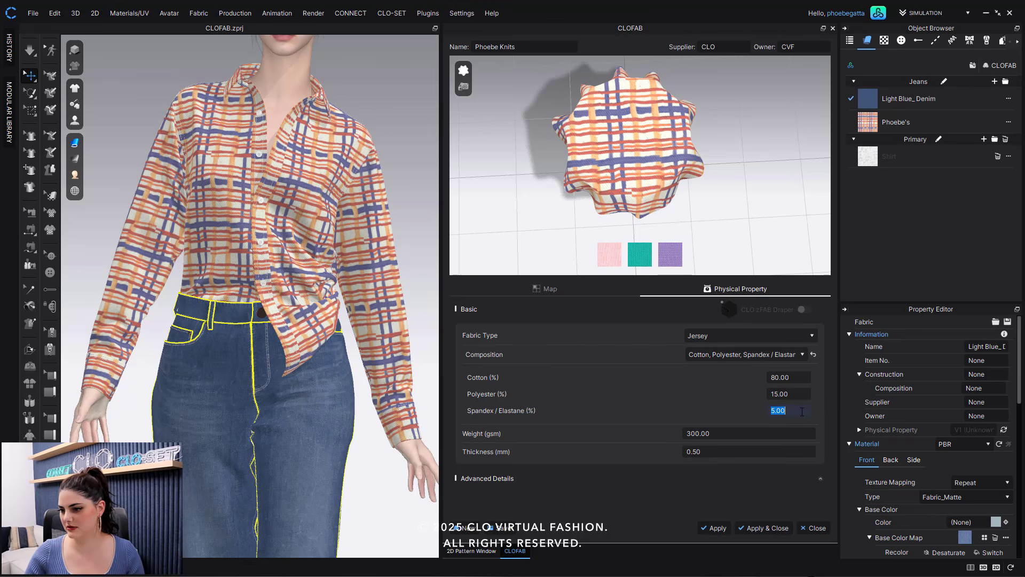
# - Set the fabric weight to 275 gsm
pyautogui.click(748, 432)
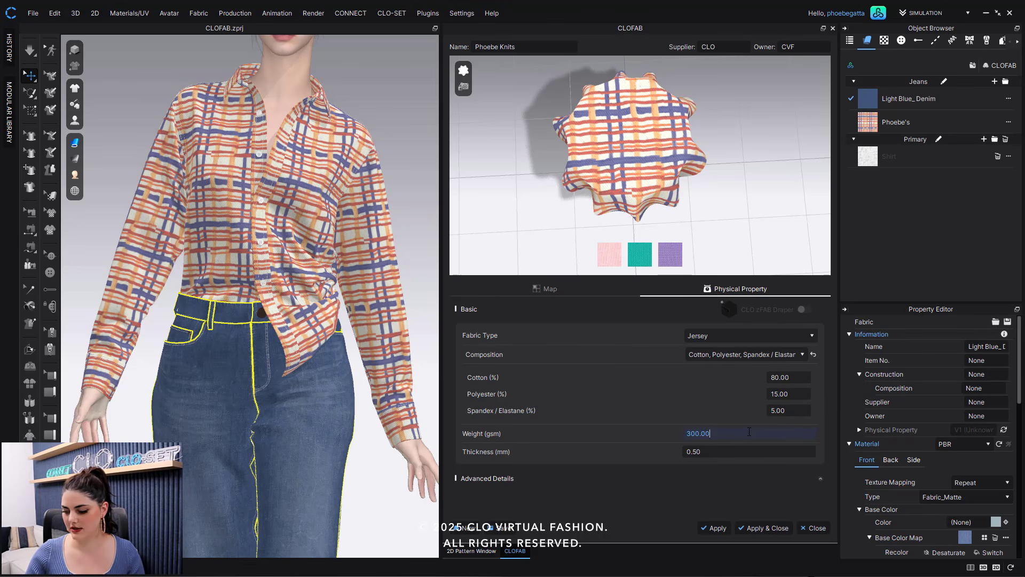
pyautogui.doubleClick(750, 432)
pyautogui.write('275')
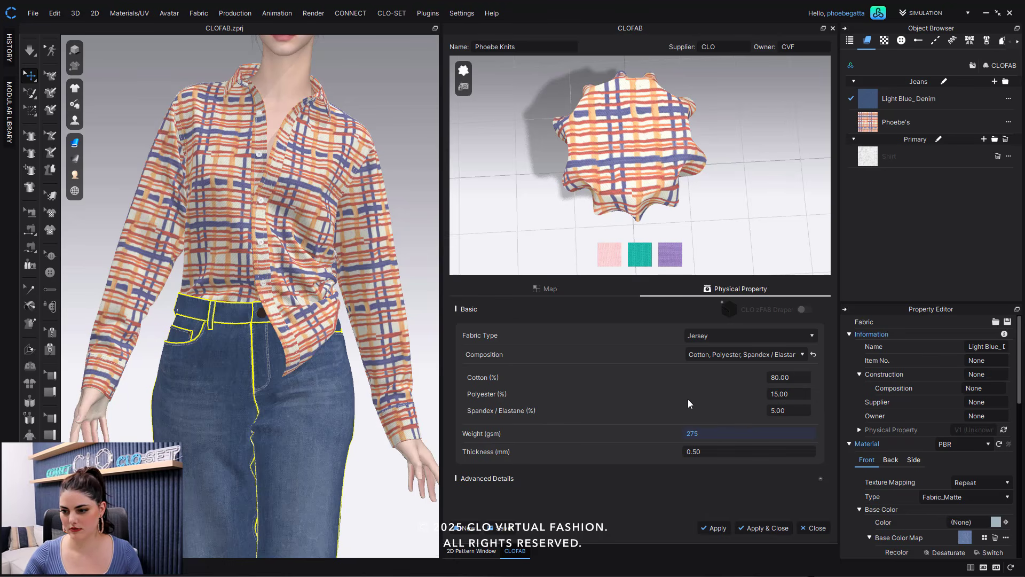
pyautogui.press('Return')
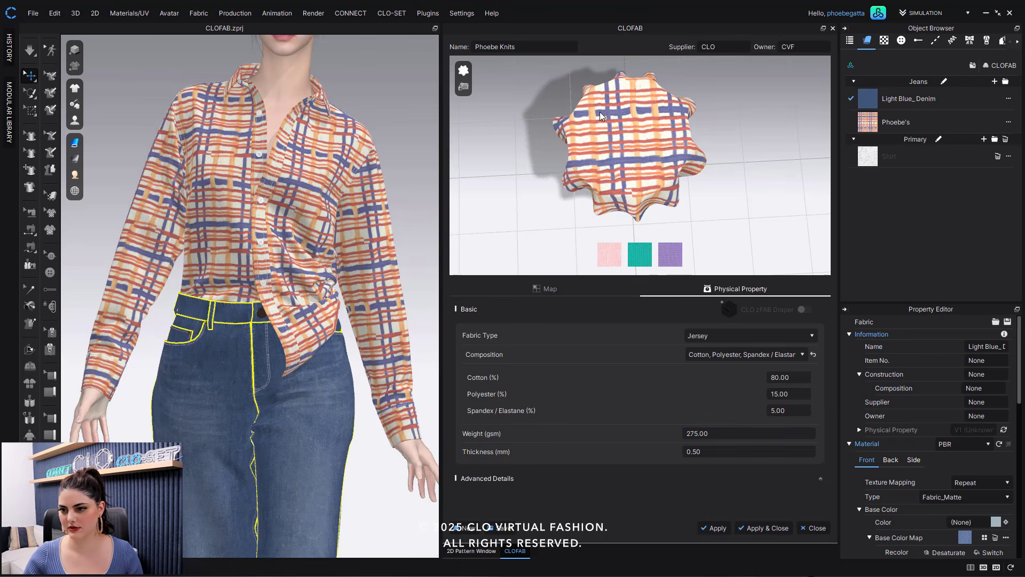
# - Apply the pink colorway of Phoebe Knits to the shirt and inspect the fabric's properties in the Property Editor
pyautogui.click(613, 258)
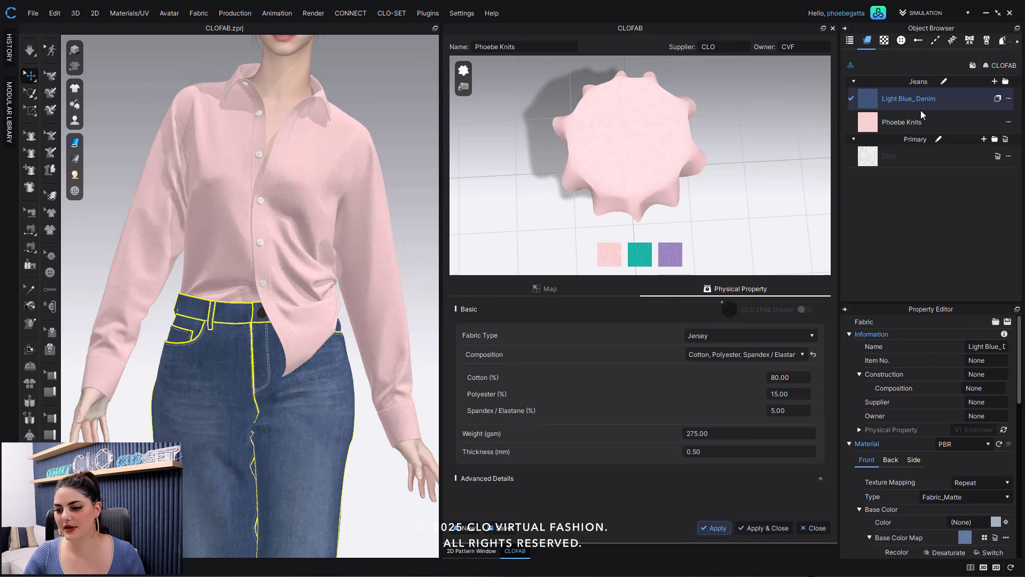
pyautogui.click(947, 121)
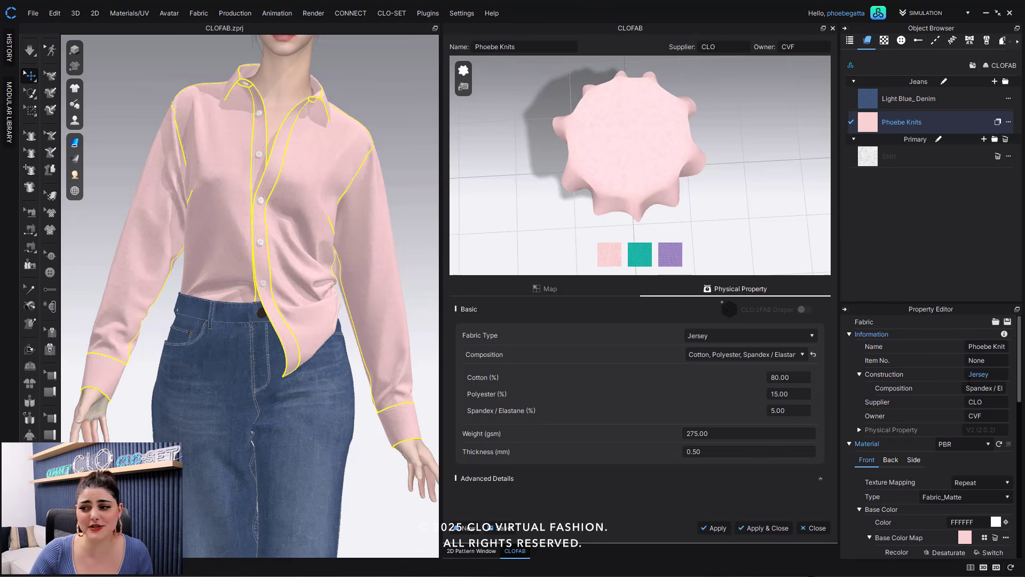
pyautogui.scroll(-3, 935, 412)
pyautogui.scroll(-2, 935, 417)
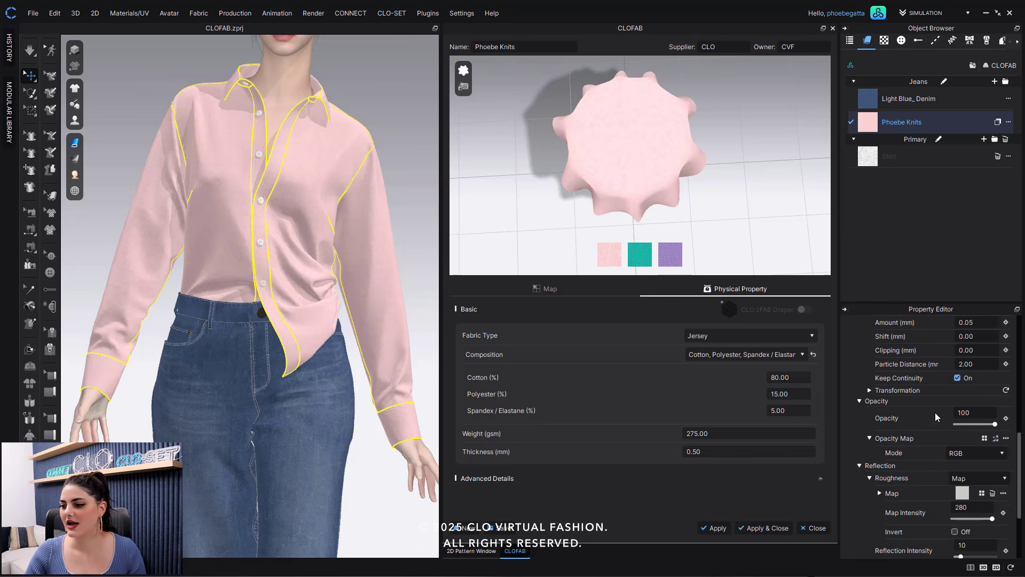
pyautogui.scroll(5, 935, 415)
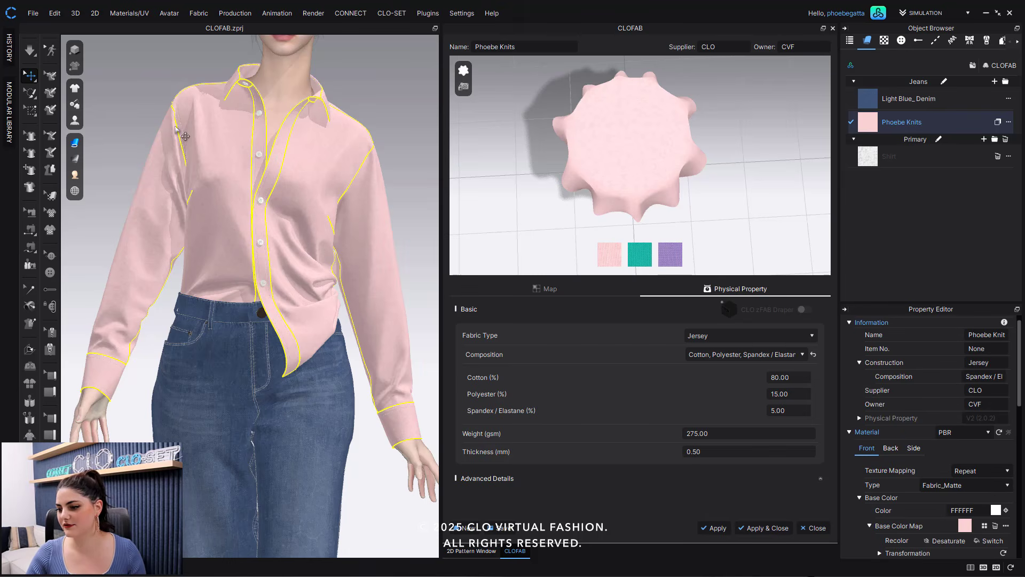
pyautogui.click(386, 82)
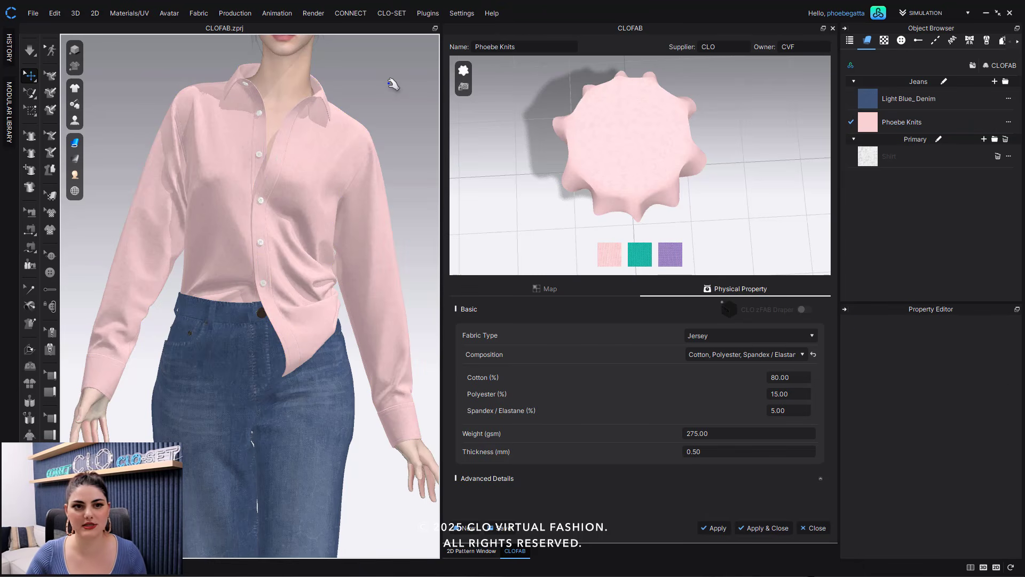
# - Run the simulation on the pink knit shirt
pyautogui.press('space')
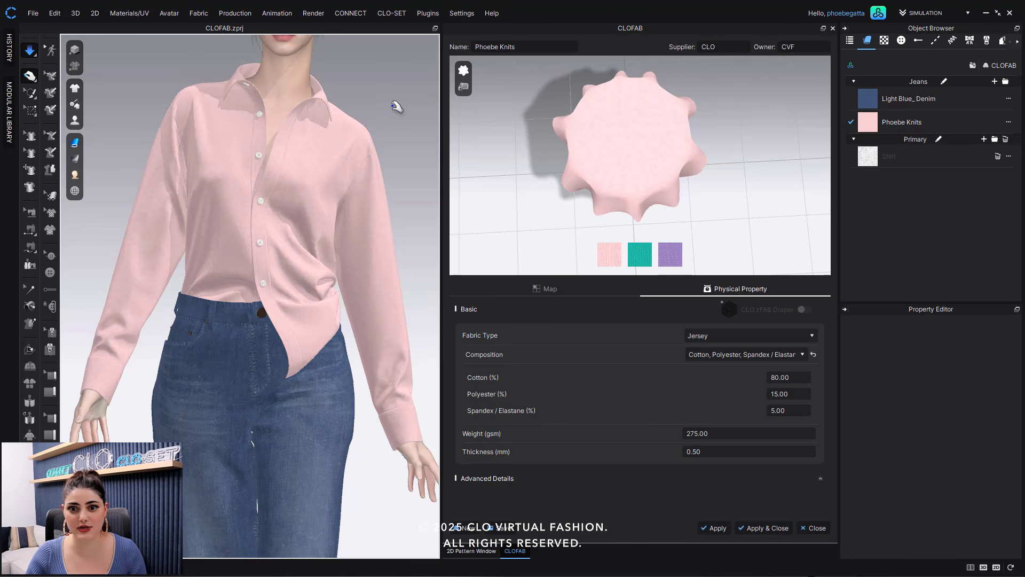
pyautogui.click(33, 53)
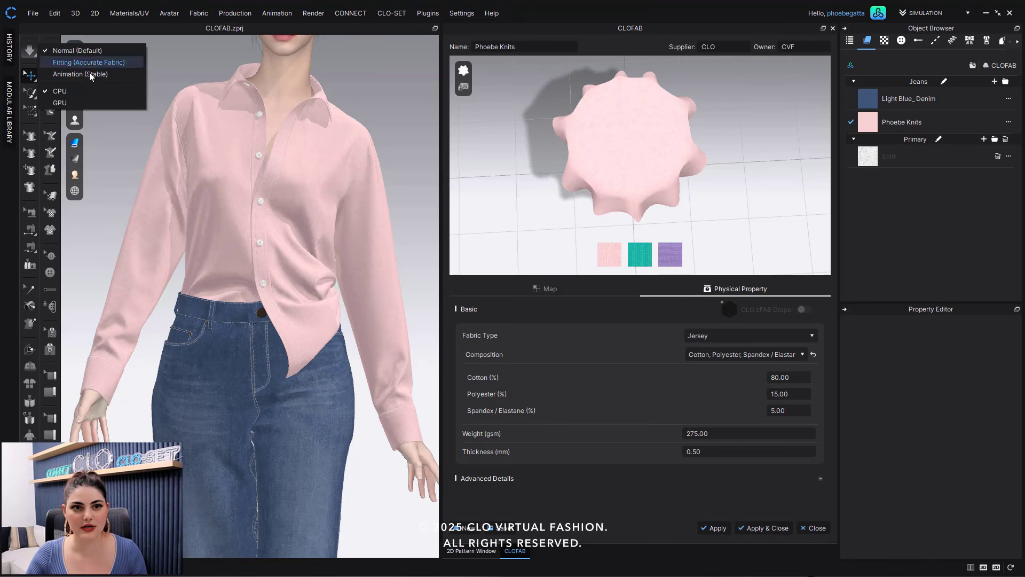
pyautogui.click(290, 113)
pyautogui.click(390, 82)
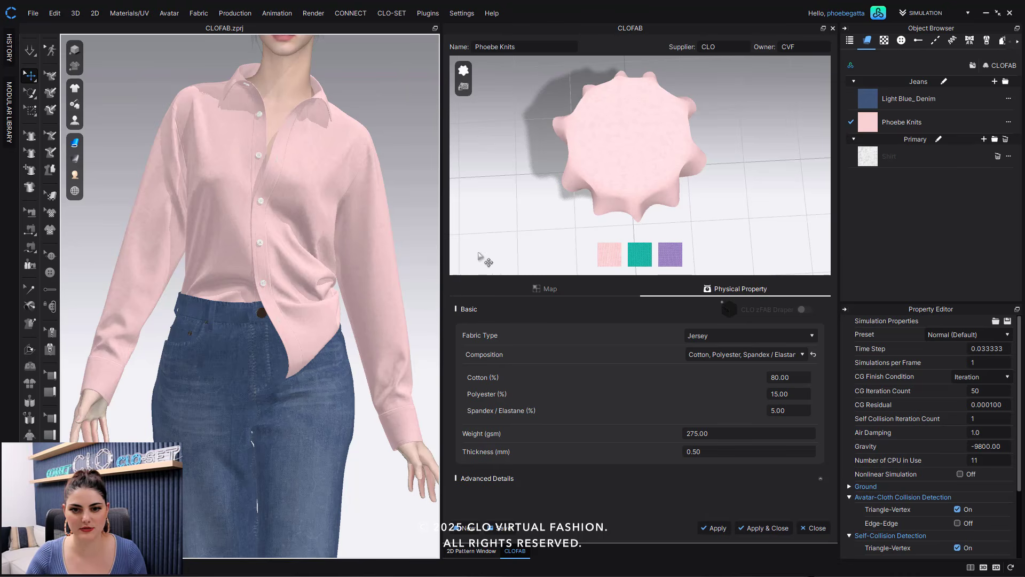
pyautogui.press('space')
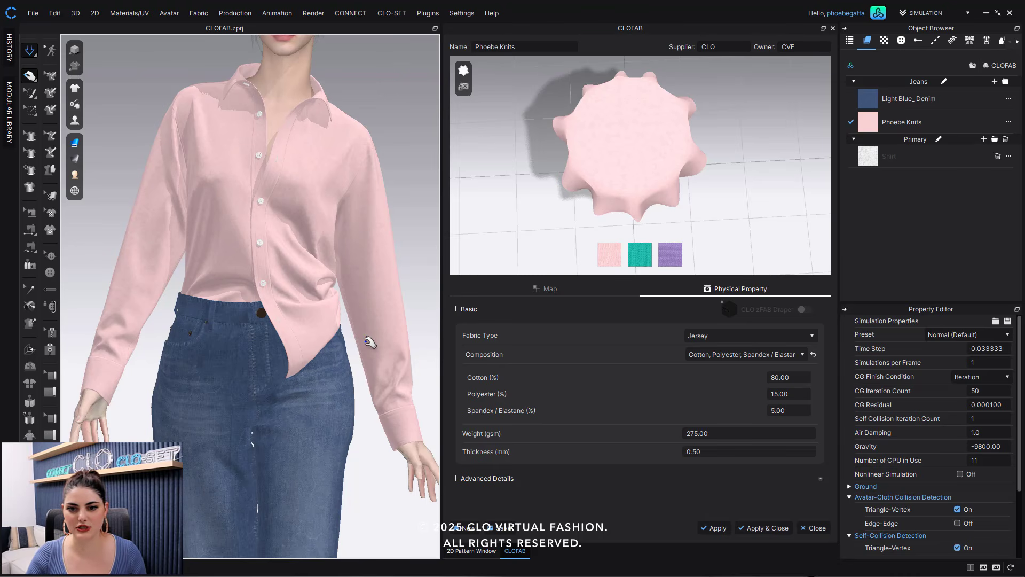
# - Pull the shirt's side panel during simulation to test the knit's stretch, then stop the simulation
pyautogui.moveTo(337, 321); pyautogui.dragTo(346, 354)
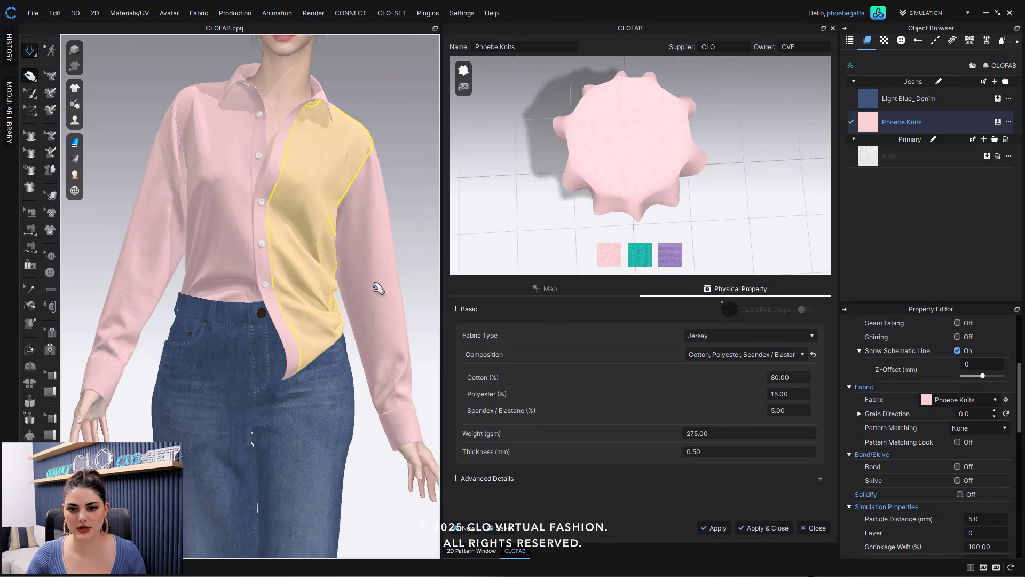
pyautogui.moveTo(377, 289); pyautogui.dragTo(378, 321)
pyautogui.click(421, 205)
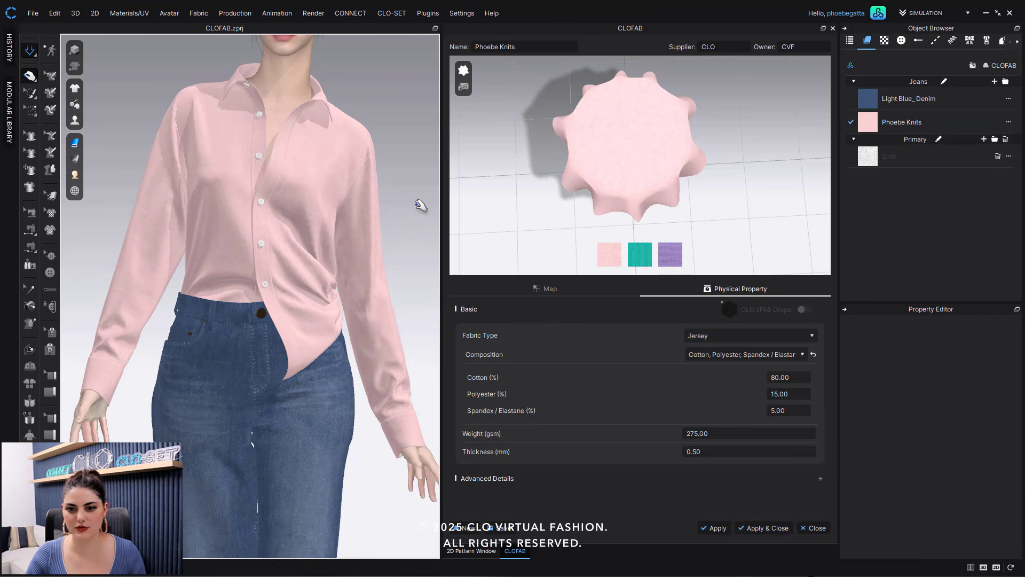
pyautogui.press('space')
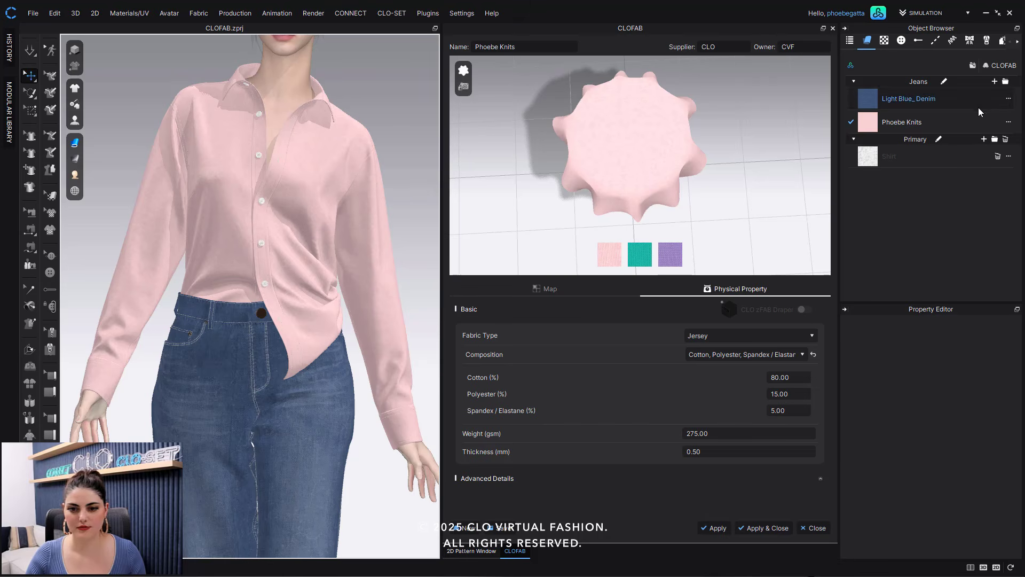
# - Save the Phoebe Knits fabric with all textures to the CLOFAB folder
pyautogui.click(929, 123)
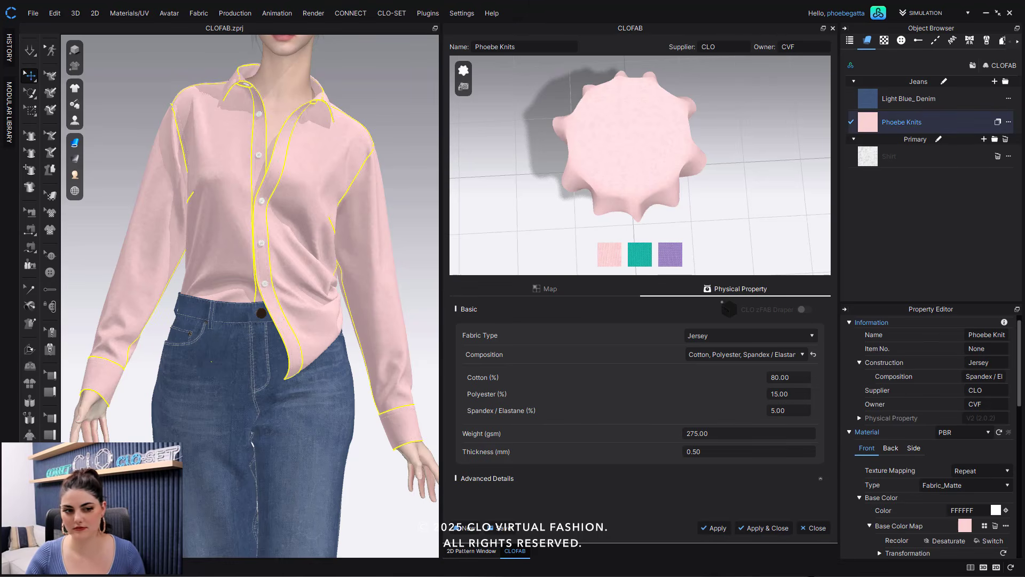
pyautogui.moveTo(37, 192); pyautogui.dragTo(515, 142)
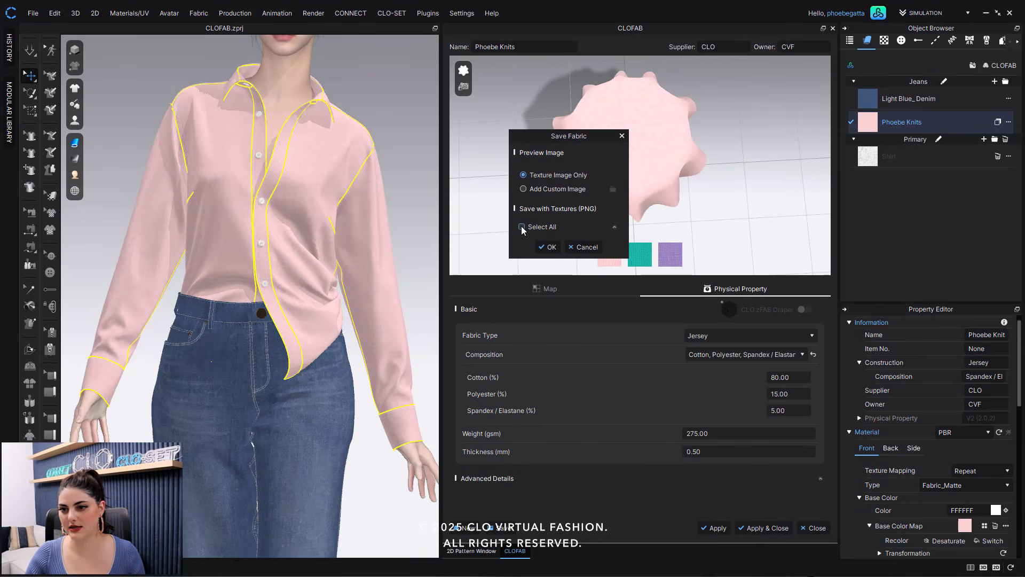
pyautogui.click(522, 227)
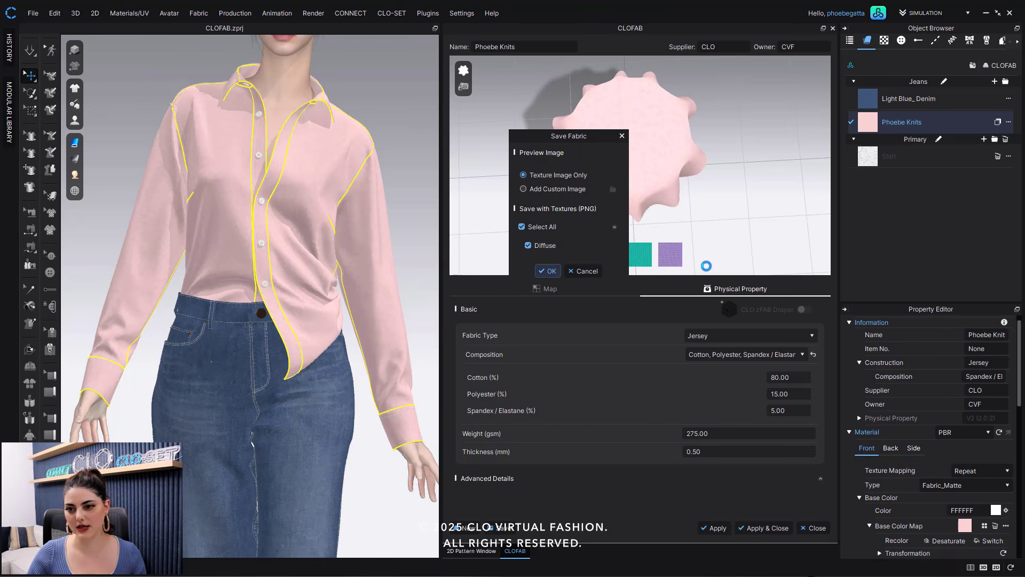
pyautogui.click(548, 270)
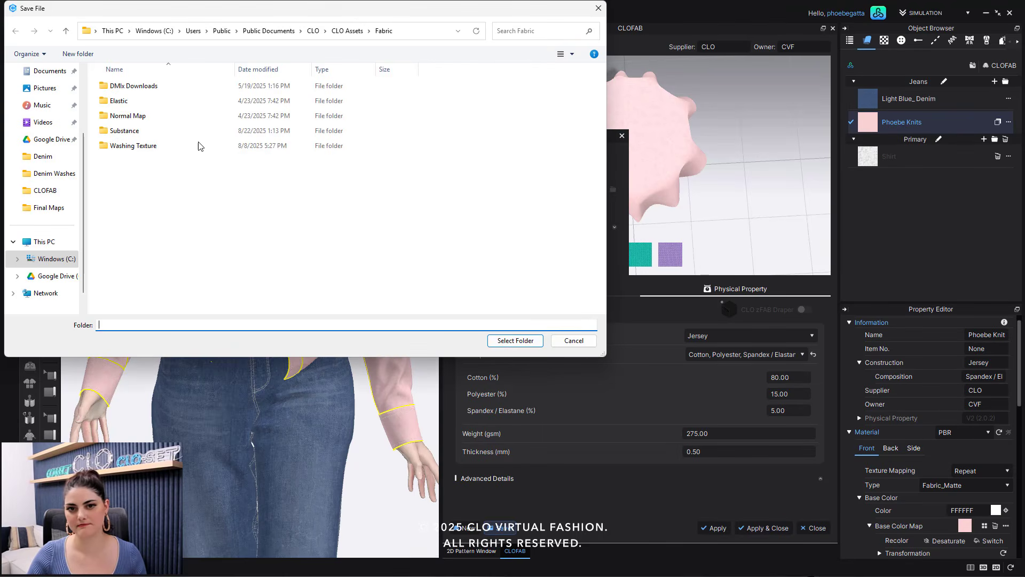
pyautogui.click(50, 193)
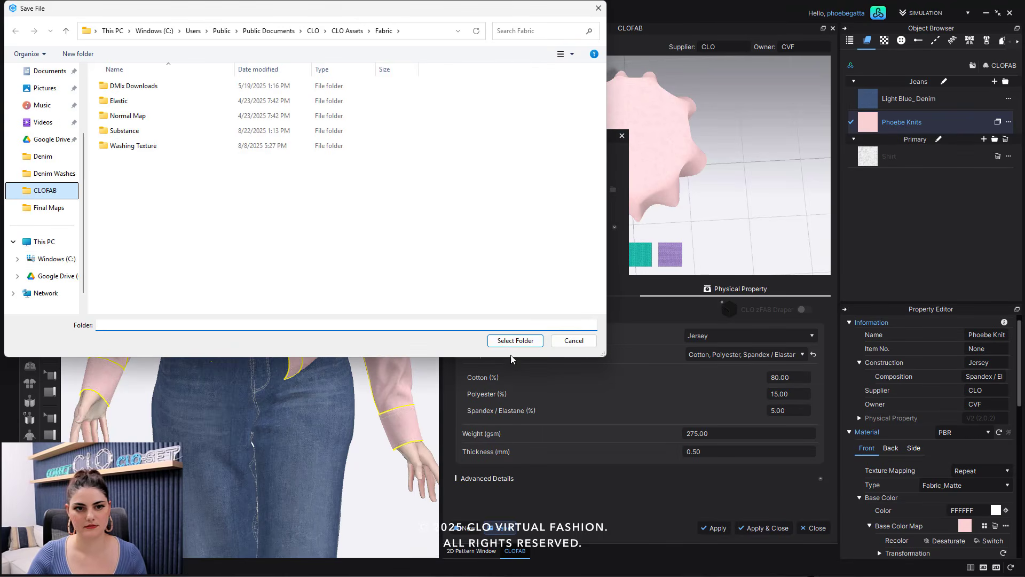
pyautogui.click(534, 340)
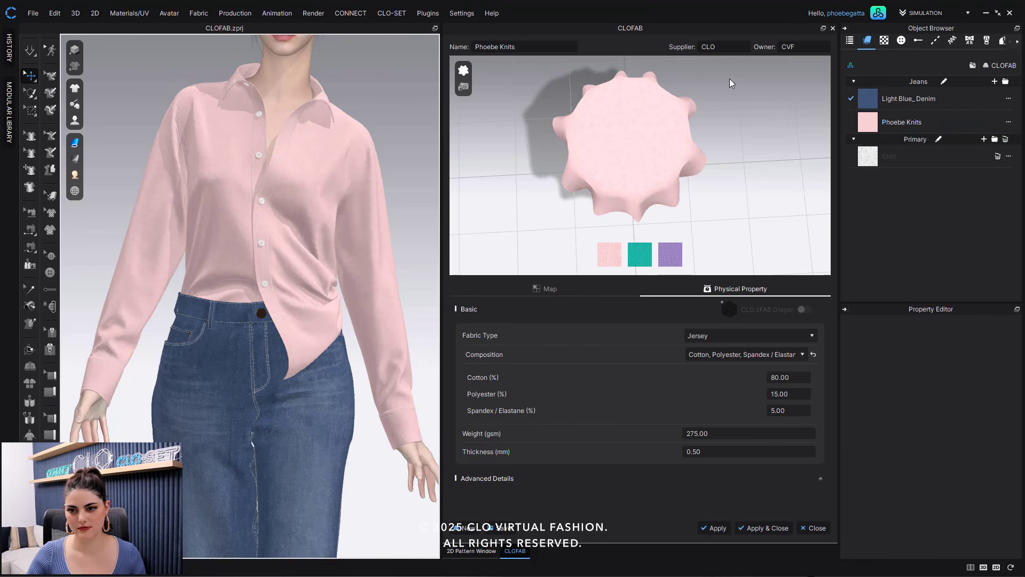
# - Load the Phoebe's.zfab fabric from the Final Maps folder into the fabric list
pyautogui.click(985, 120)
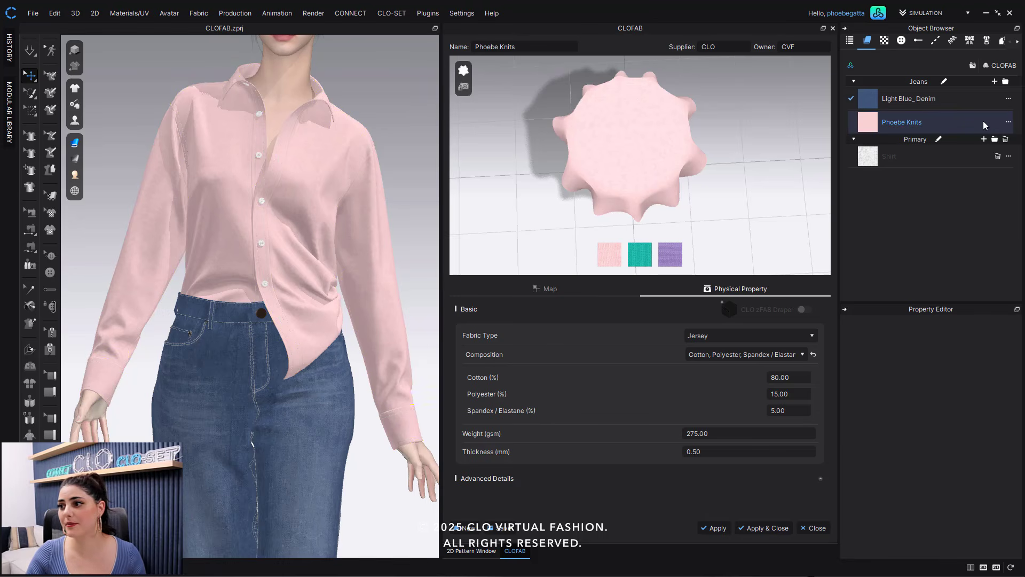
pyautogui.click(973, 65)
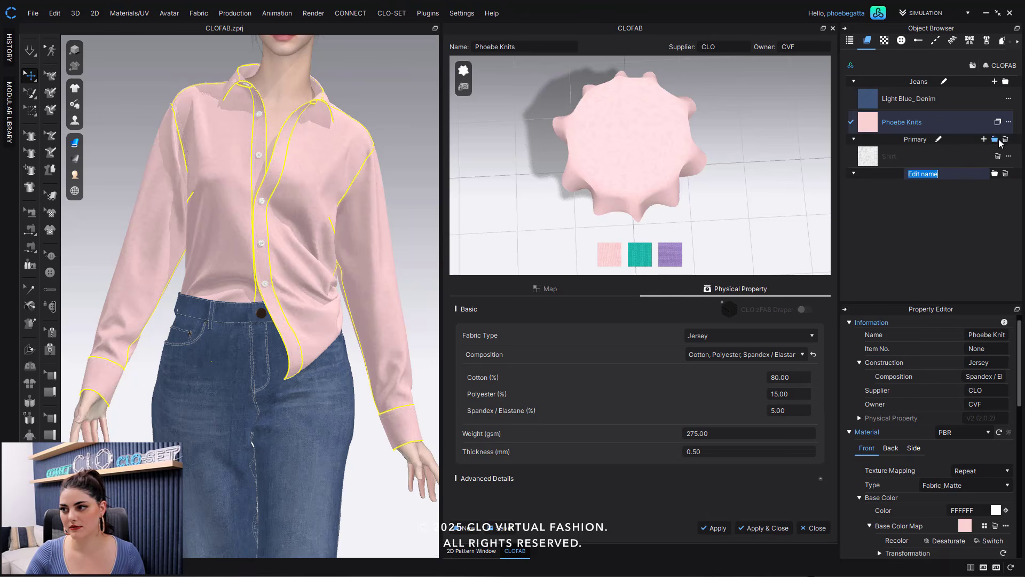
pyautogui.click(1006, 81)
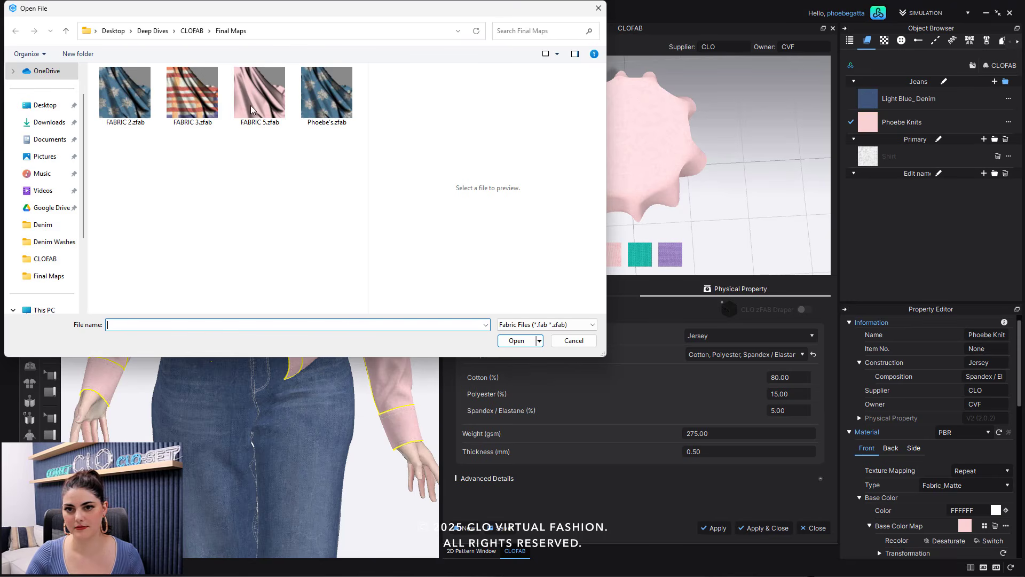
pyautogui.click(321, 98)
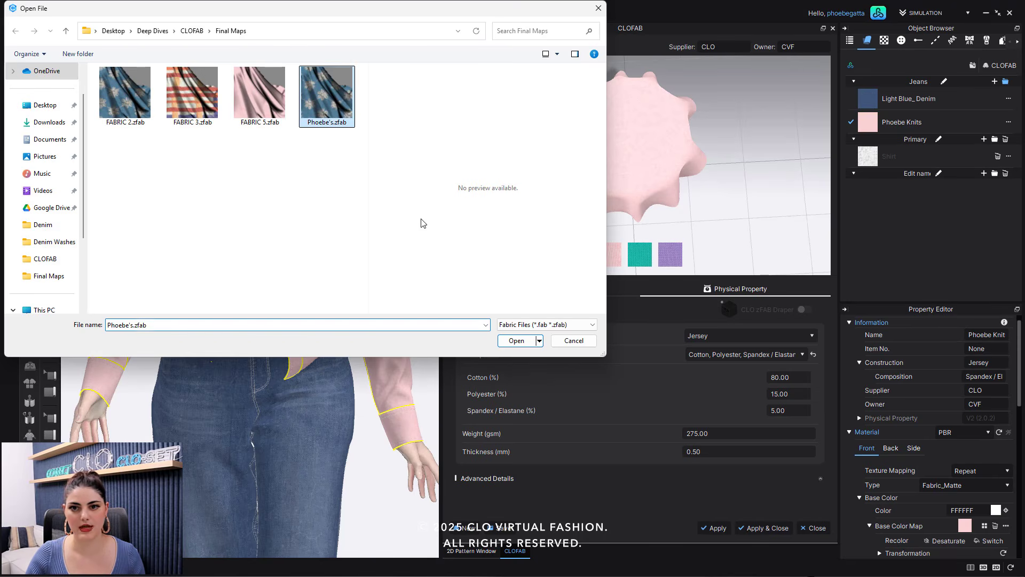
pyautogui.click(513, 342)
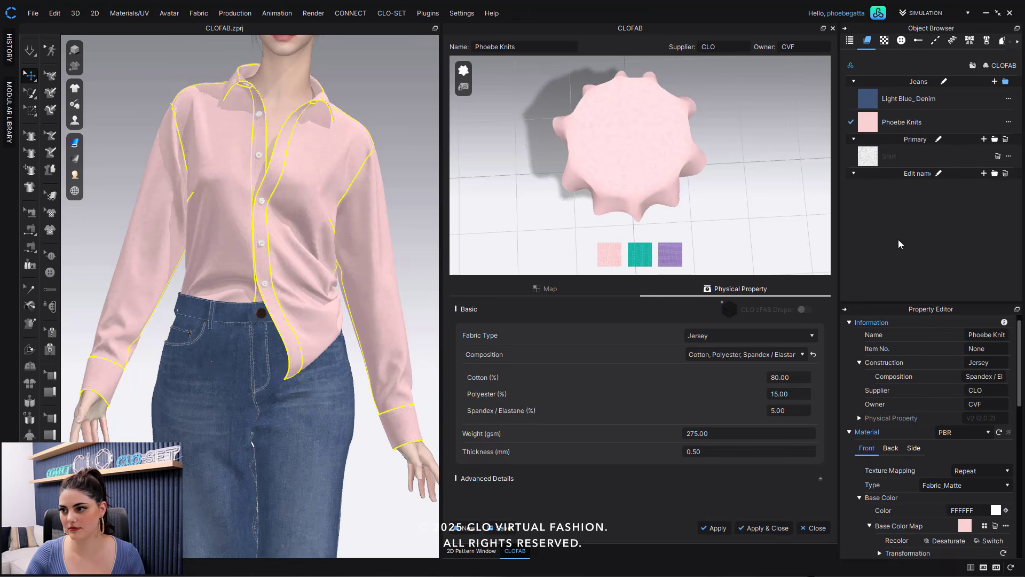
# - Apply the Phoebe's fabric to the whole shirt and simulate it
pyautogui.click(324, 158)
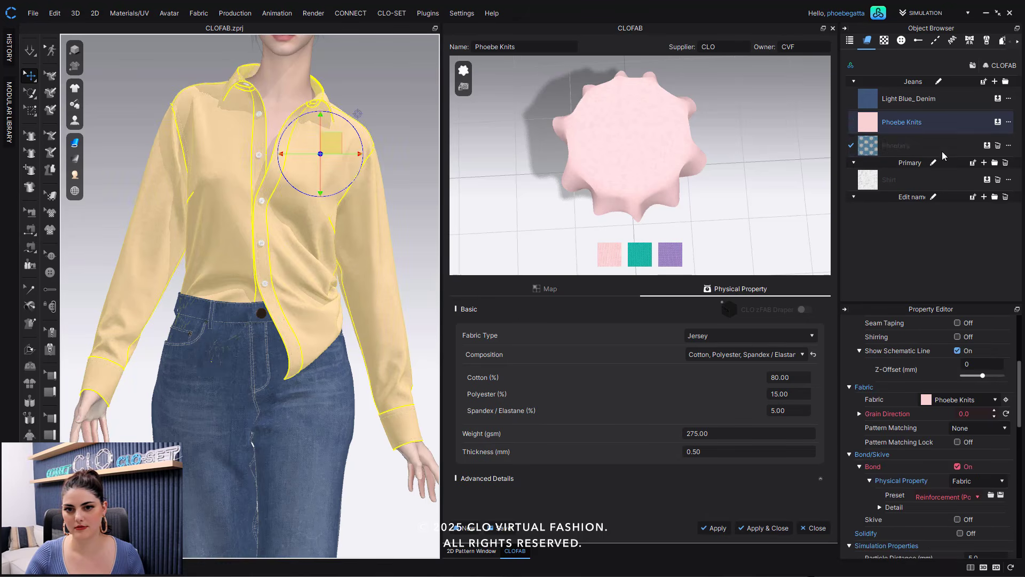
pyautogui.click(988, 145)
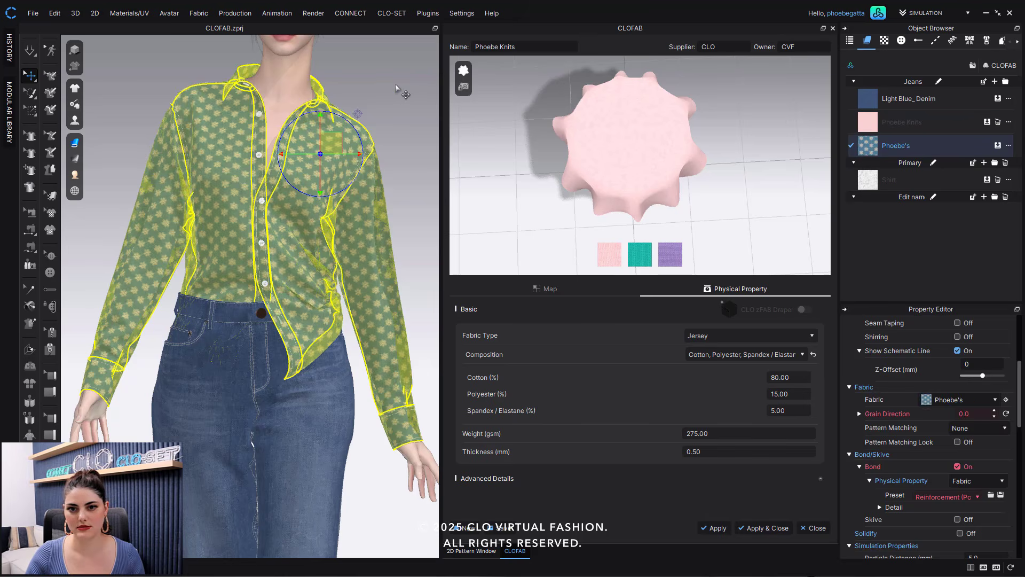
pyautogui.click(395, 84)
pyautogui.press('space')
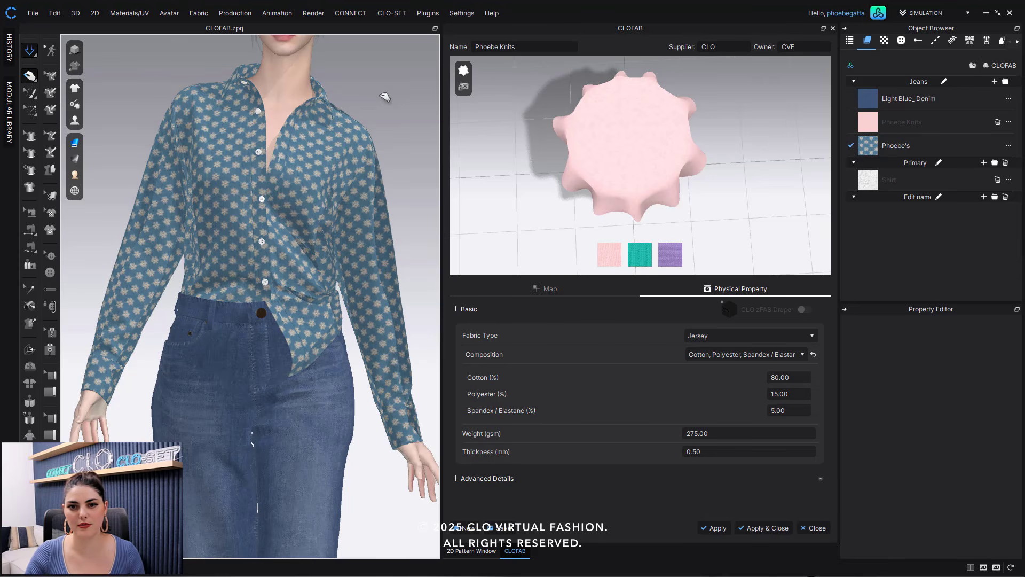
pyautogui.press('space')
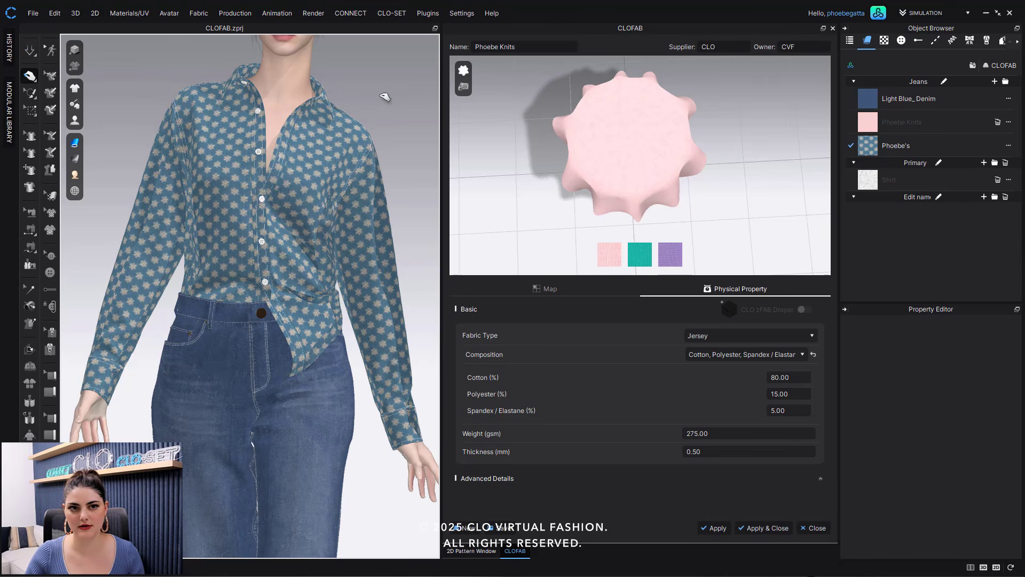
pyautogui.press('space')
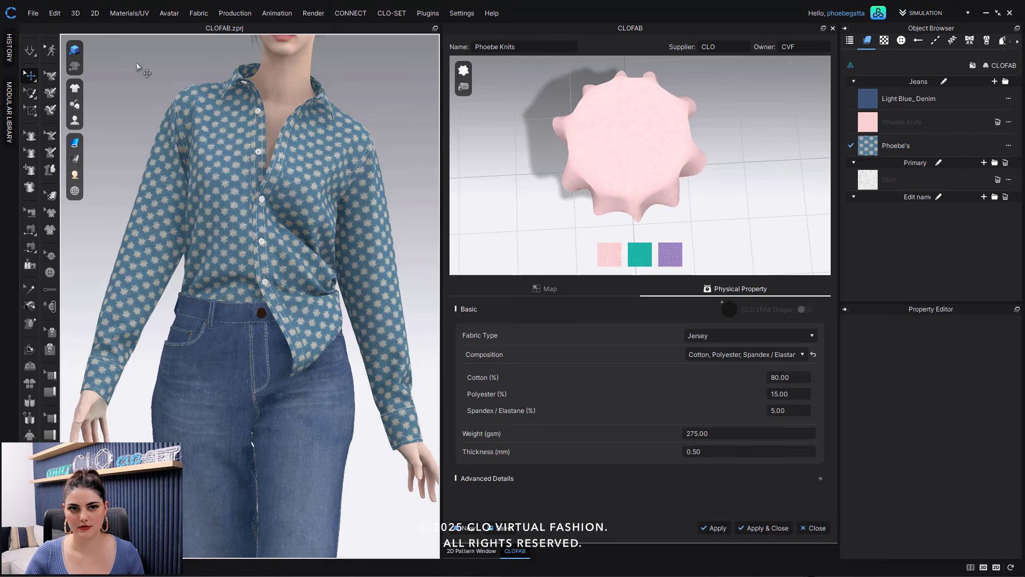